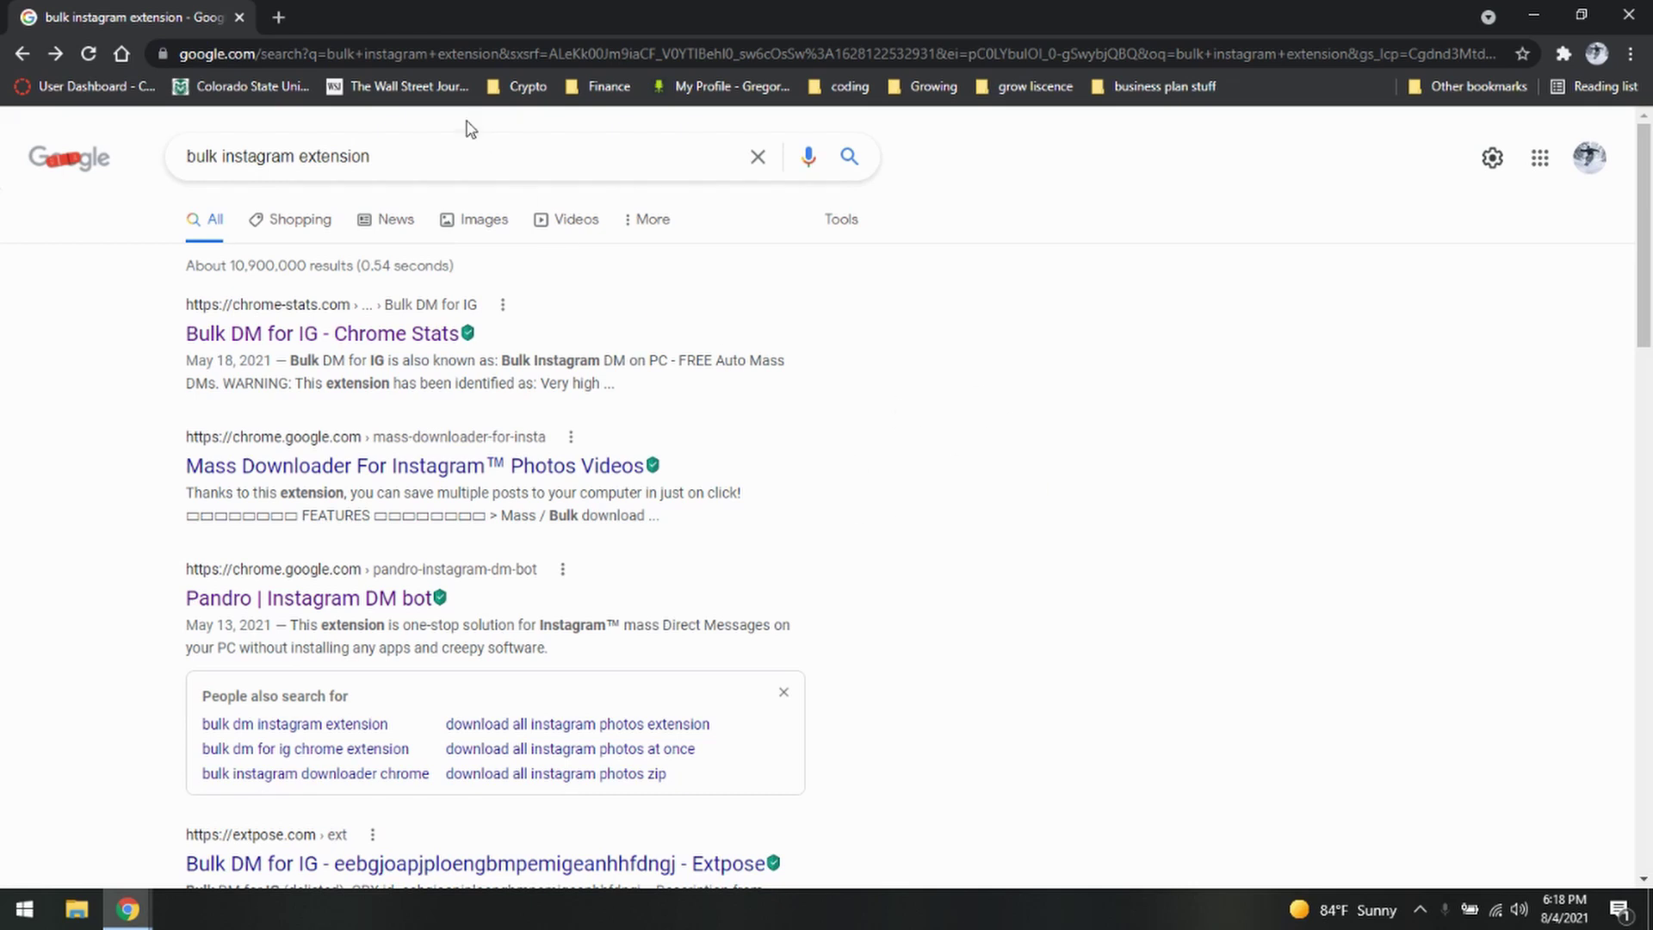
Select the 'bulk instagram extension' query in the Google search box
left_click_drag(387, 158, 193, 149)
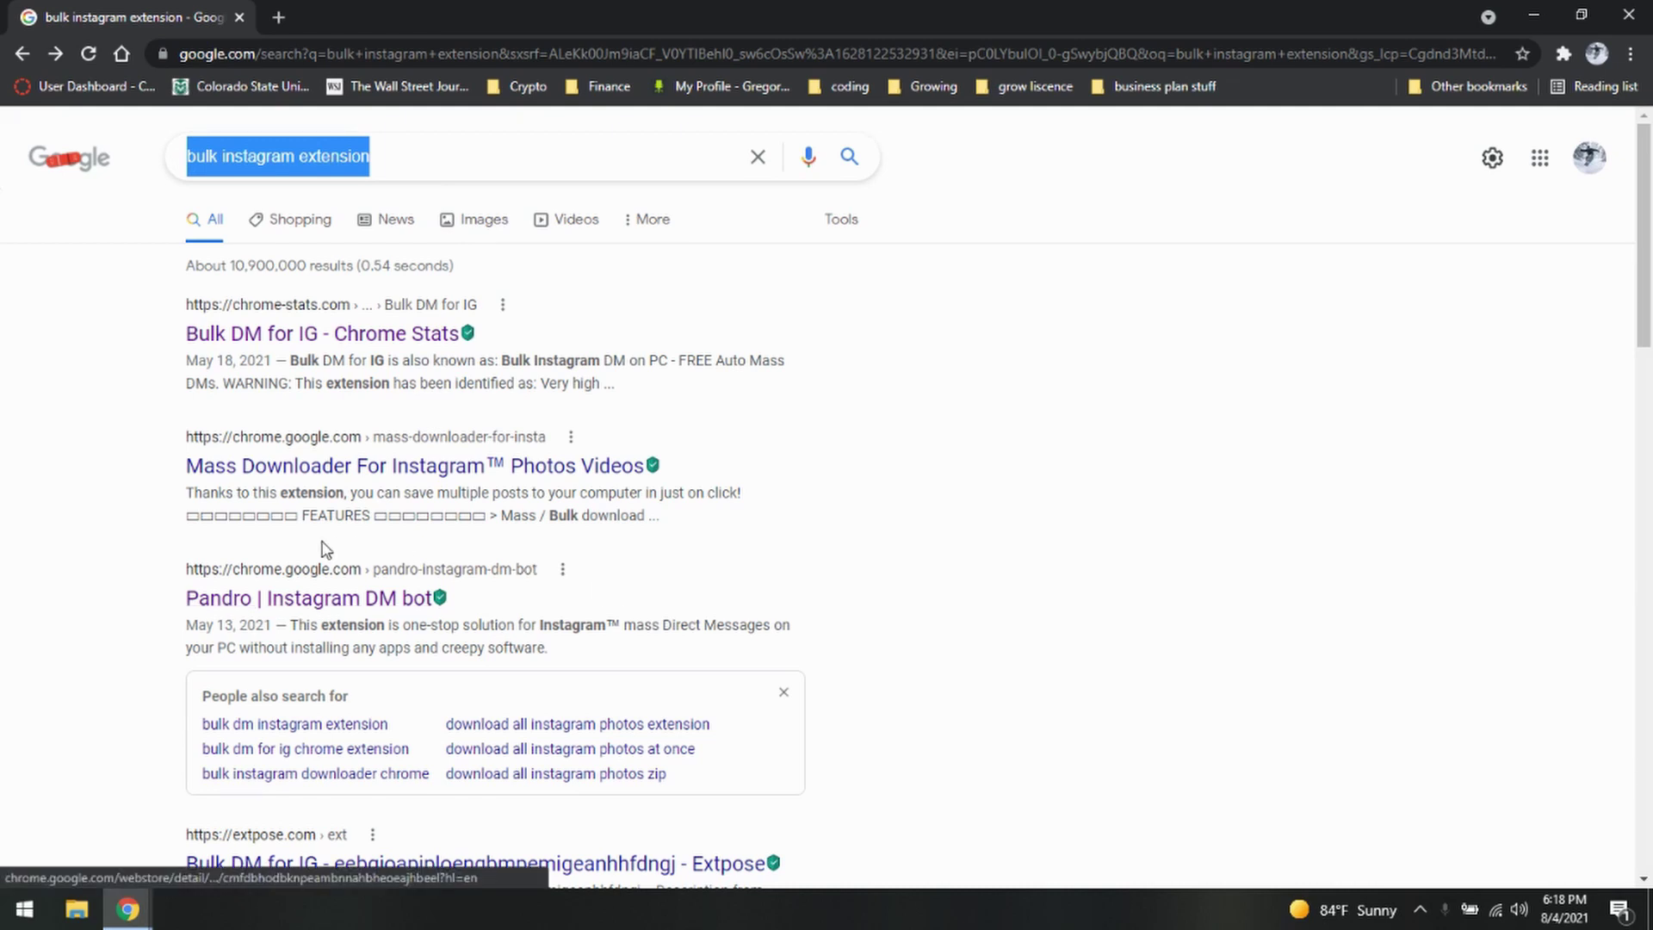
Open the Pandro | Instagram DM bot Web Store listing and add the extension to Chrome
left_click(286, 606)
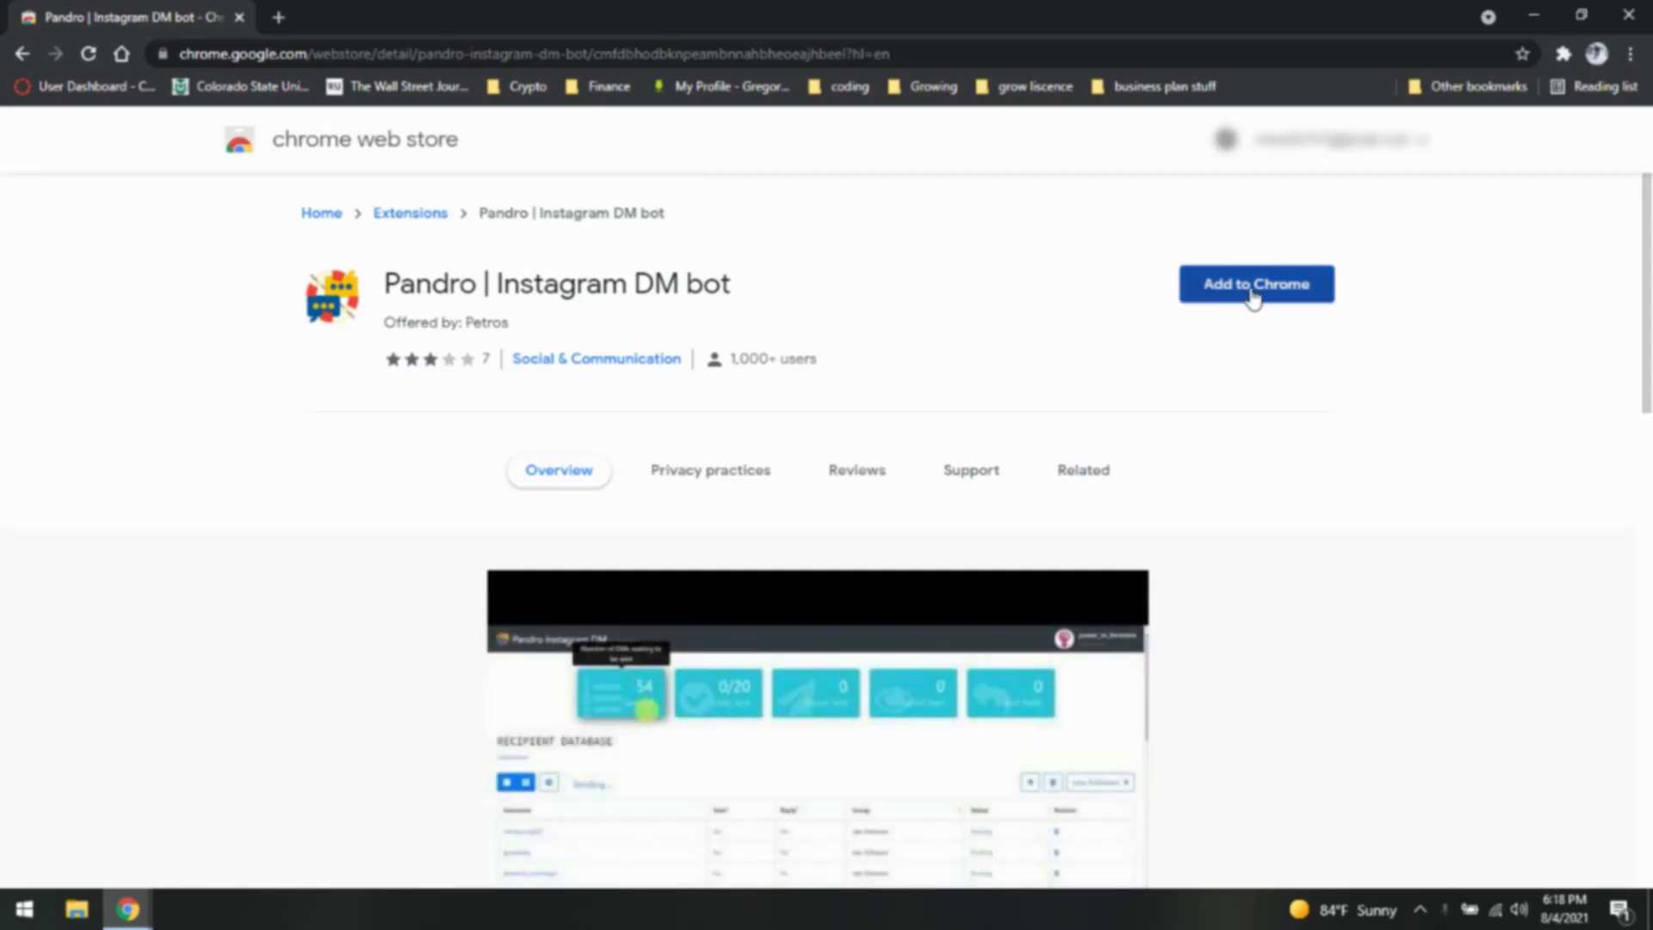
left_click(1253, 293)
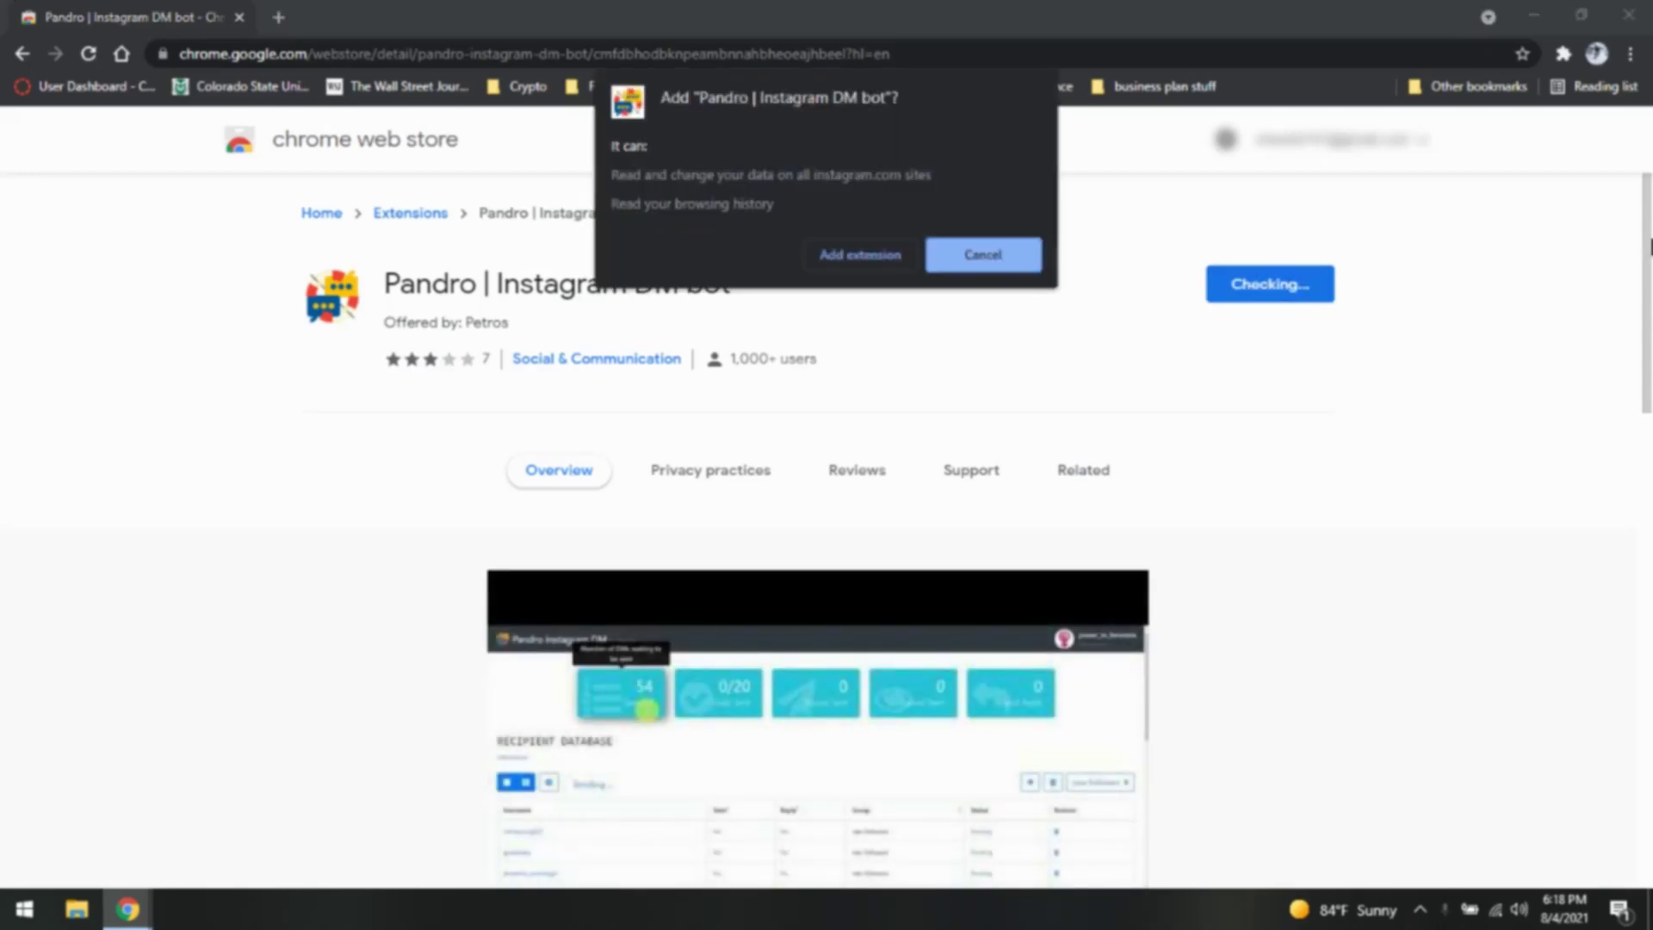
left_click(840, 251)
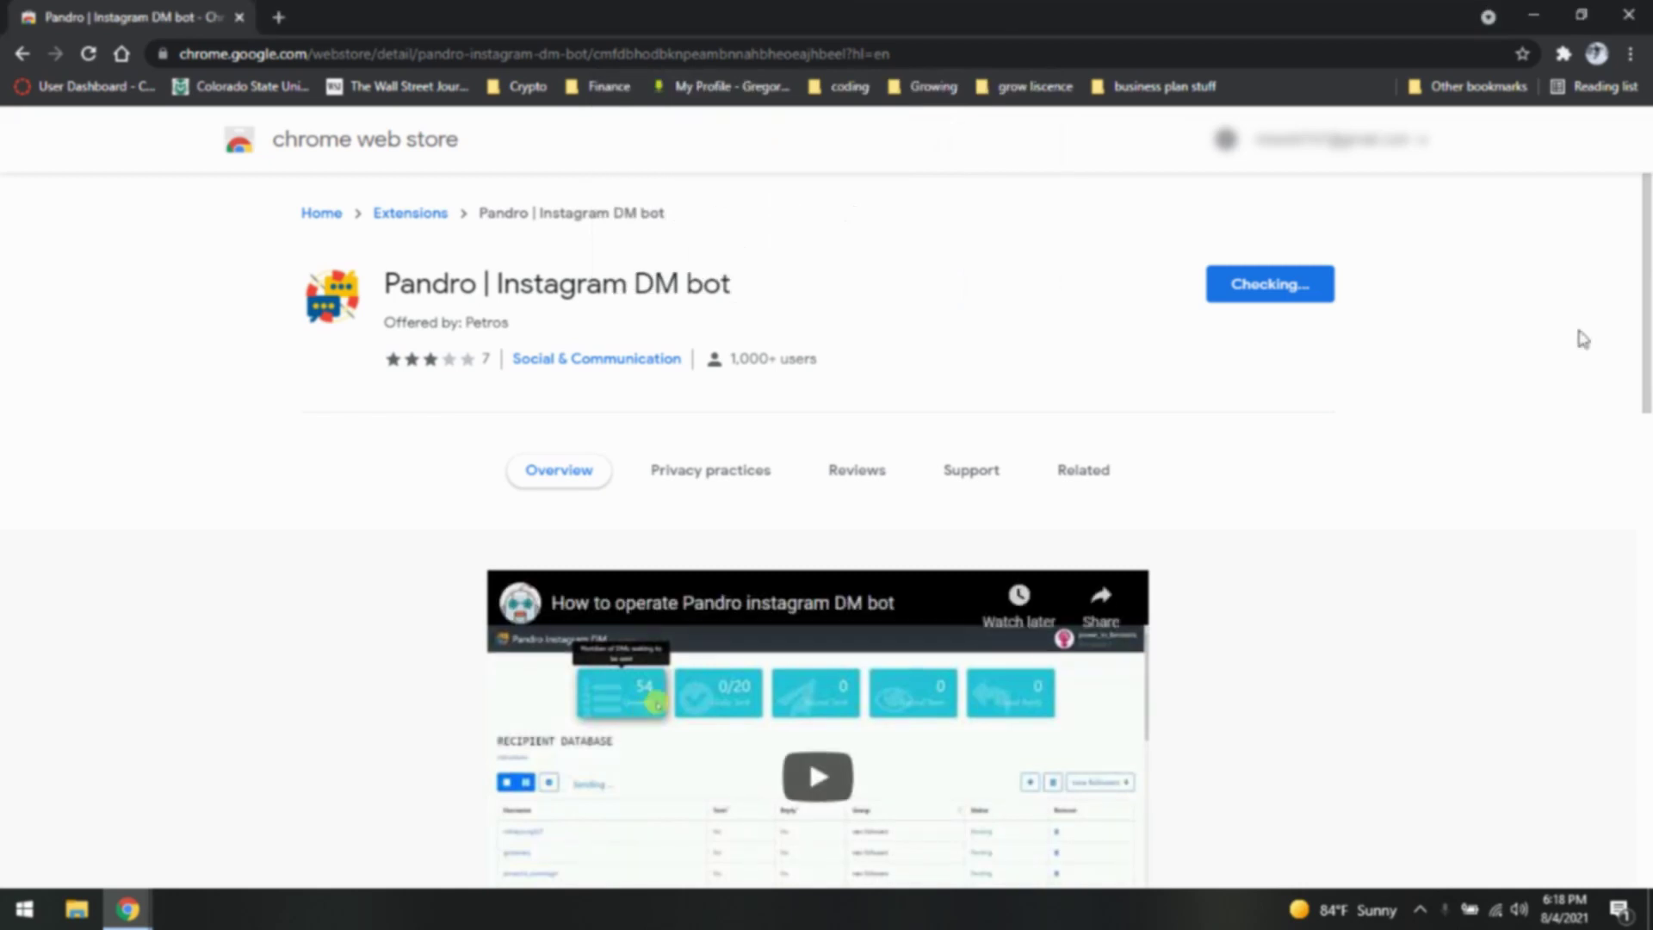
scroll(964, 474, "down", 3)
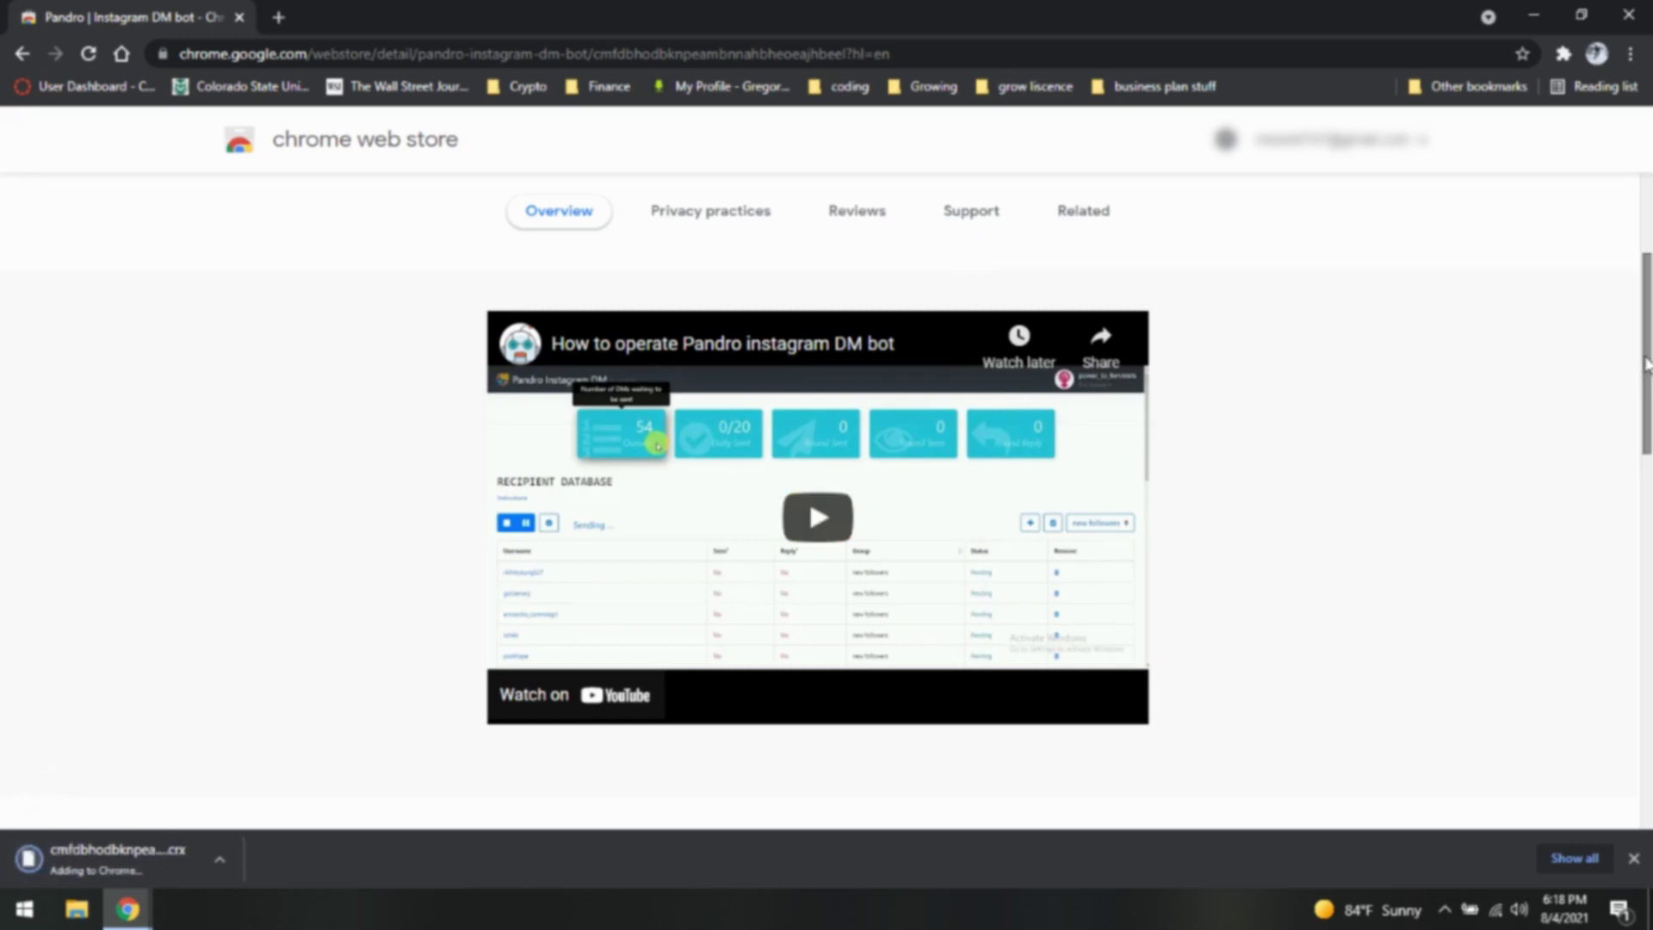
left_click_drag(1645, 361, 1645, 274)
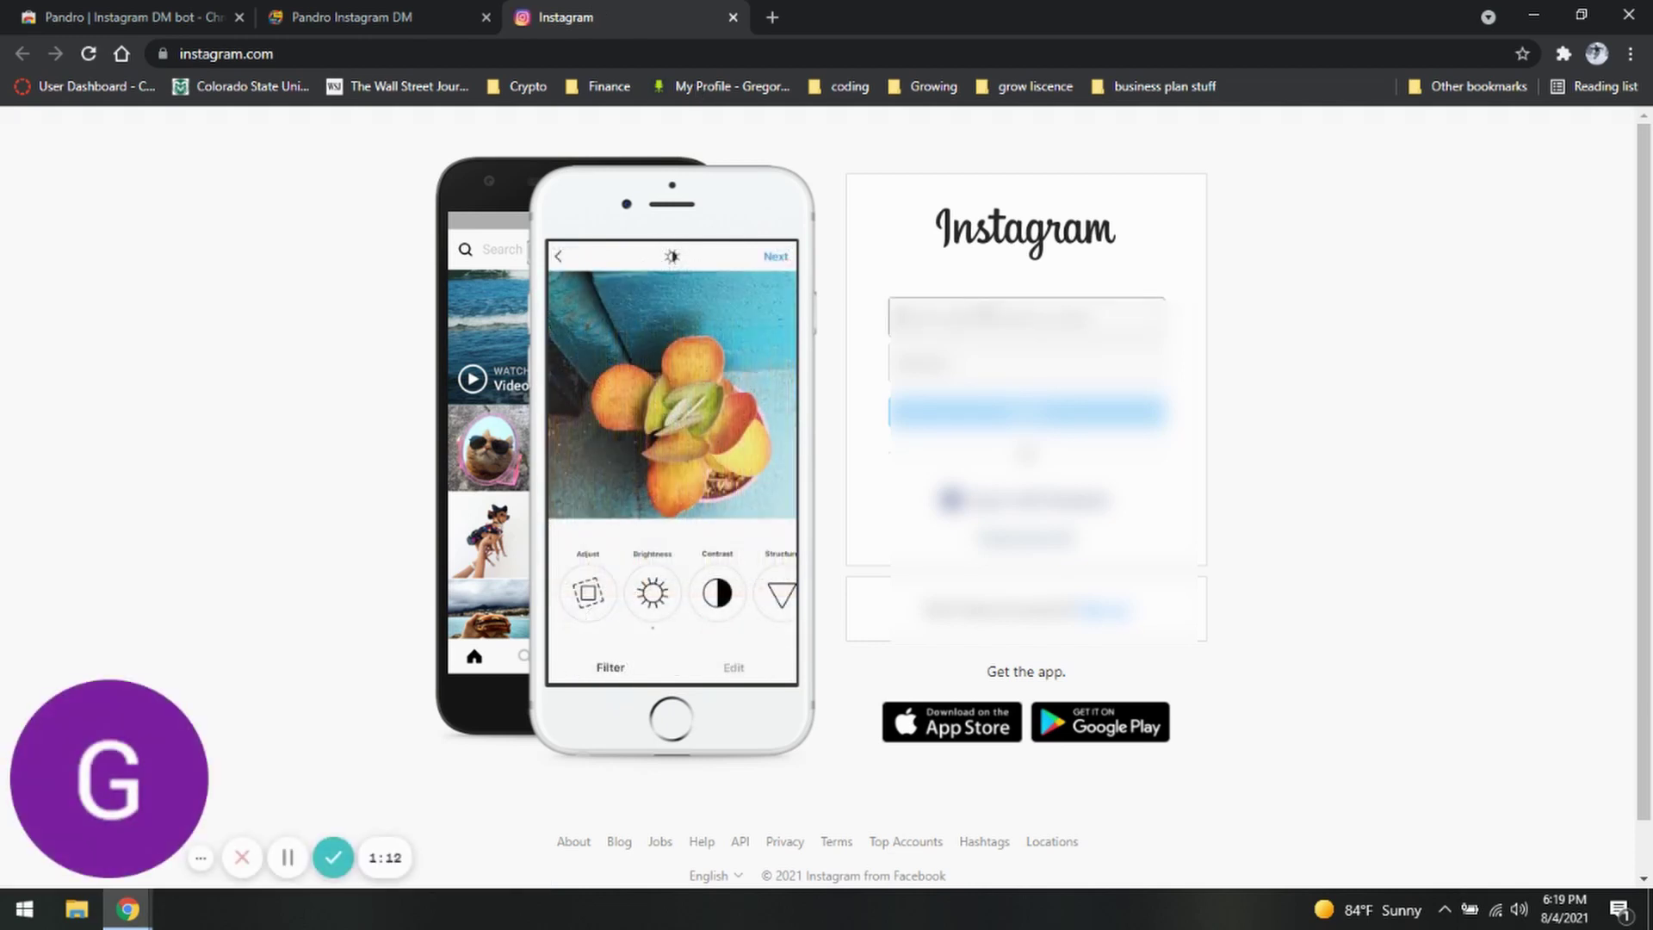
Log in to Instagram with the saved login, decline notifications, and return to the Pandro dashboard
left_click(1026, 318)
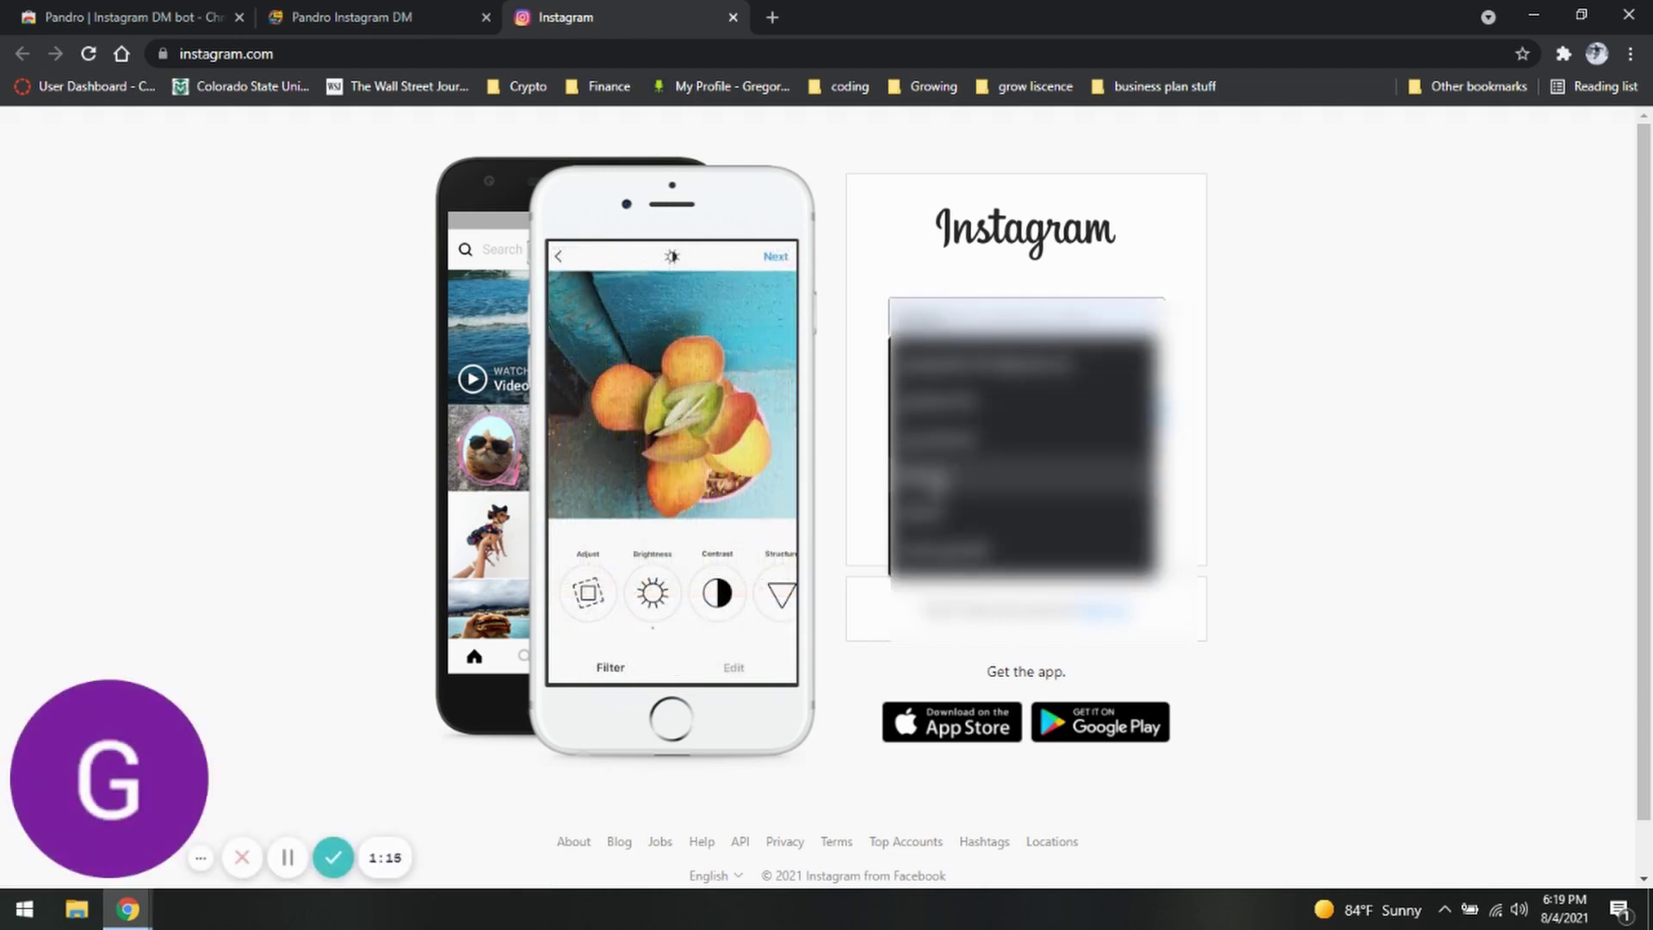
key("Return")
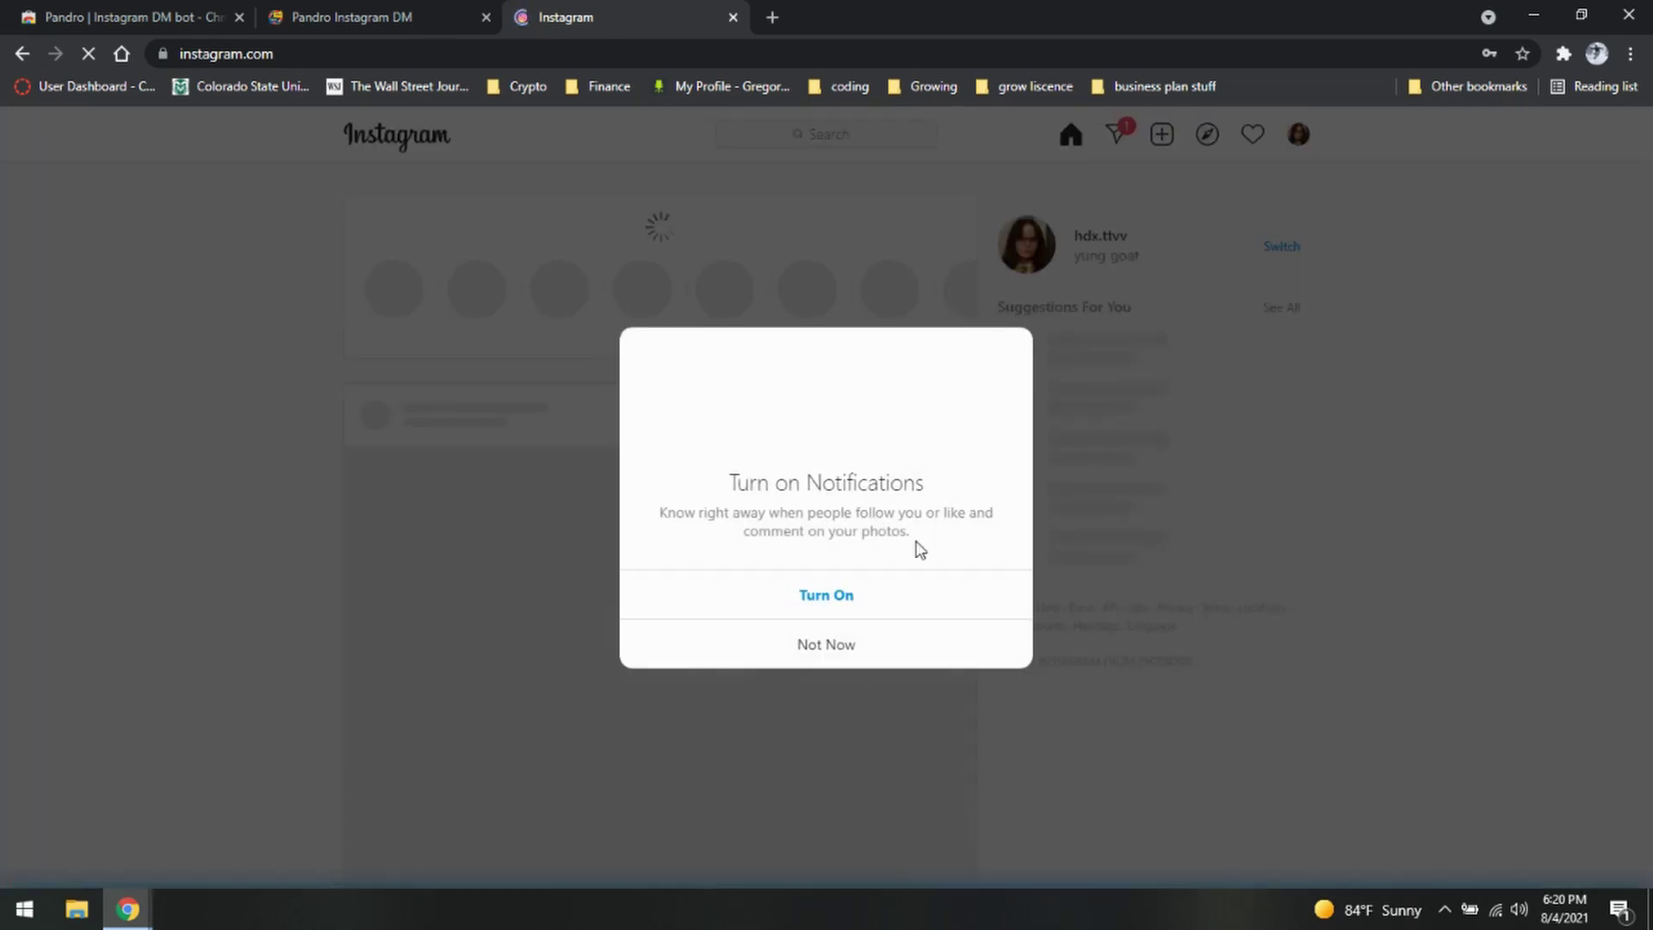
left_click(822, 647)
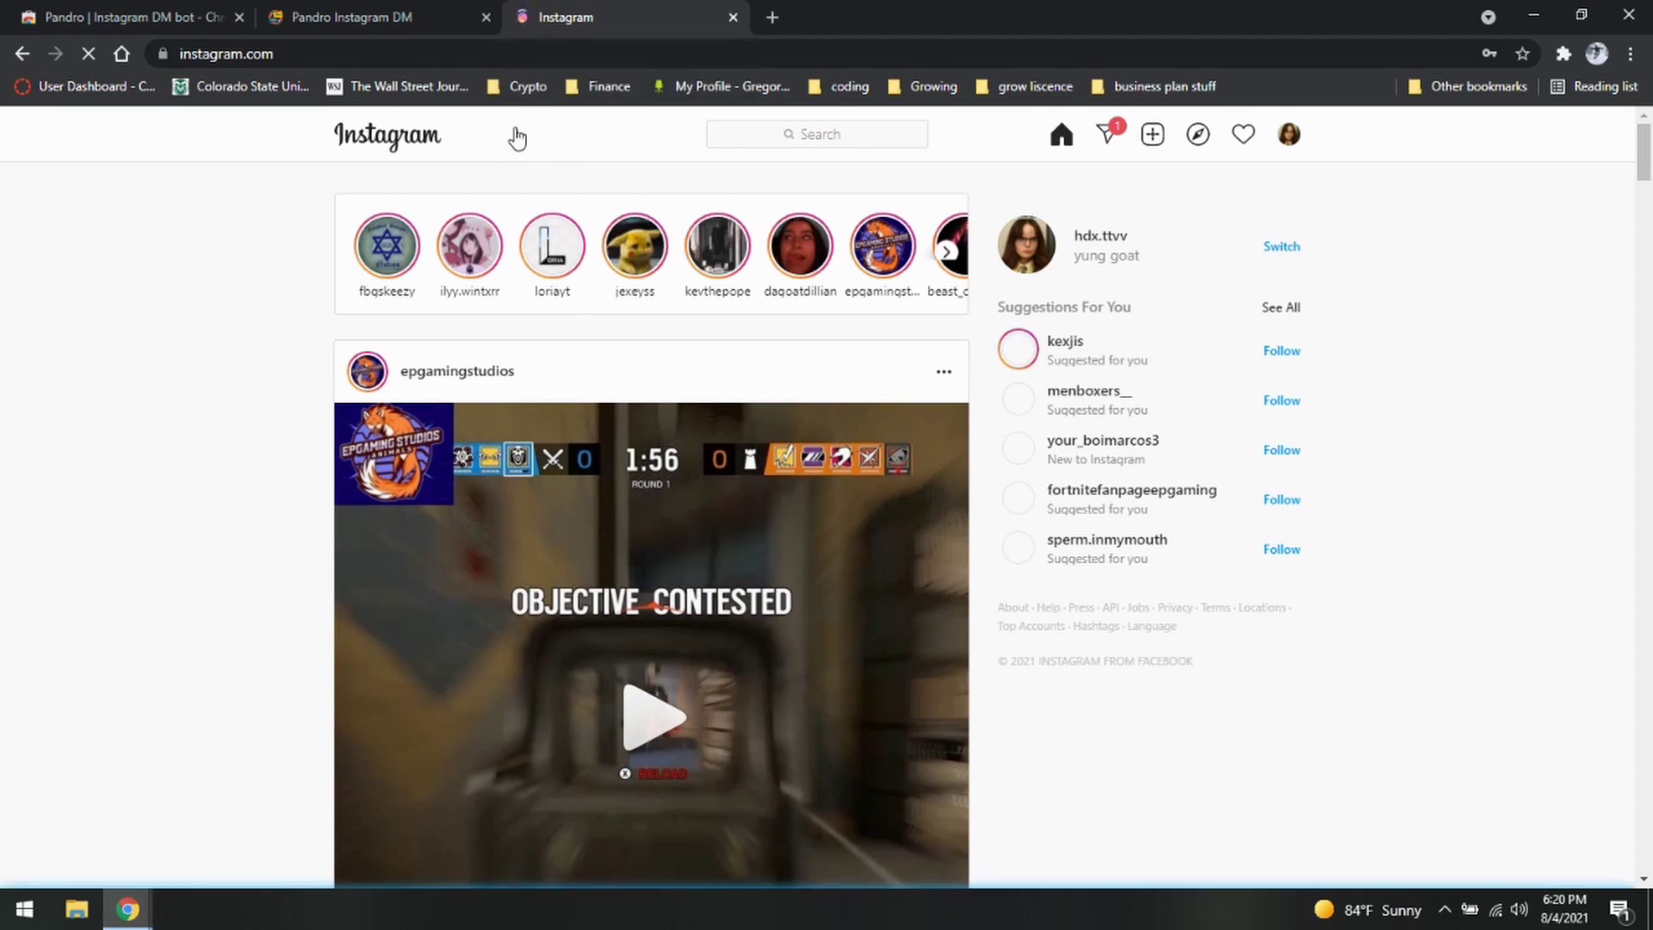
left_click(368, 13)
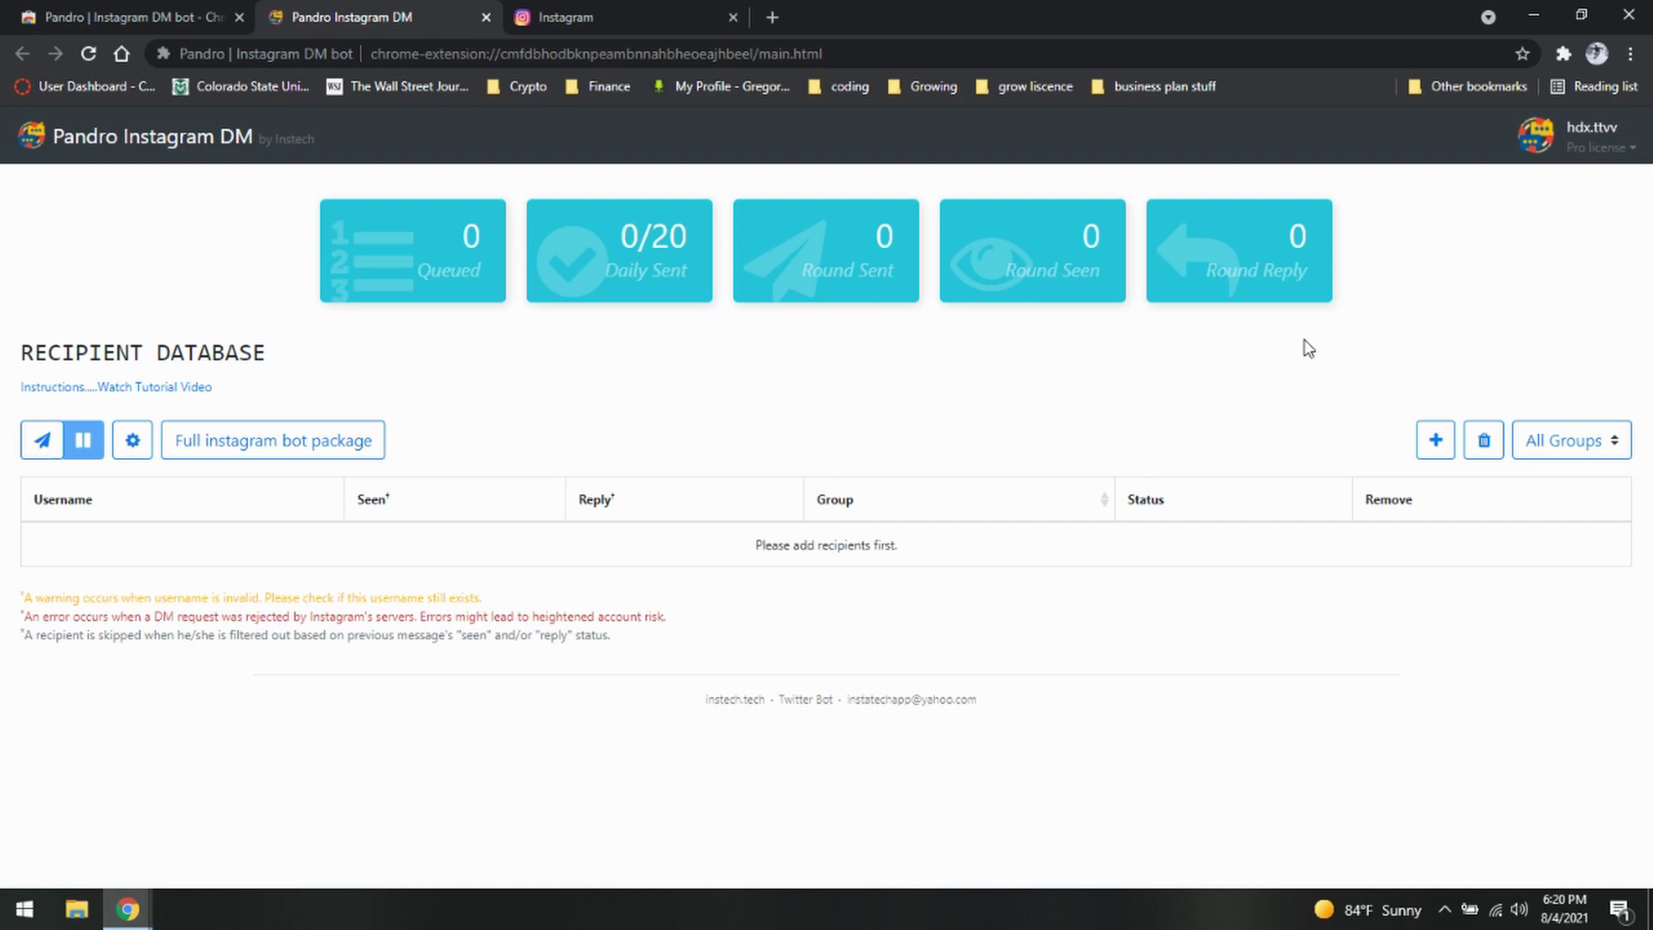
Bring up the 'Add new recipients and groups' form above the recipient table
left_click(1429, 440)
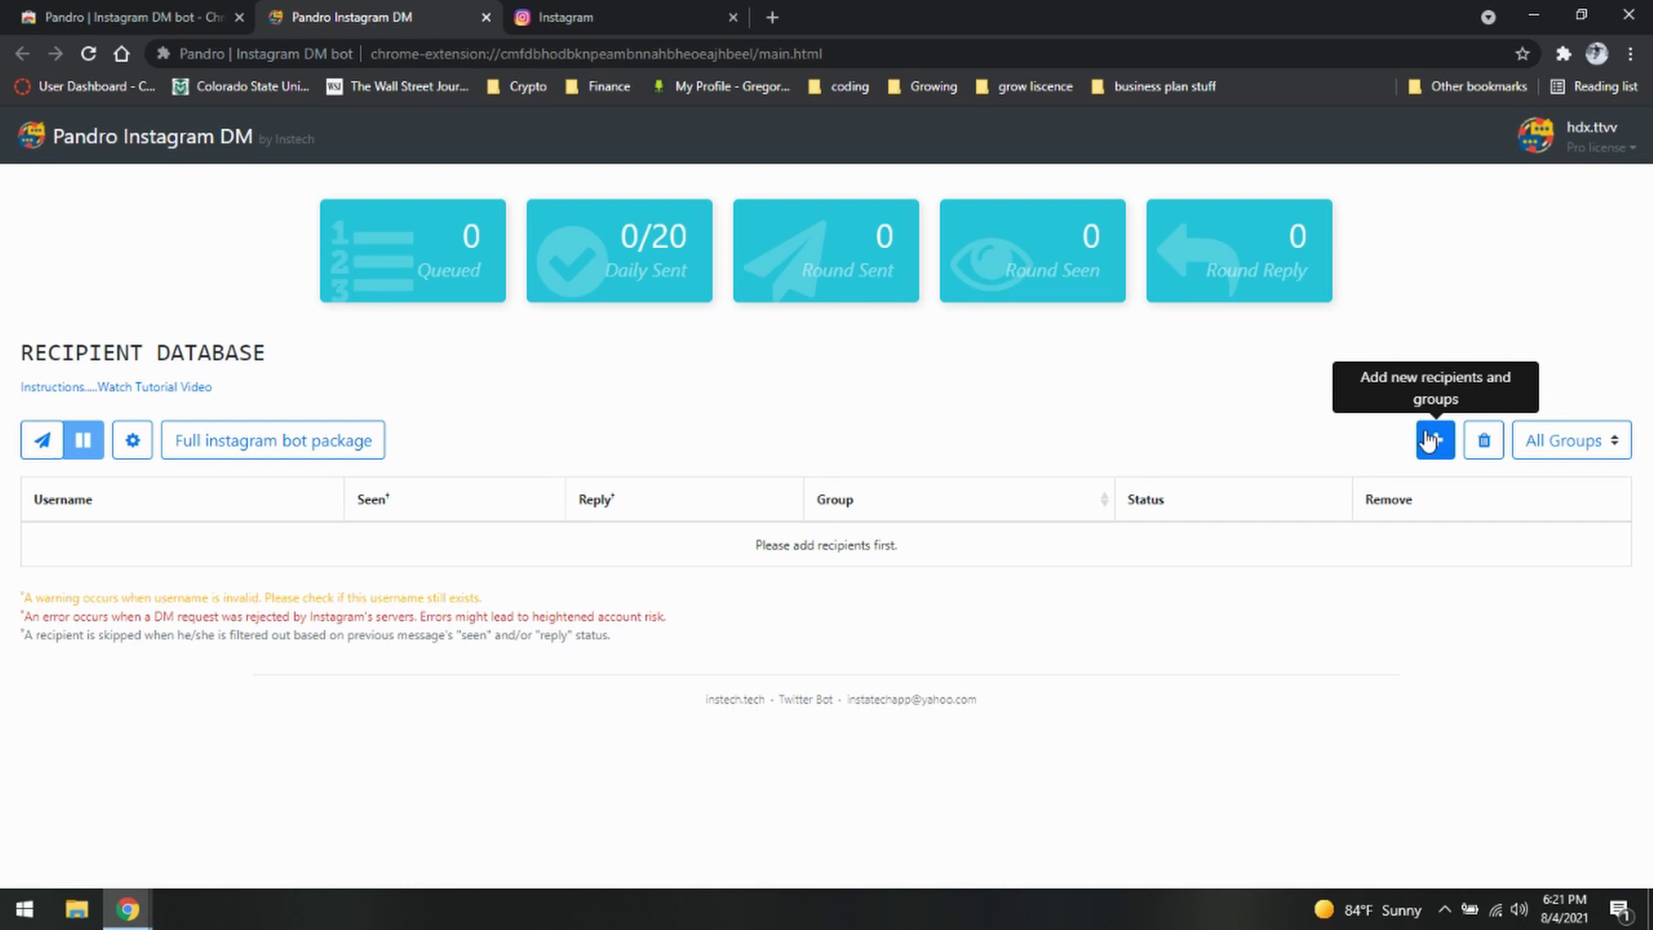
Save the target Instagram username as a recipient, keeping Usernames as the import source
left_click(1429, 441)
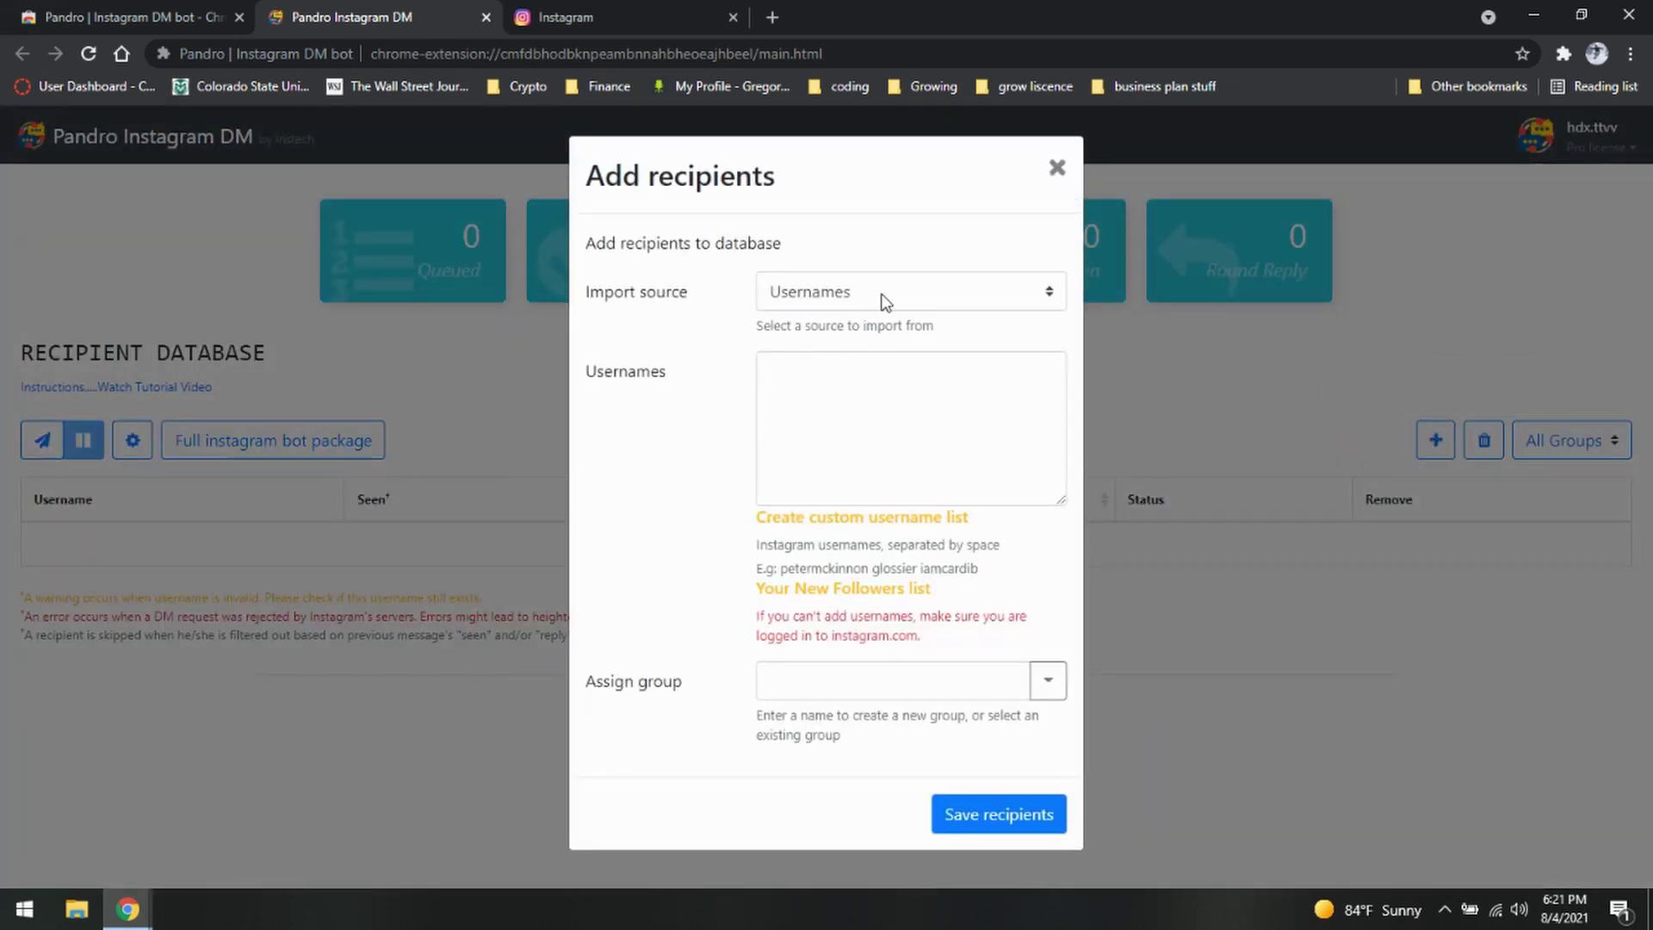
left_click(876, 402)
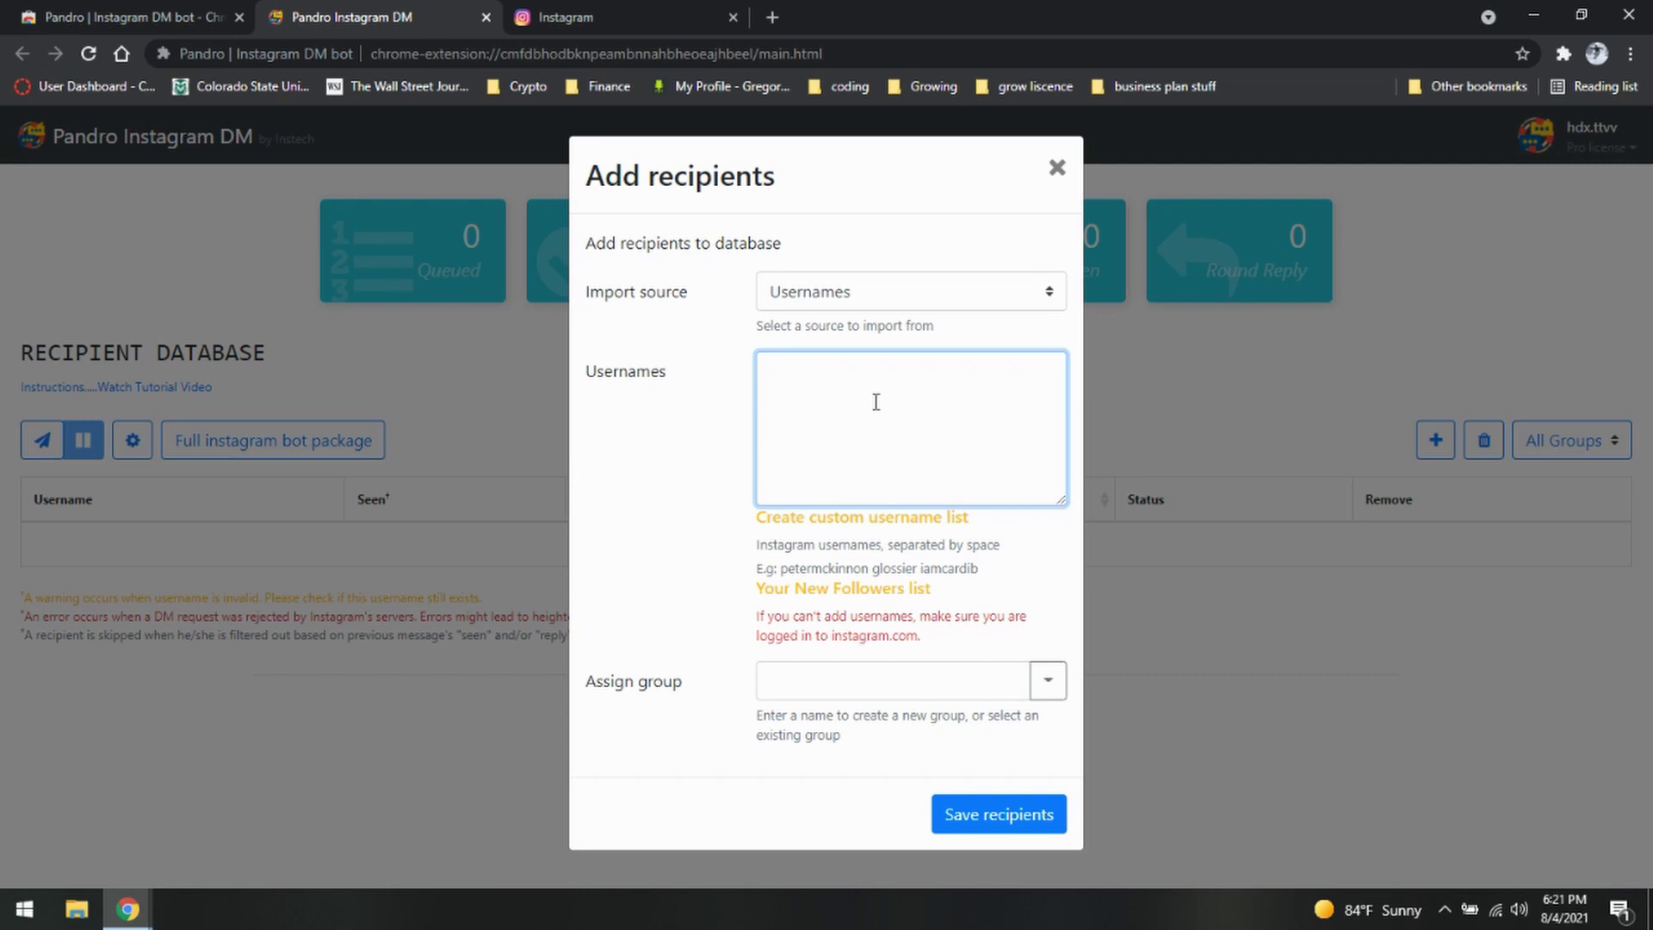
type("yunggoat")
key("BackSpace")
type("_92,")
left_click(1048, 293)
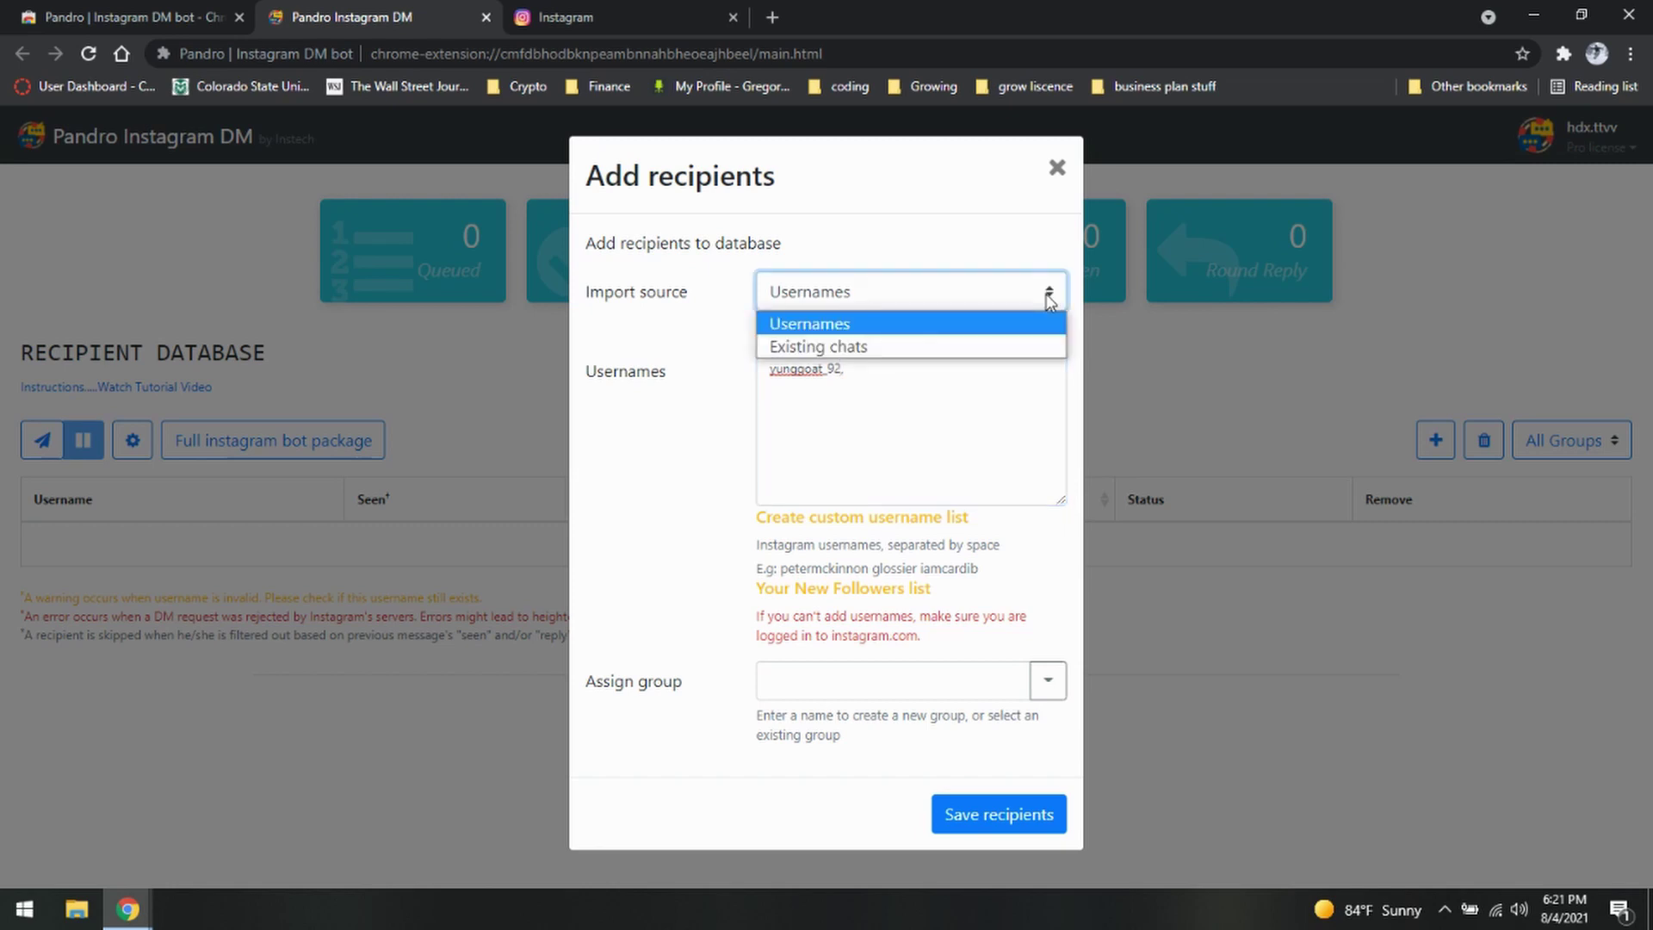
left_click(1049, 297)
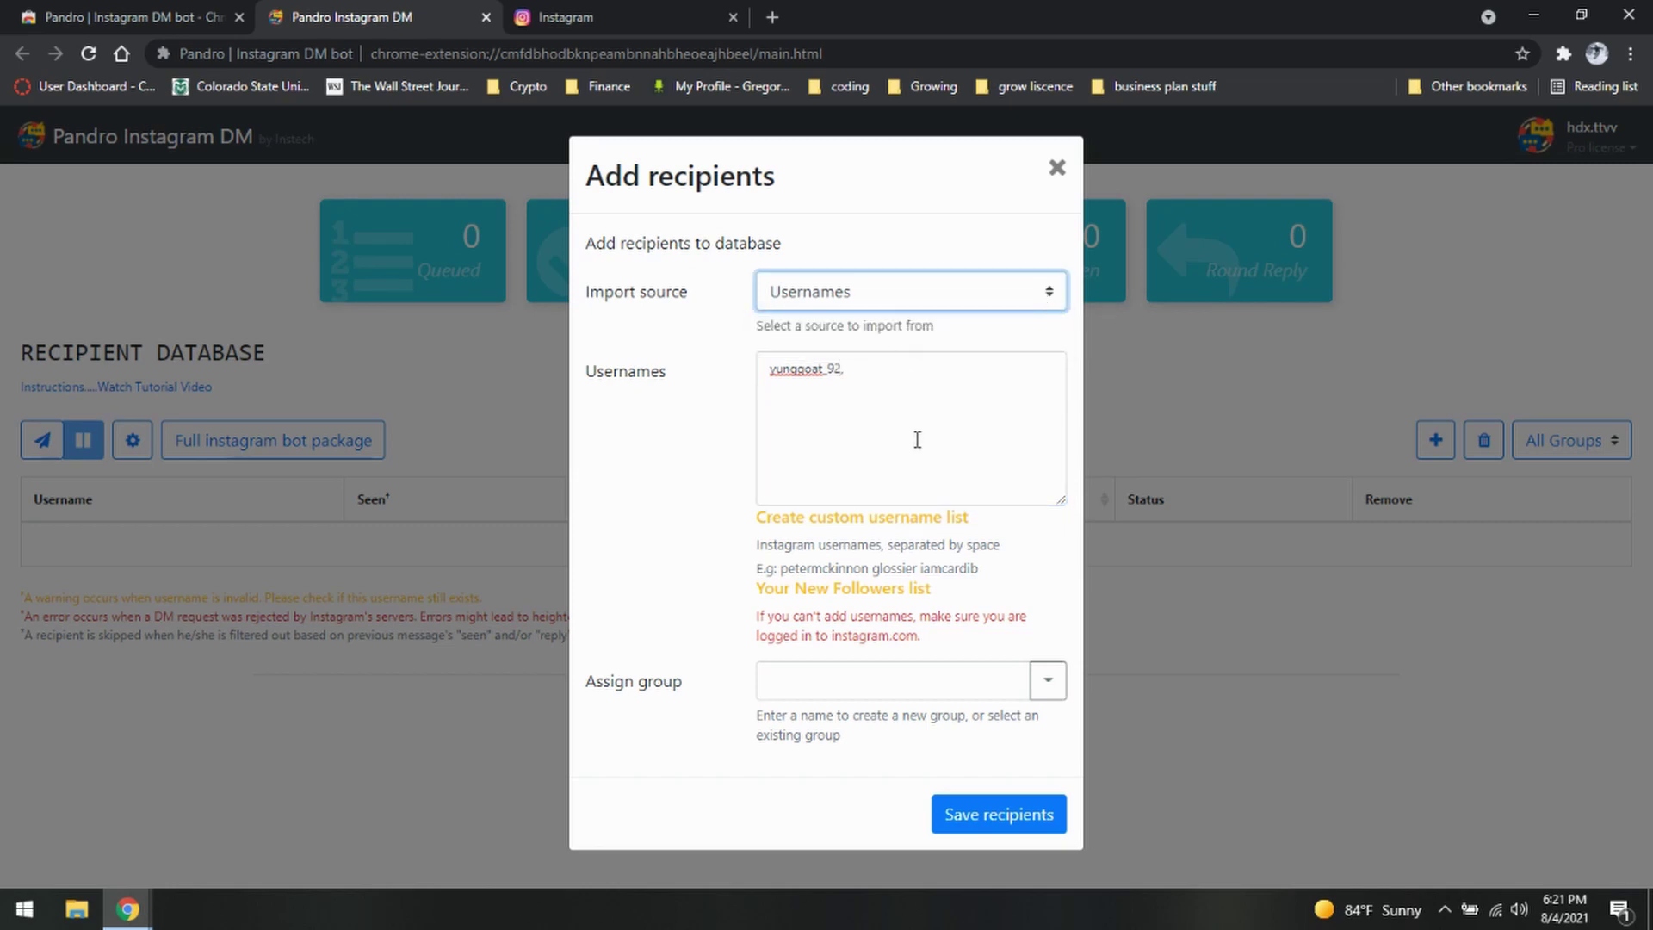
left_click(990, 818)
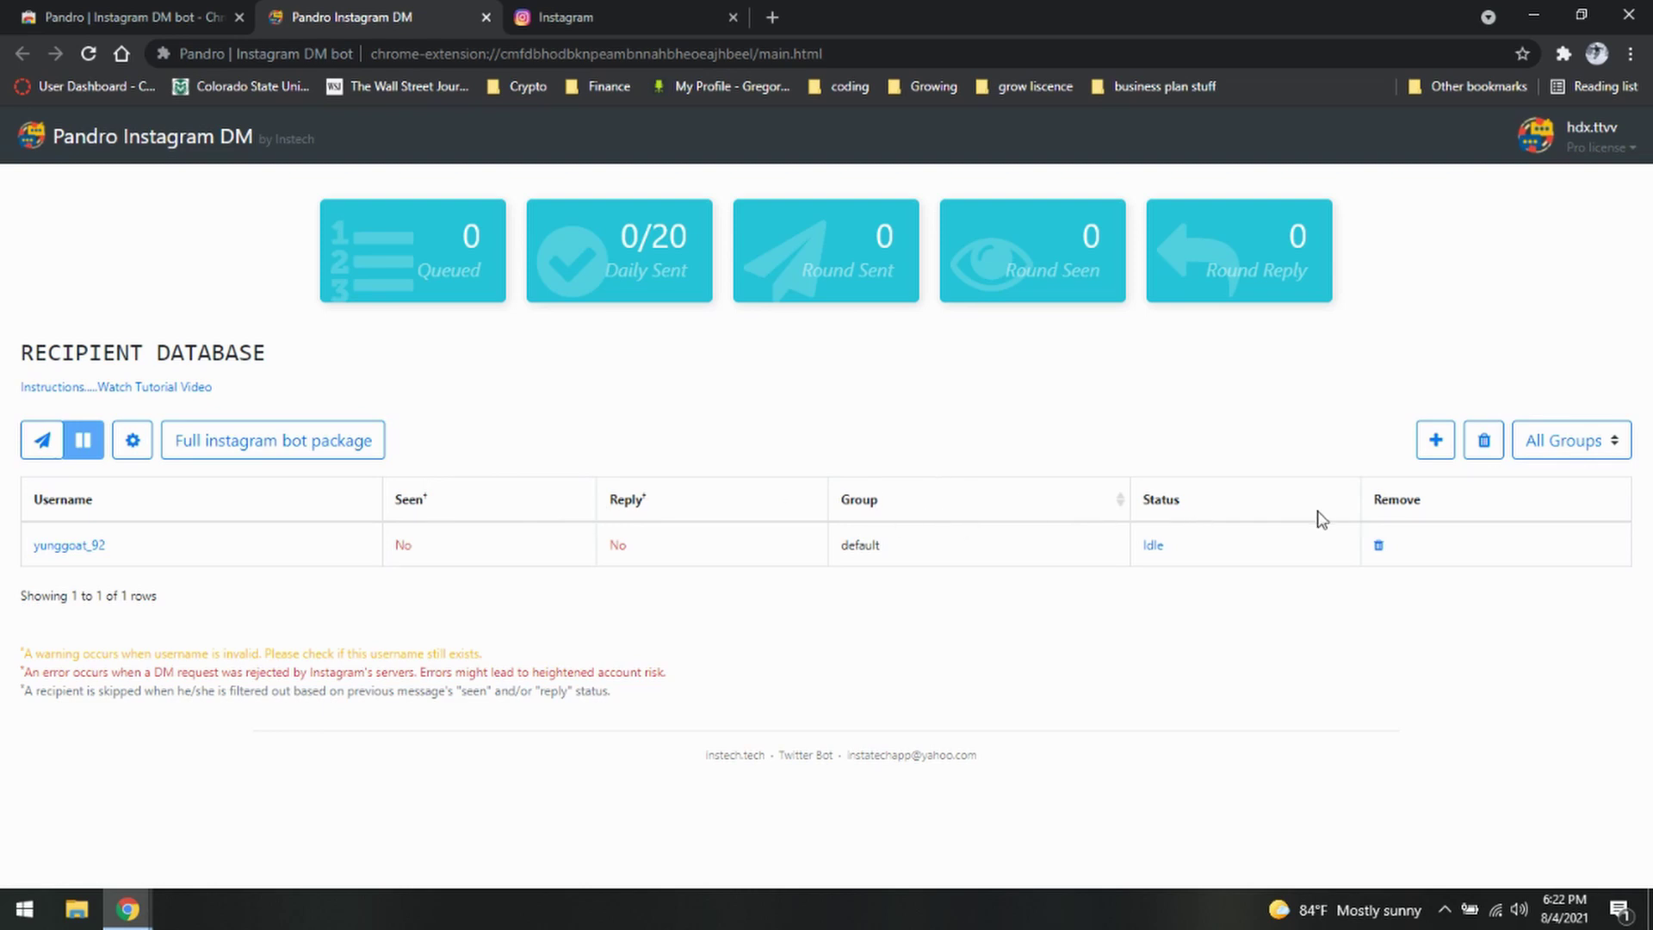
Start a bulk message to the default group with the seen-status filter left at All
left_click(34, 453)
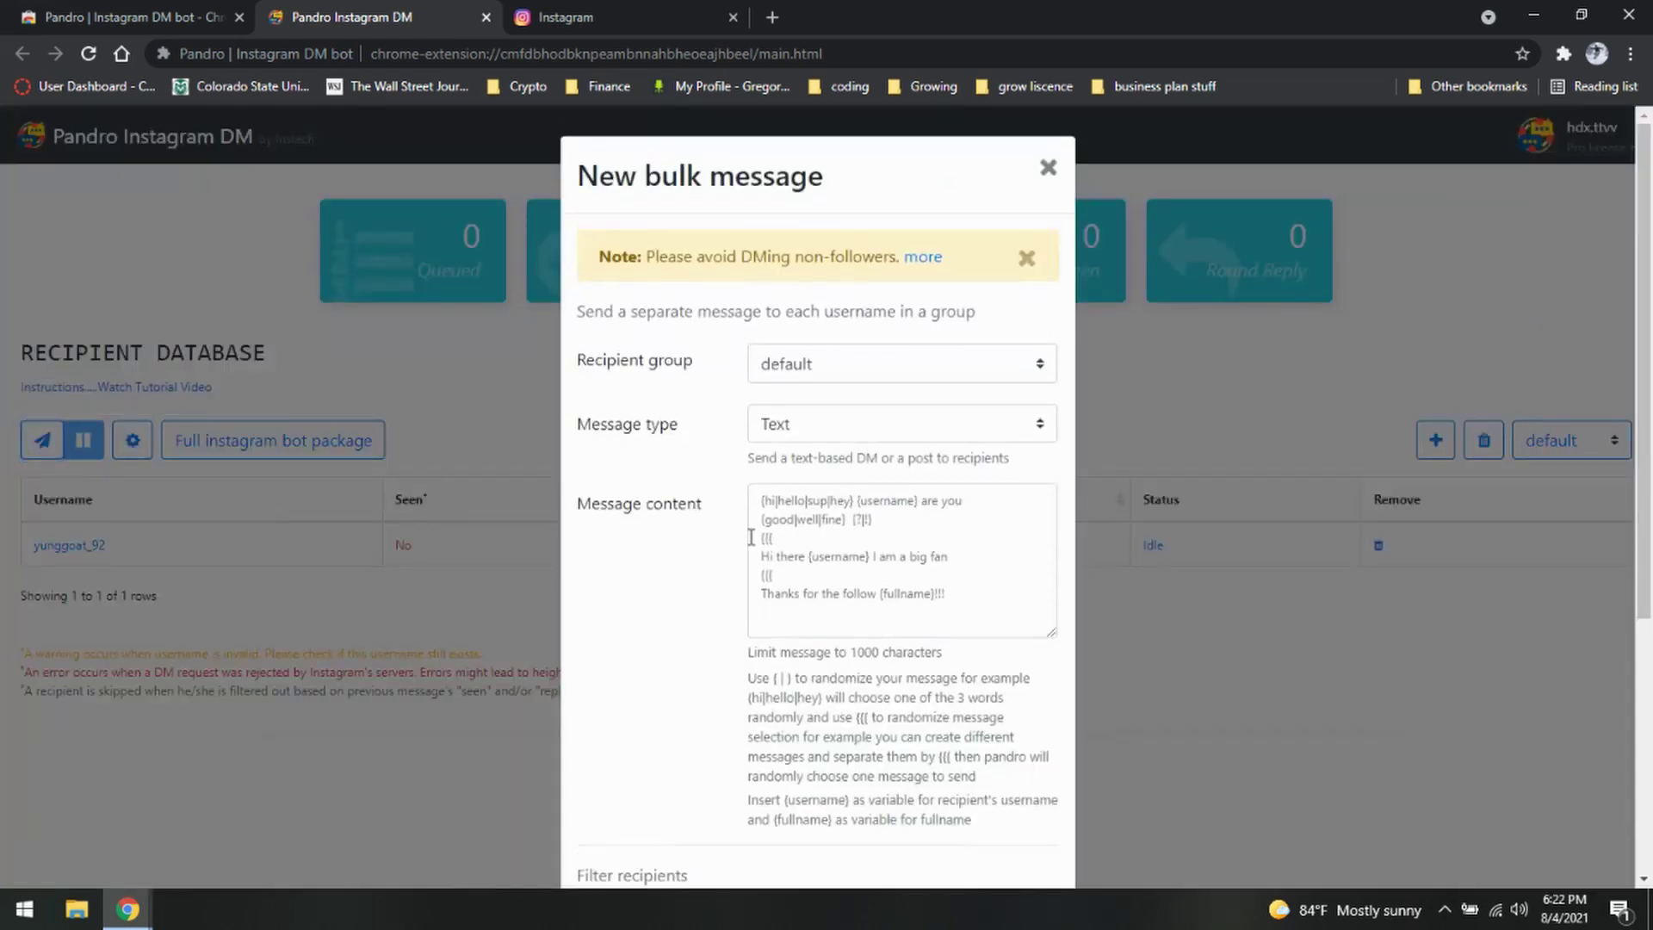
left_click(976, 593)
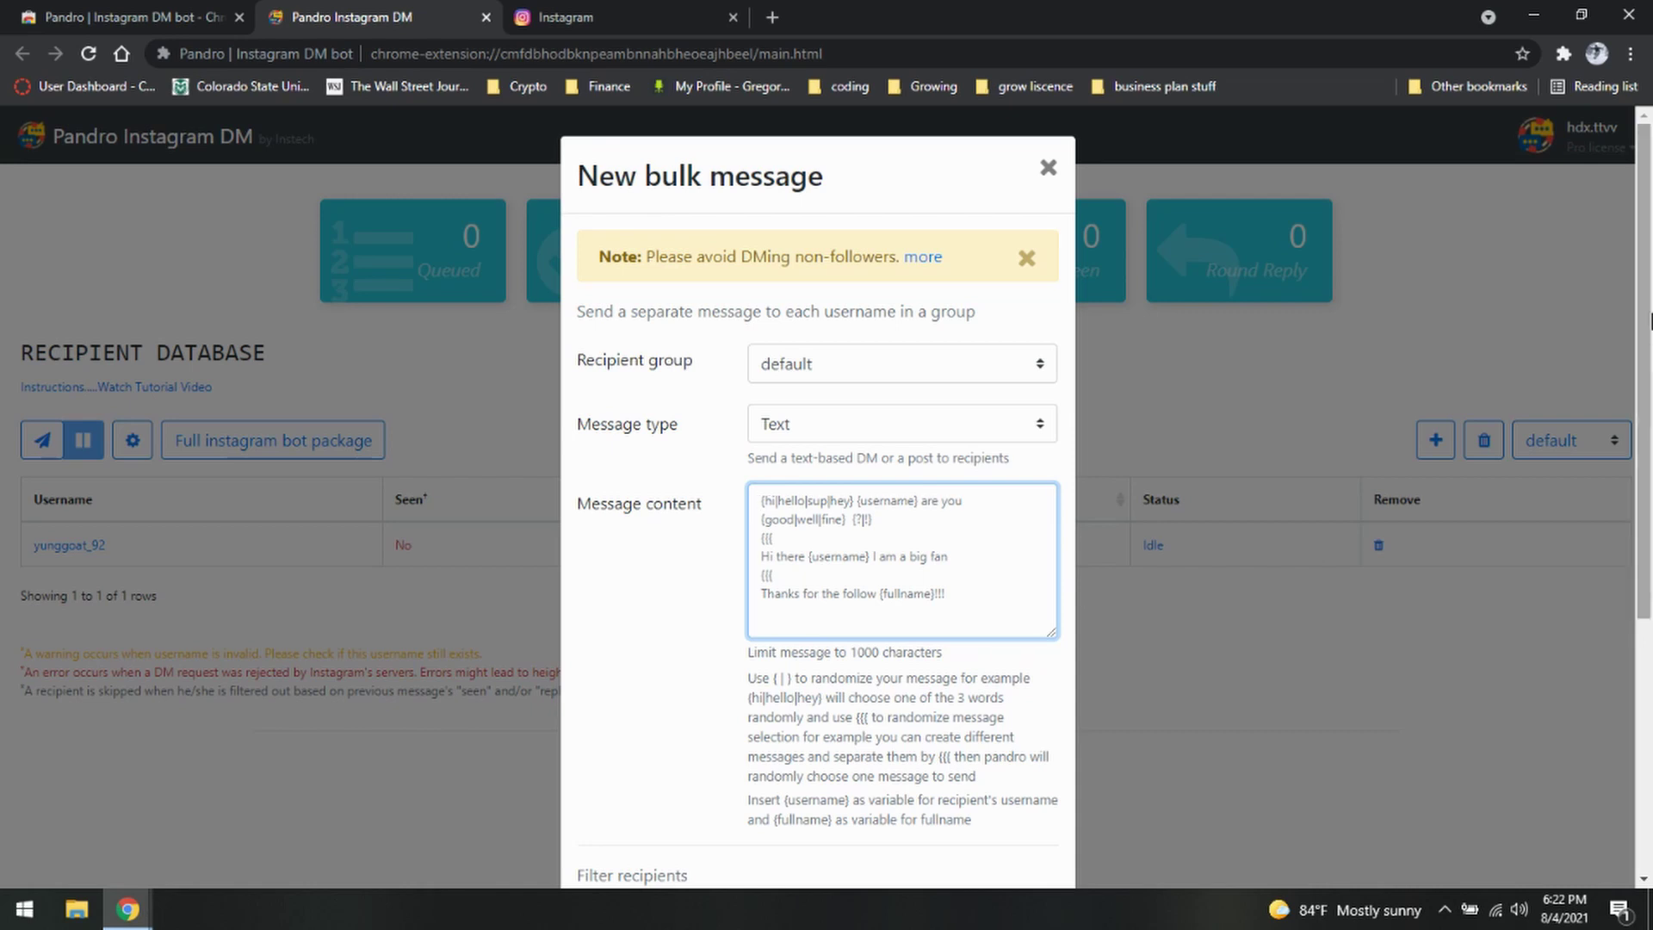
left_click_drag(1649, 321, 1636, 610)
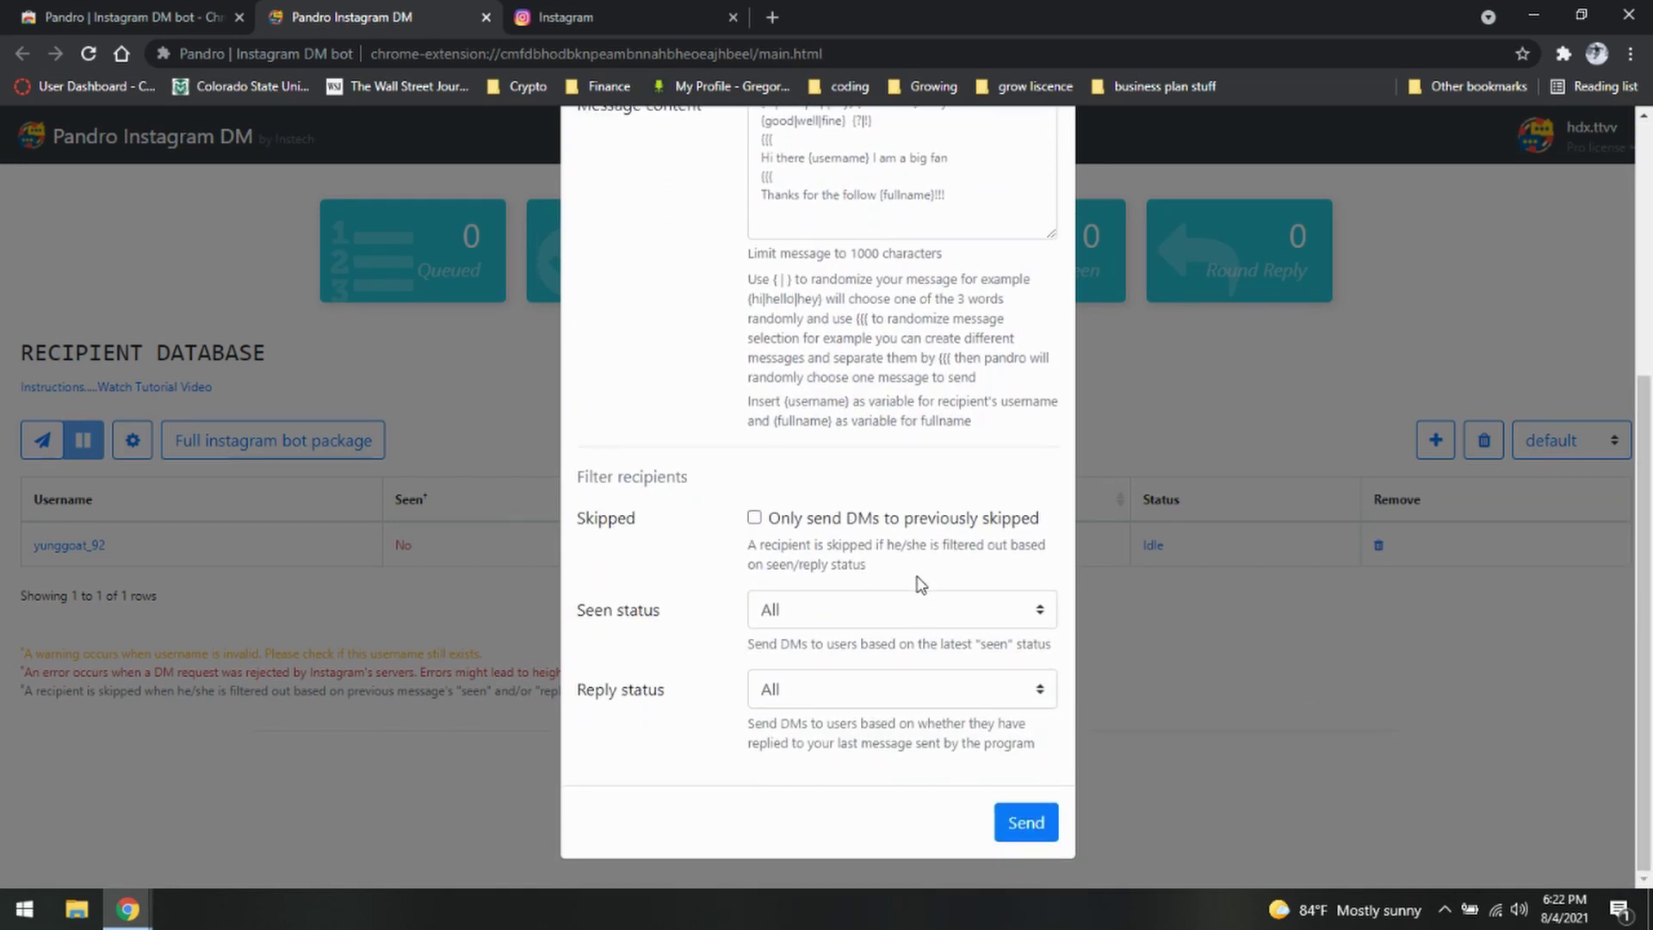
left_click(1042, 611)
left_click(1042, 614)
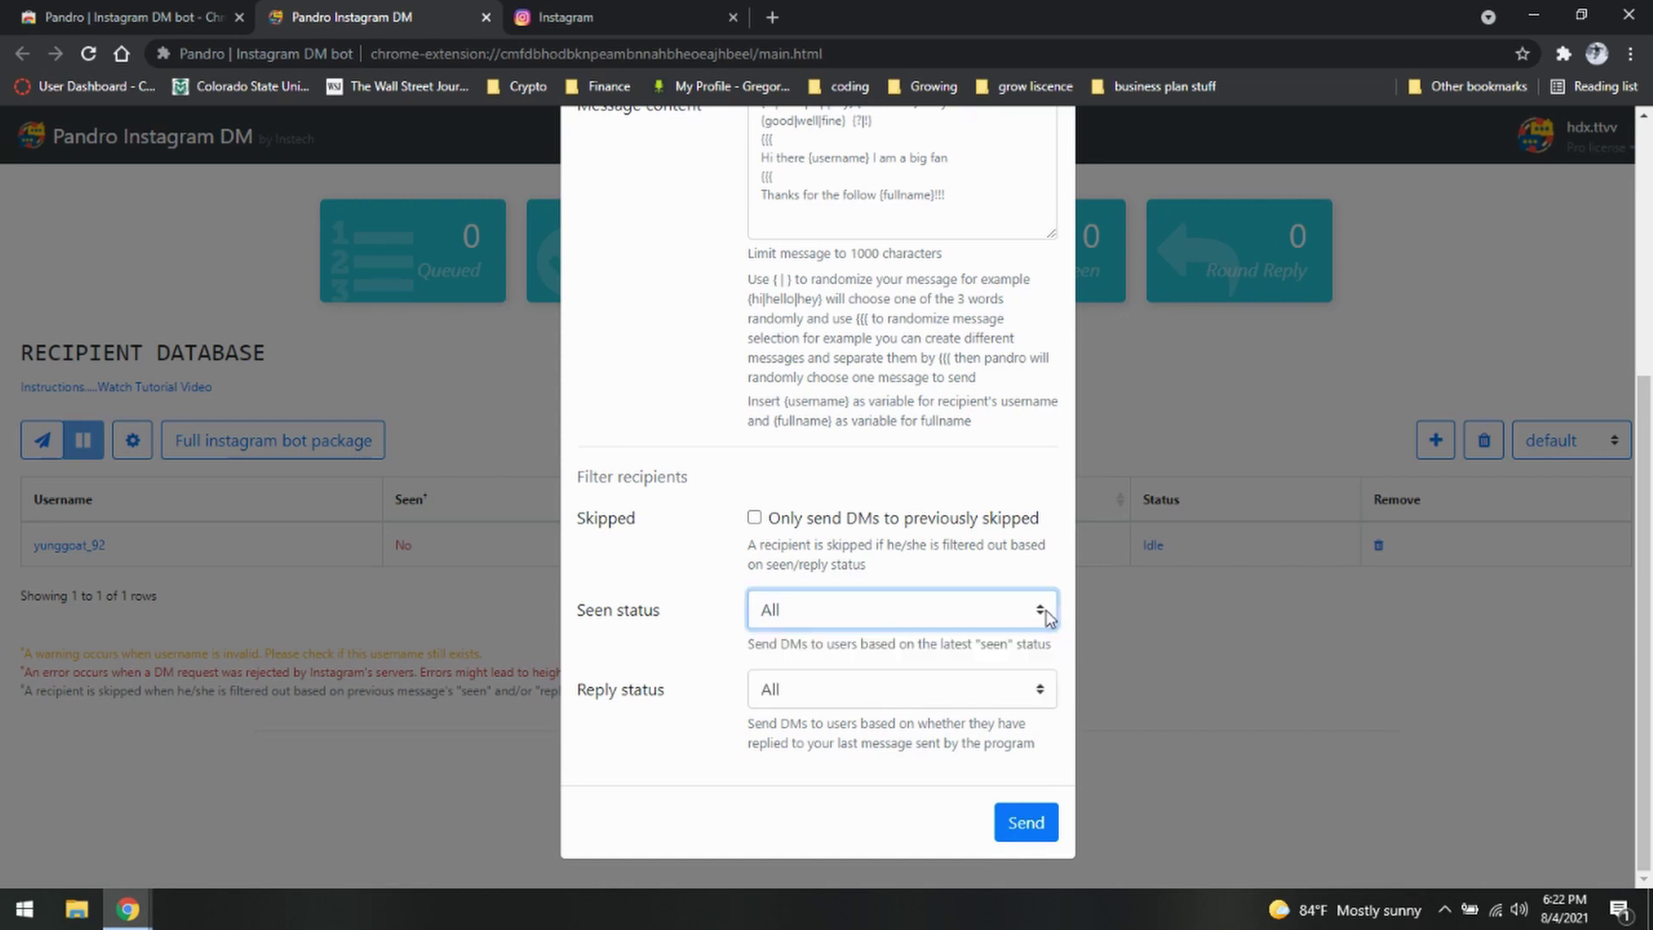
left_click(1044, 828)
left_click_drag(1643, 534, 1643, 414)
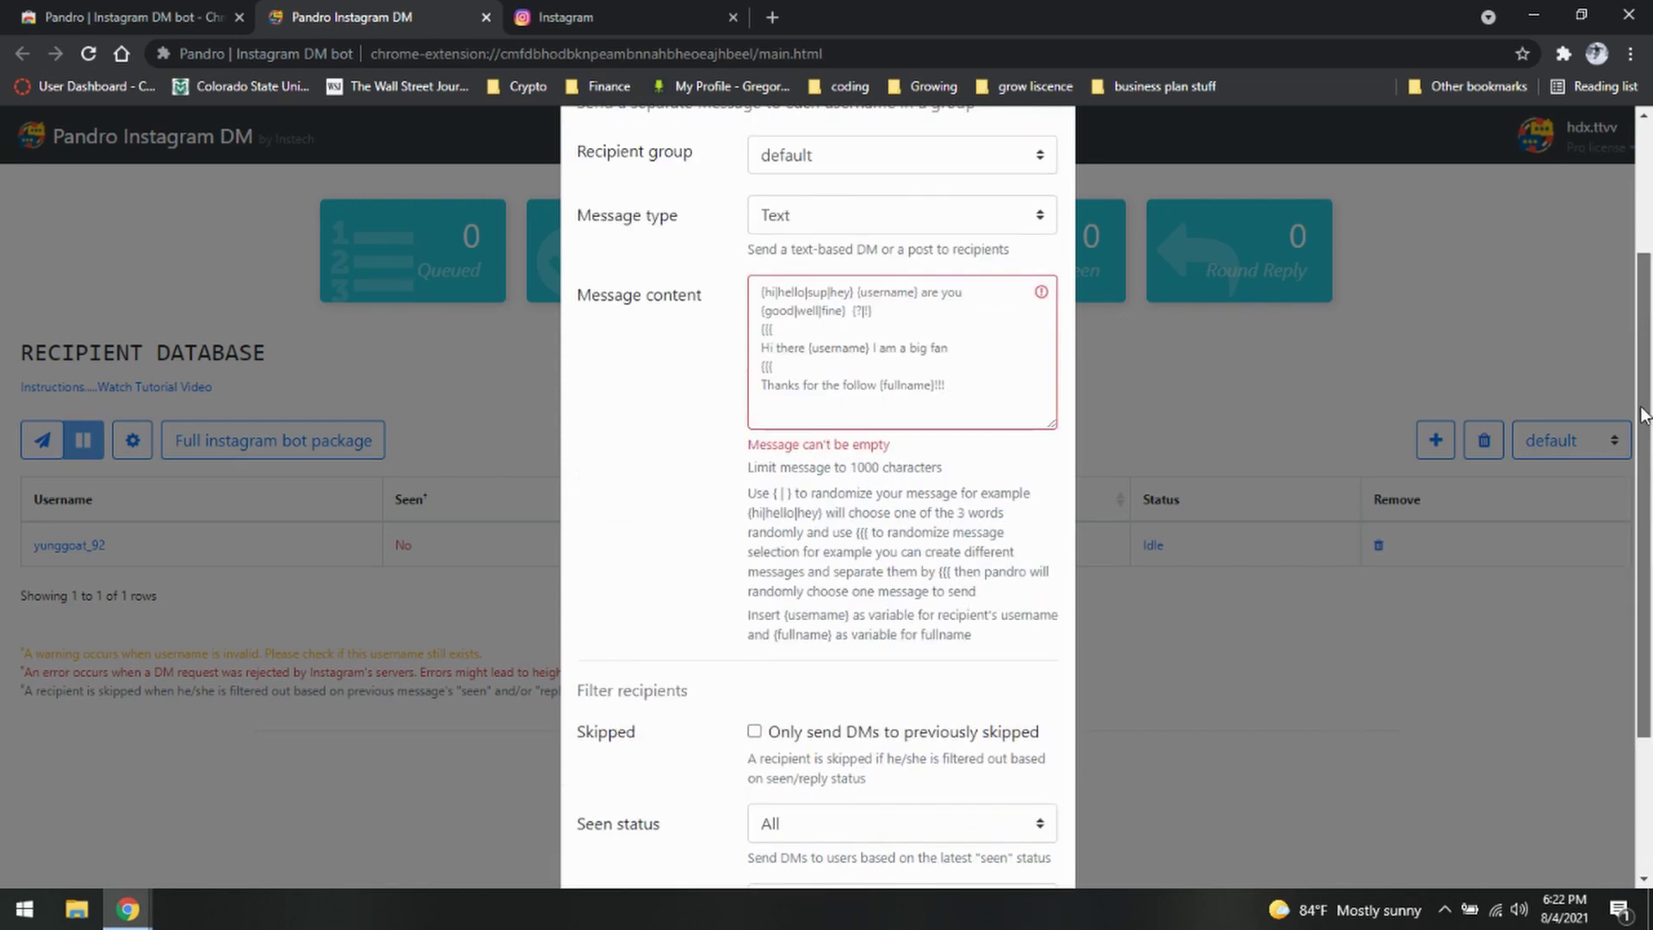
Enter the randomized greeting '{Hi|hello| yo|}' as the message content and send it
left_click(947, 392)
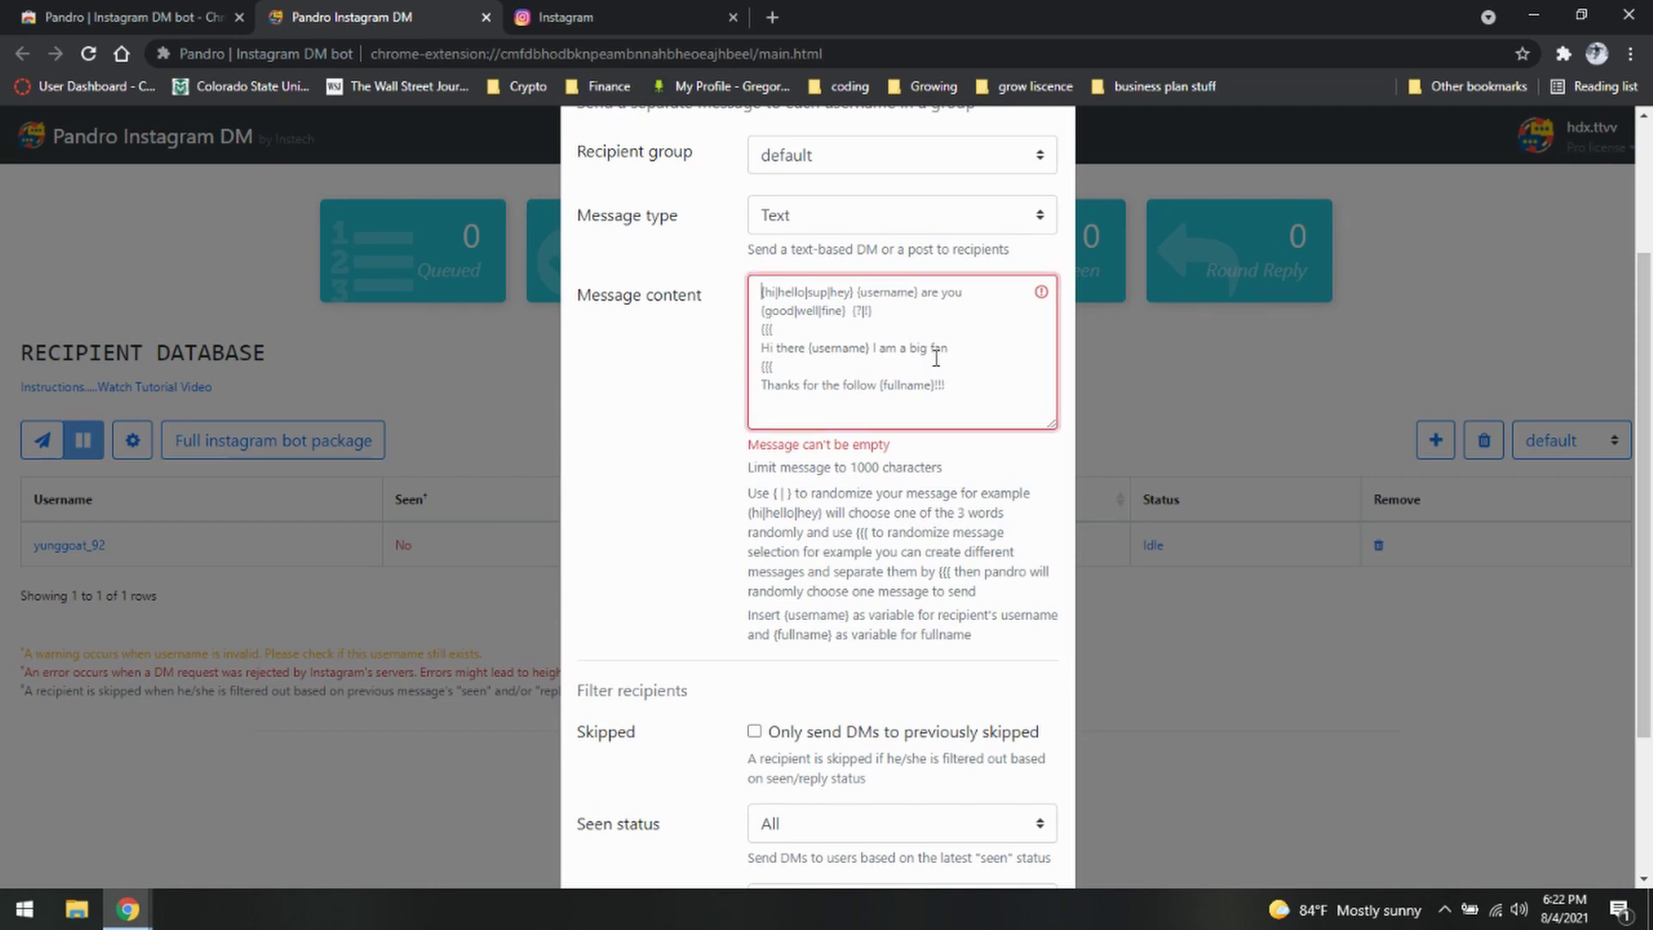
type("Hi")
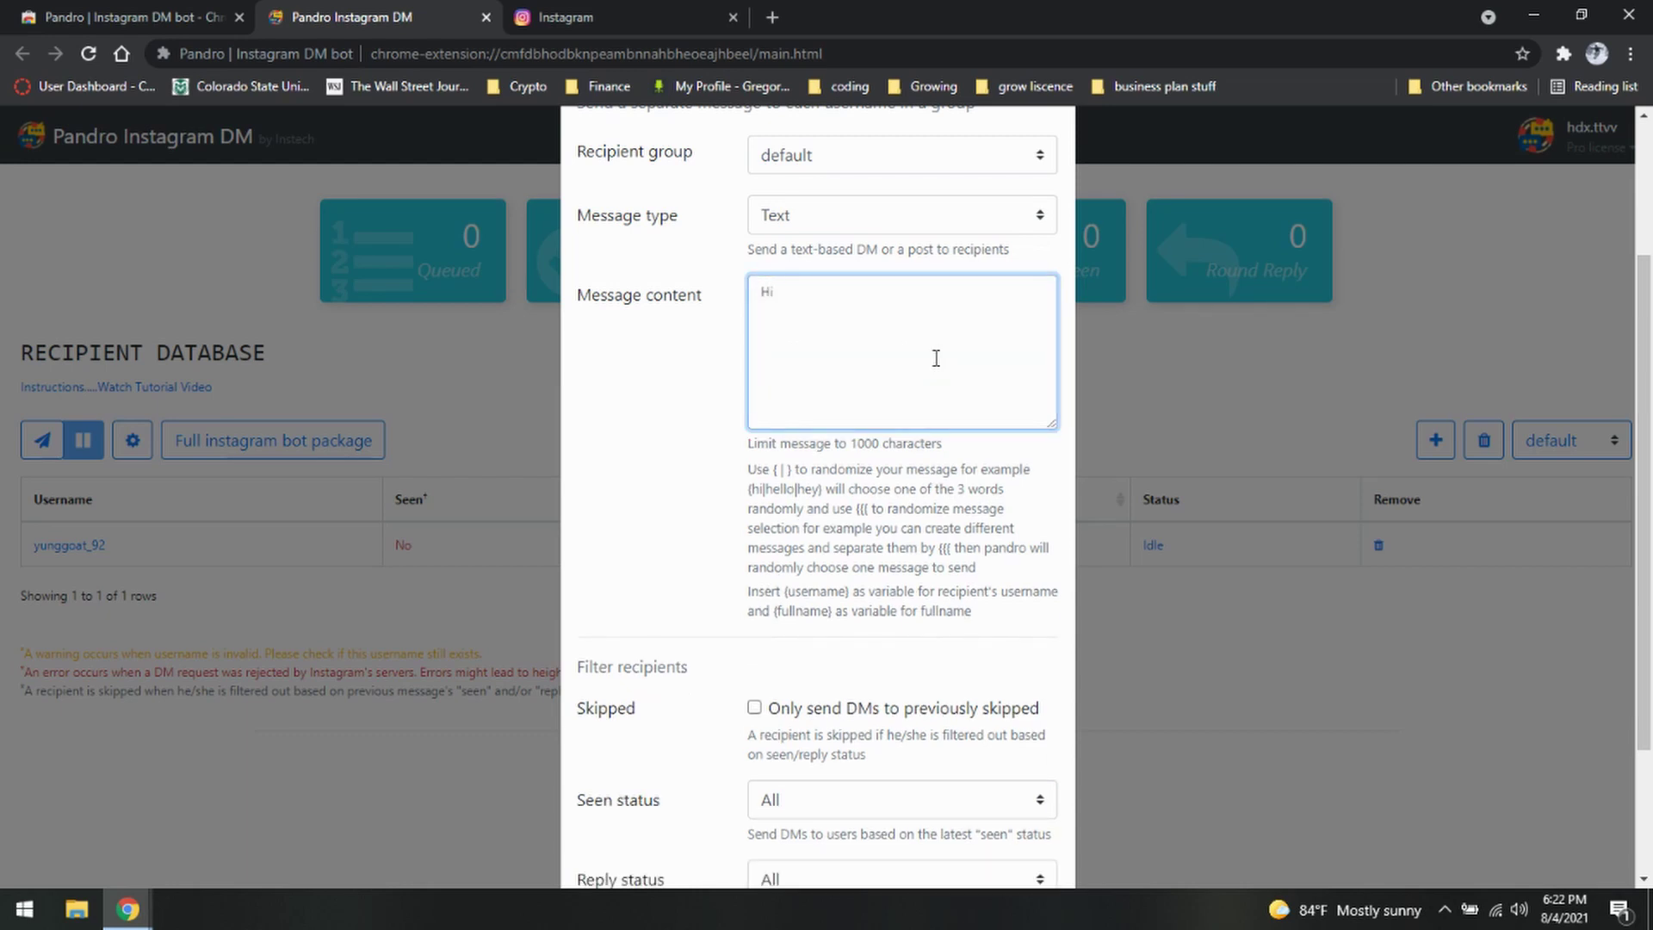
key("Left")
key("Left")
type("{")
key("End")
type("|hello| yo|")
scroll(1015, 689, "down", 3)
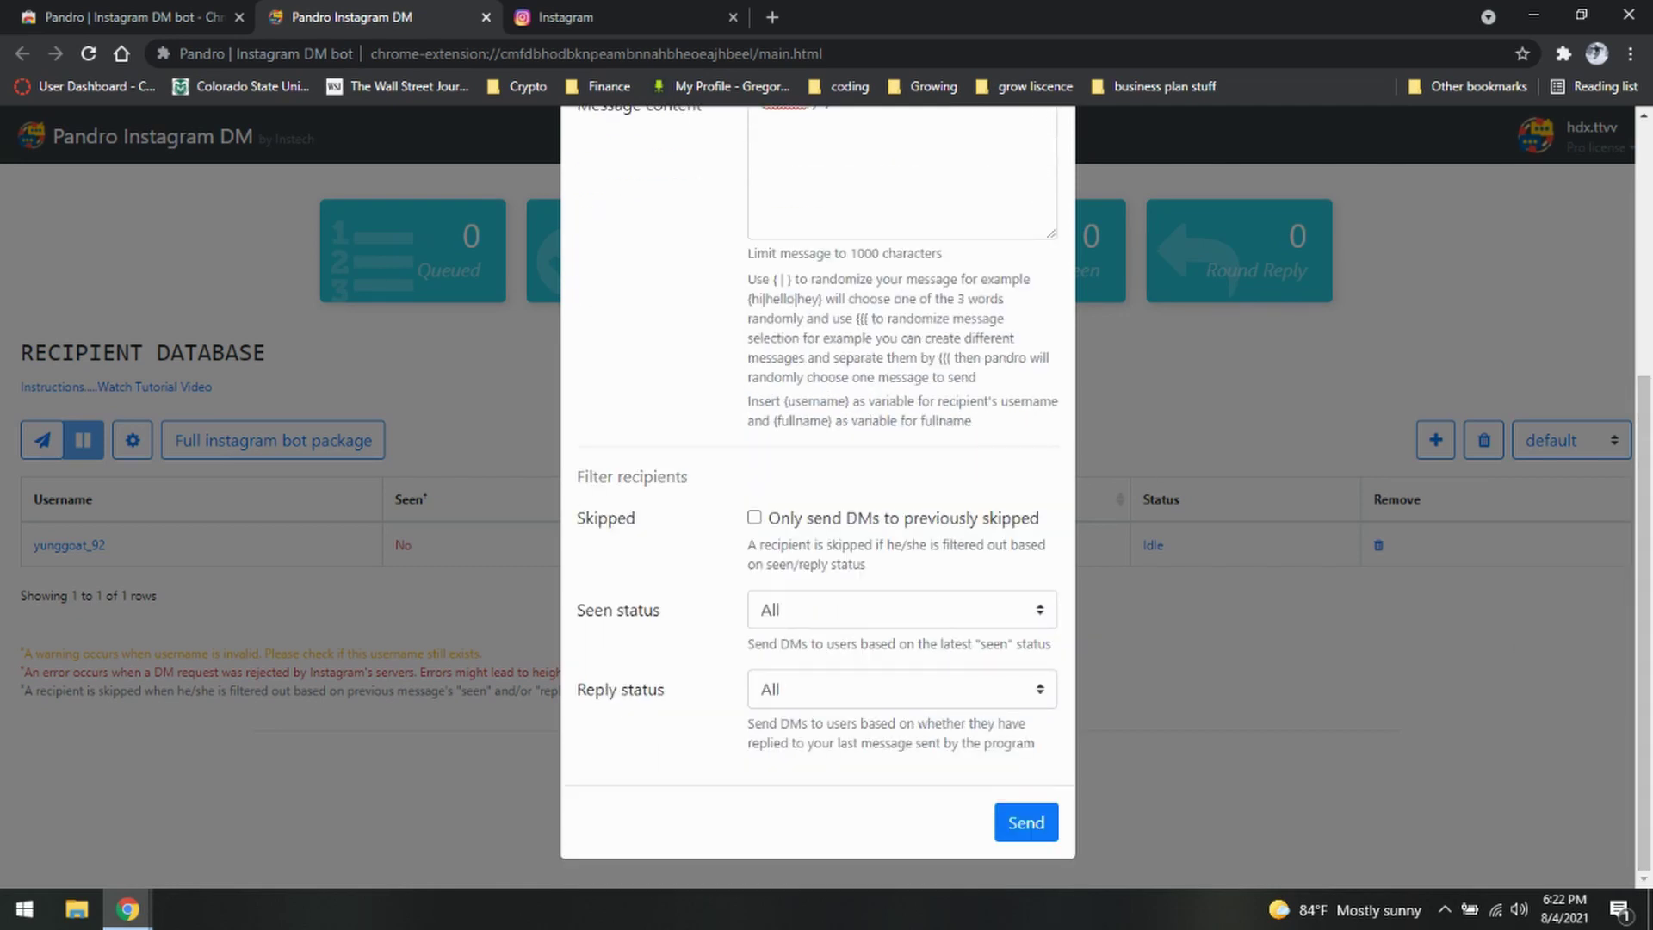
left_click(1016, 823)
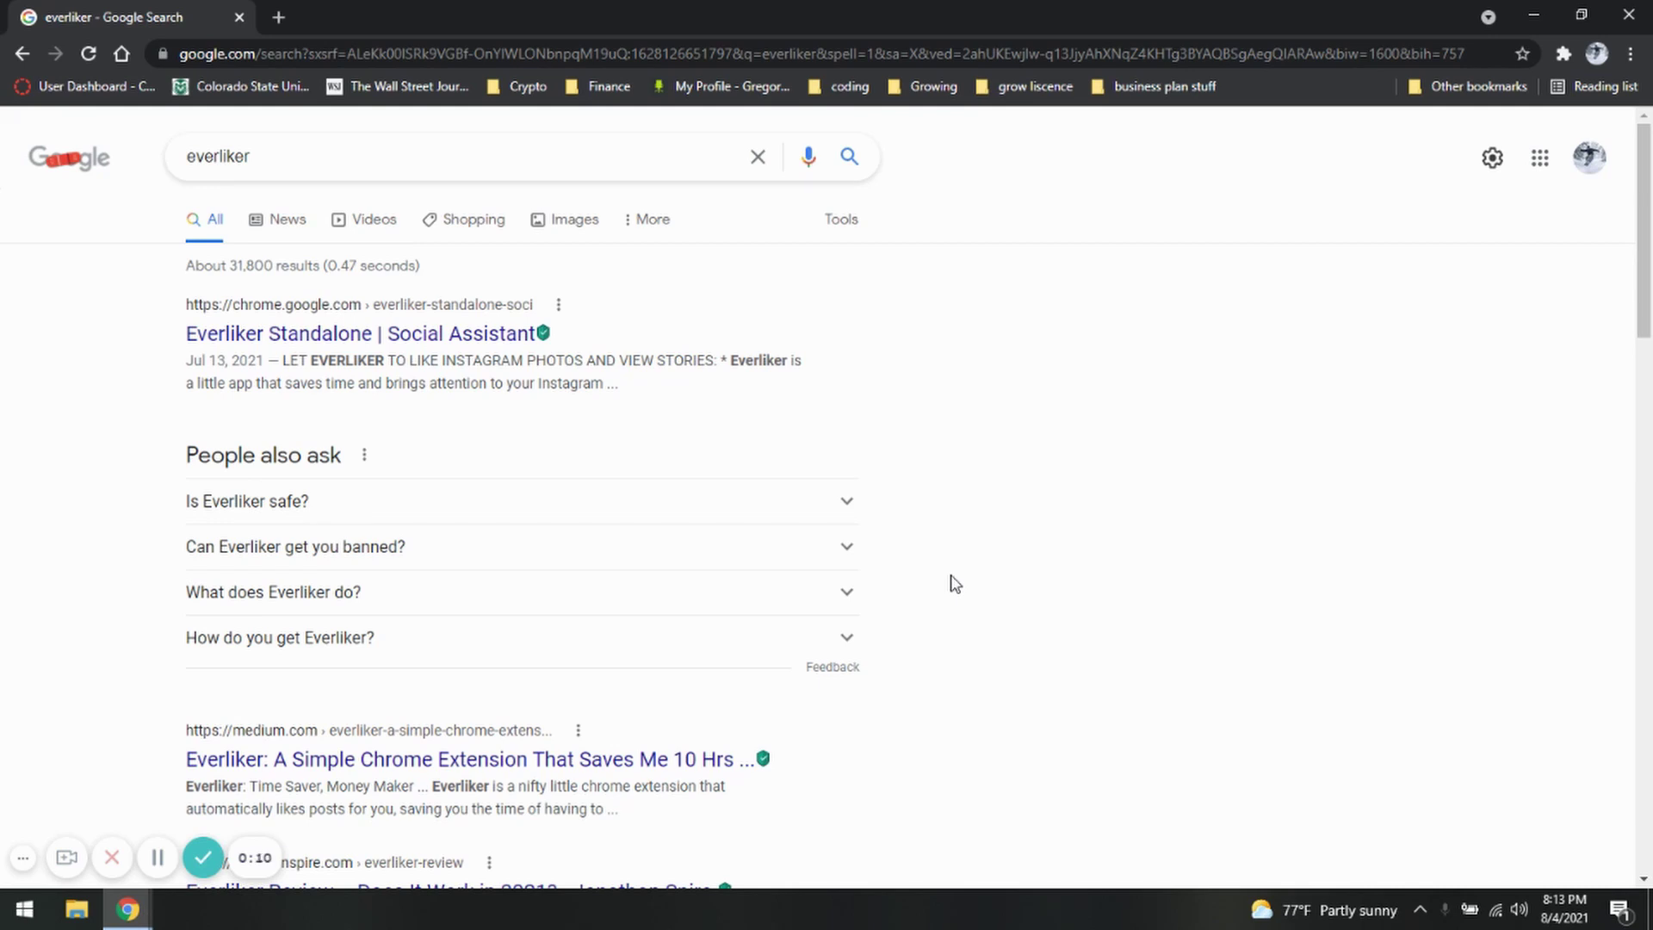
Return to Chrome showing the Google results for 'everliker'
left_click(23, 863)
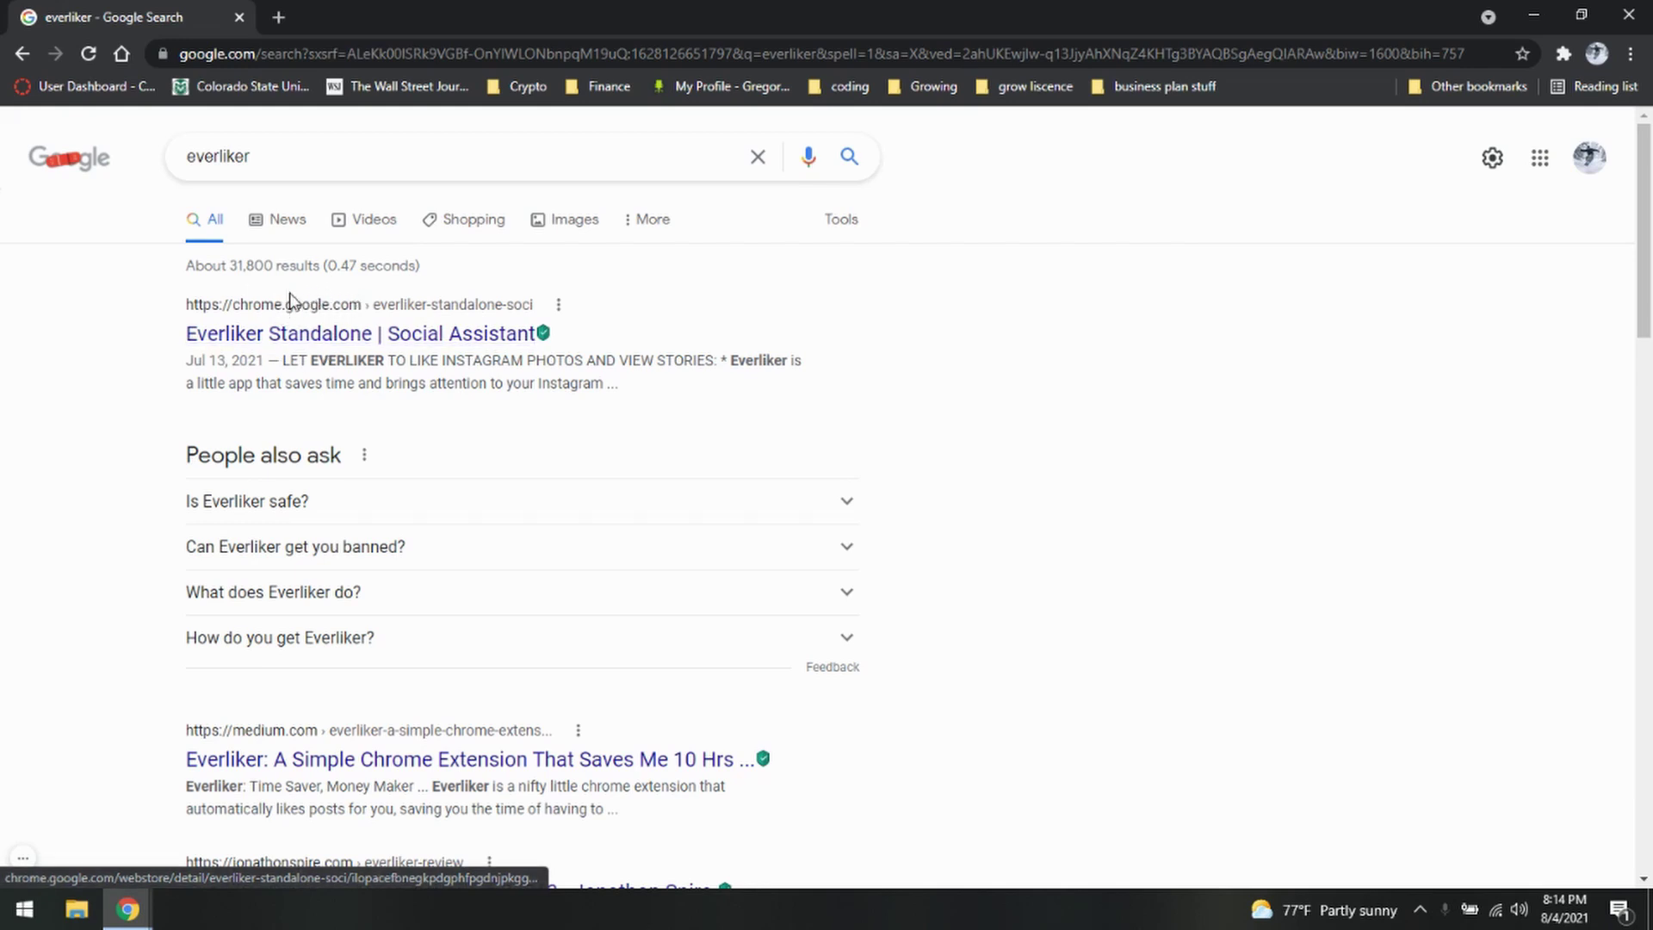
Open the Everliker Standalone | Social Assistant listing and add the extension to Chrome
left_click(346, 337)
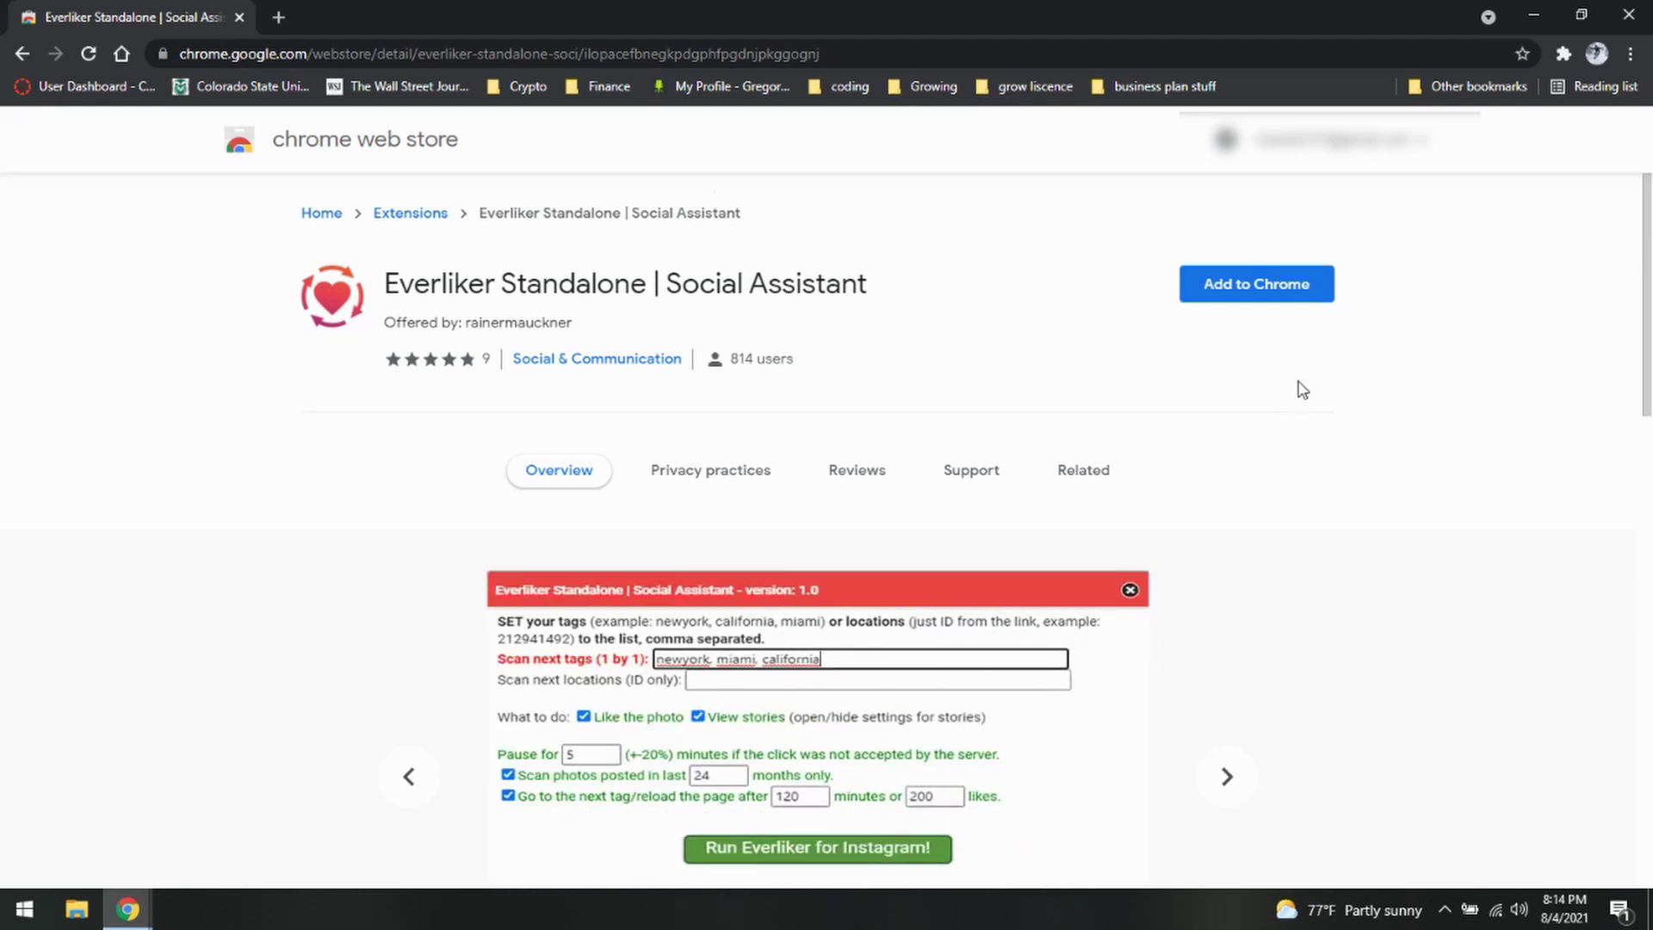
left_click(1289, 297)
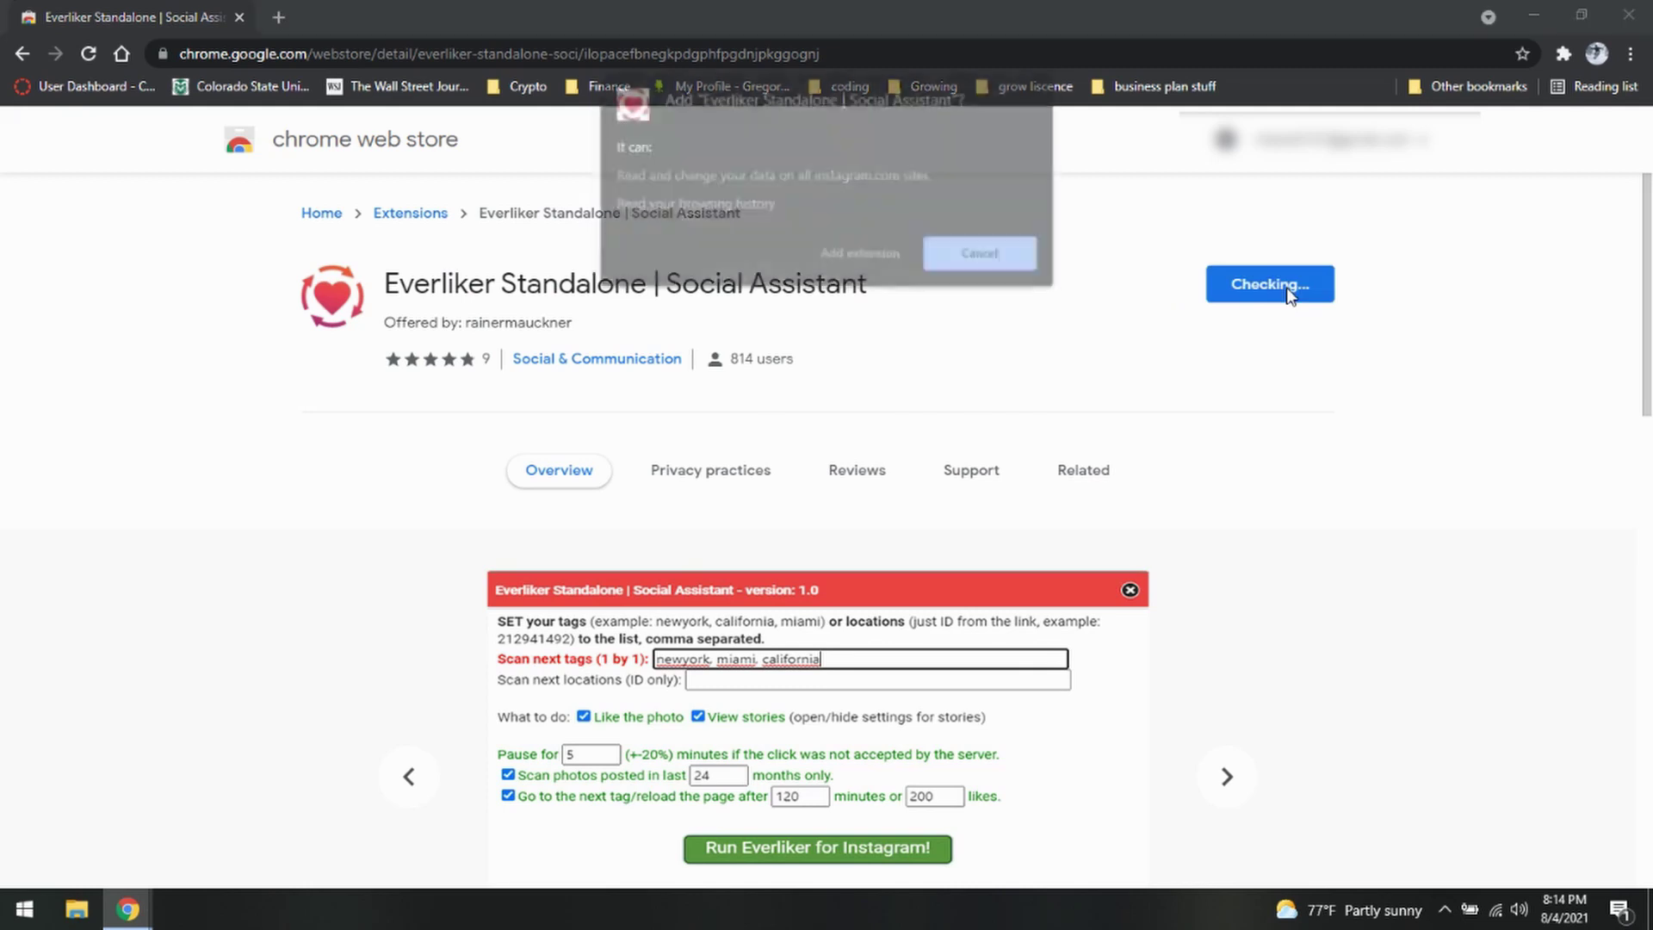
left_click(843, 250)
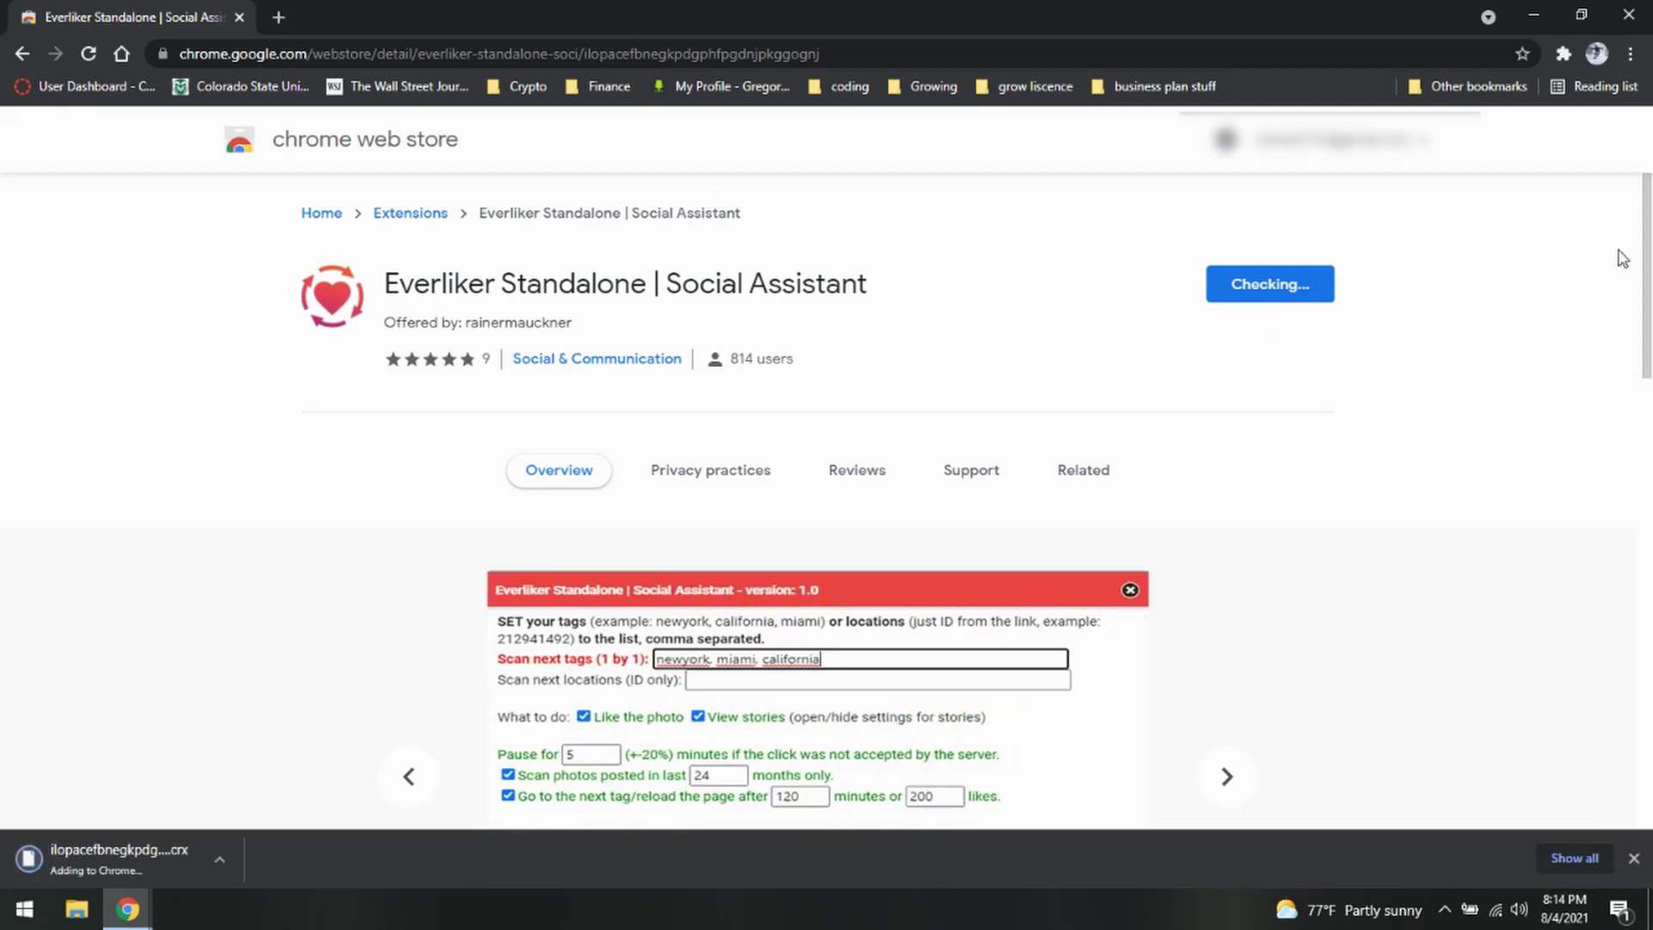
left_click_drag(1632, 244, 1646, 316)
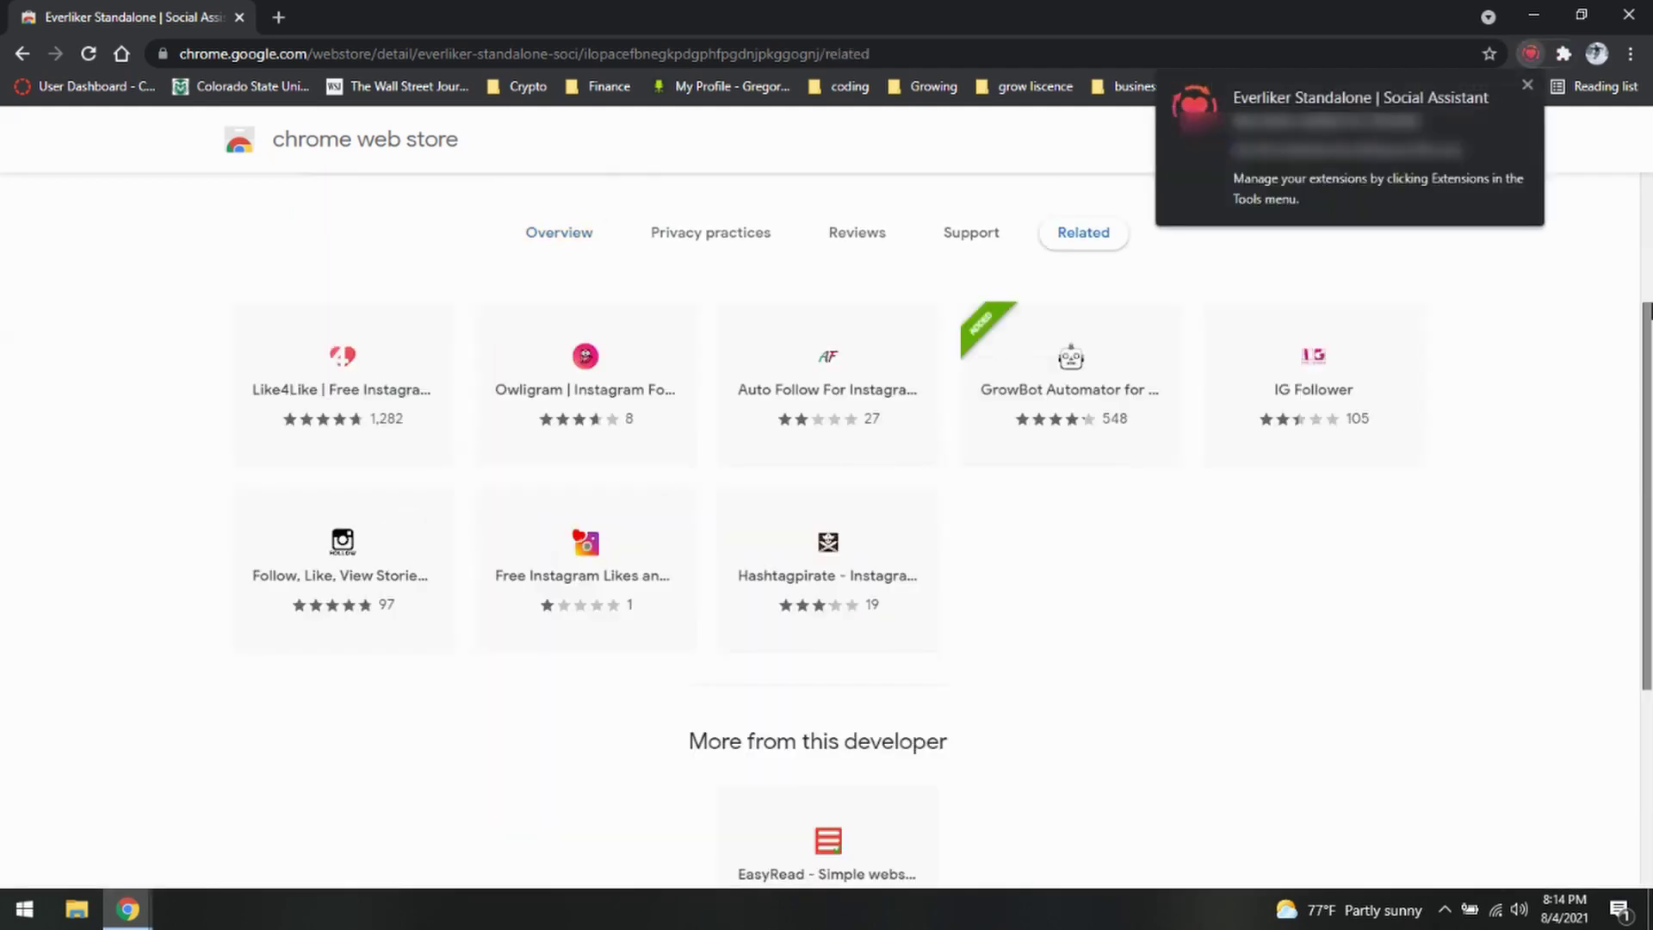
left_click_drag(1646, 331, 1633, 186)
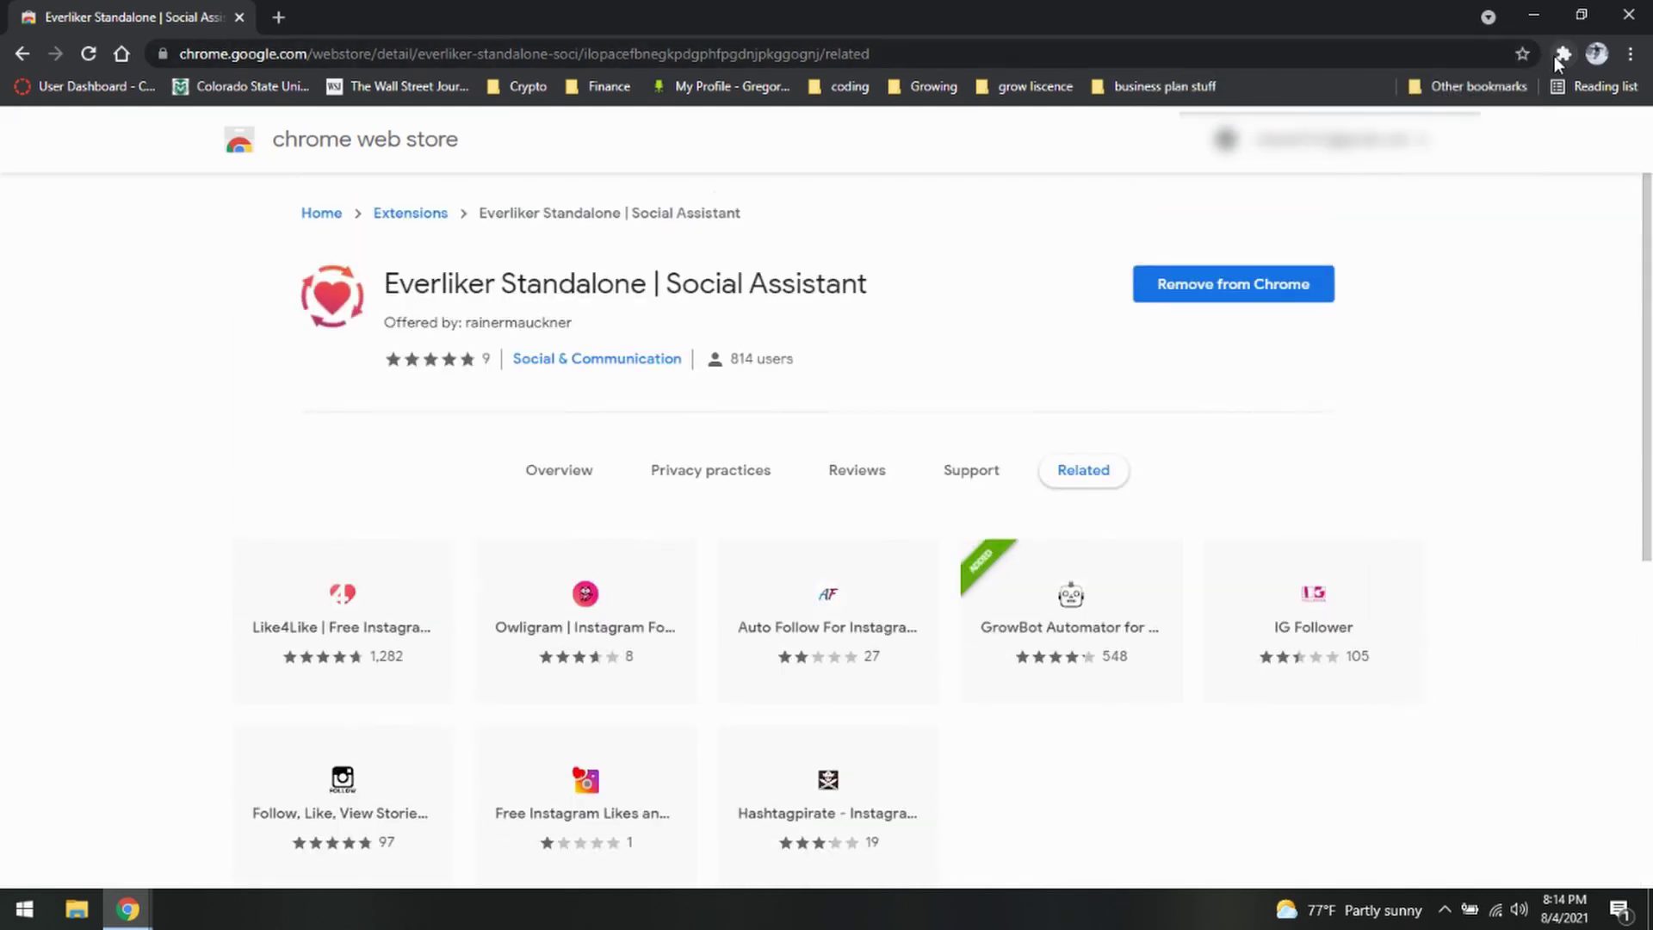
Launch Everliker twice from the Extensions menu, dismissing its instagram.com-only alert each time
left_click(1563, 54)
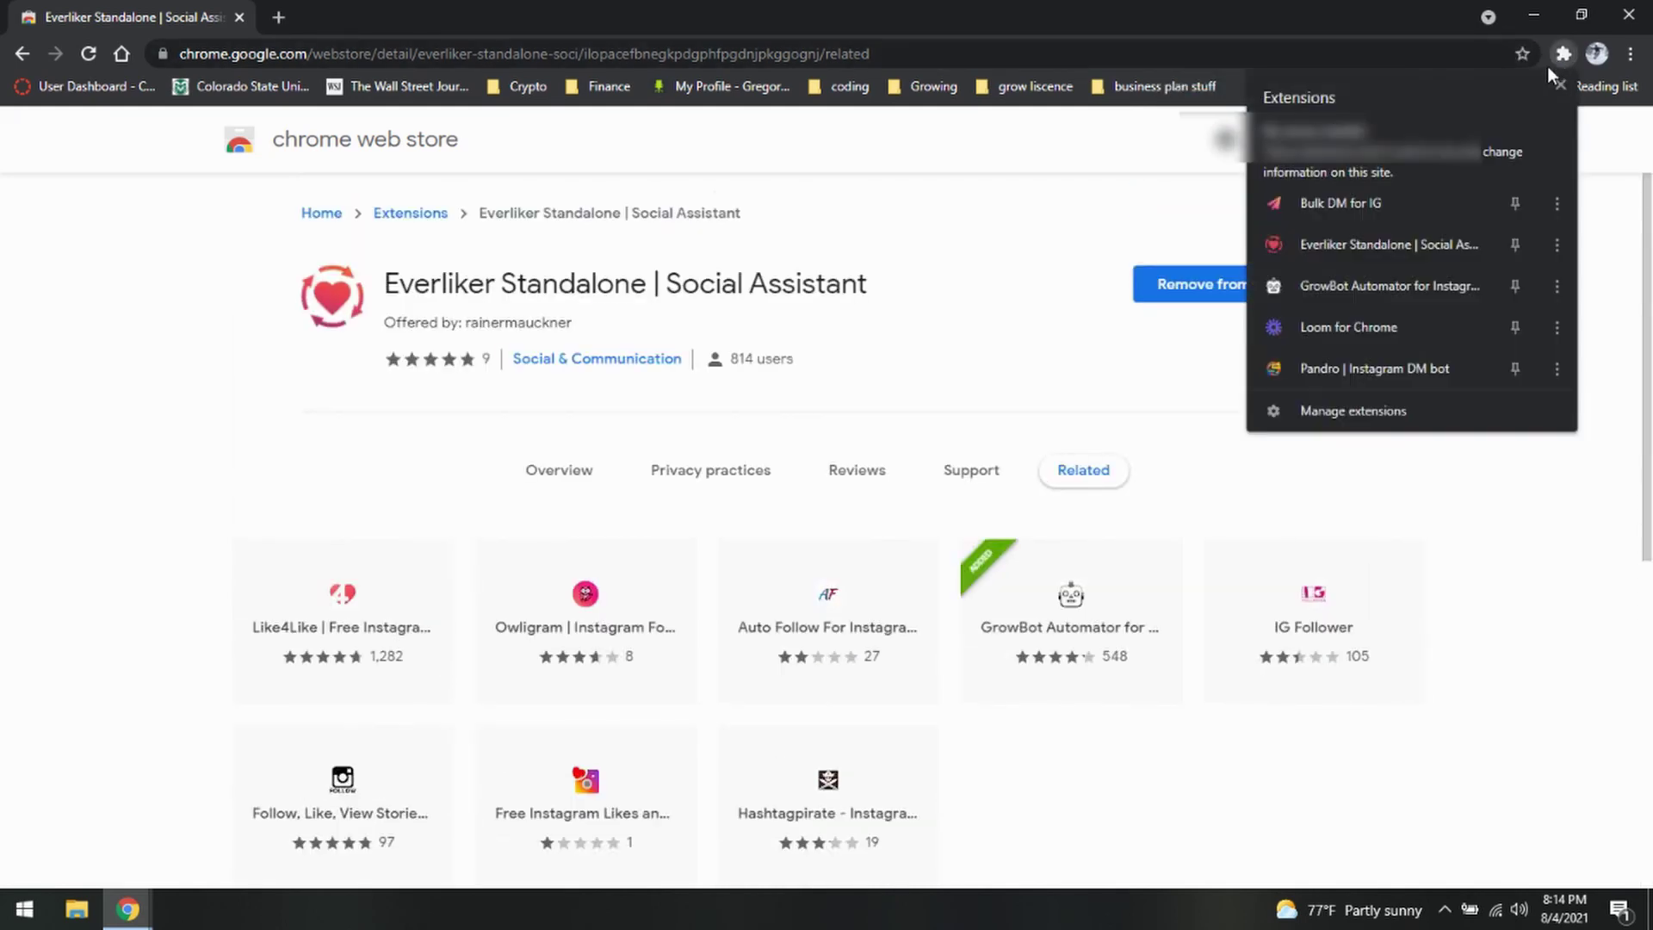
left_click(1352, 237)
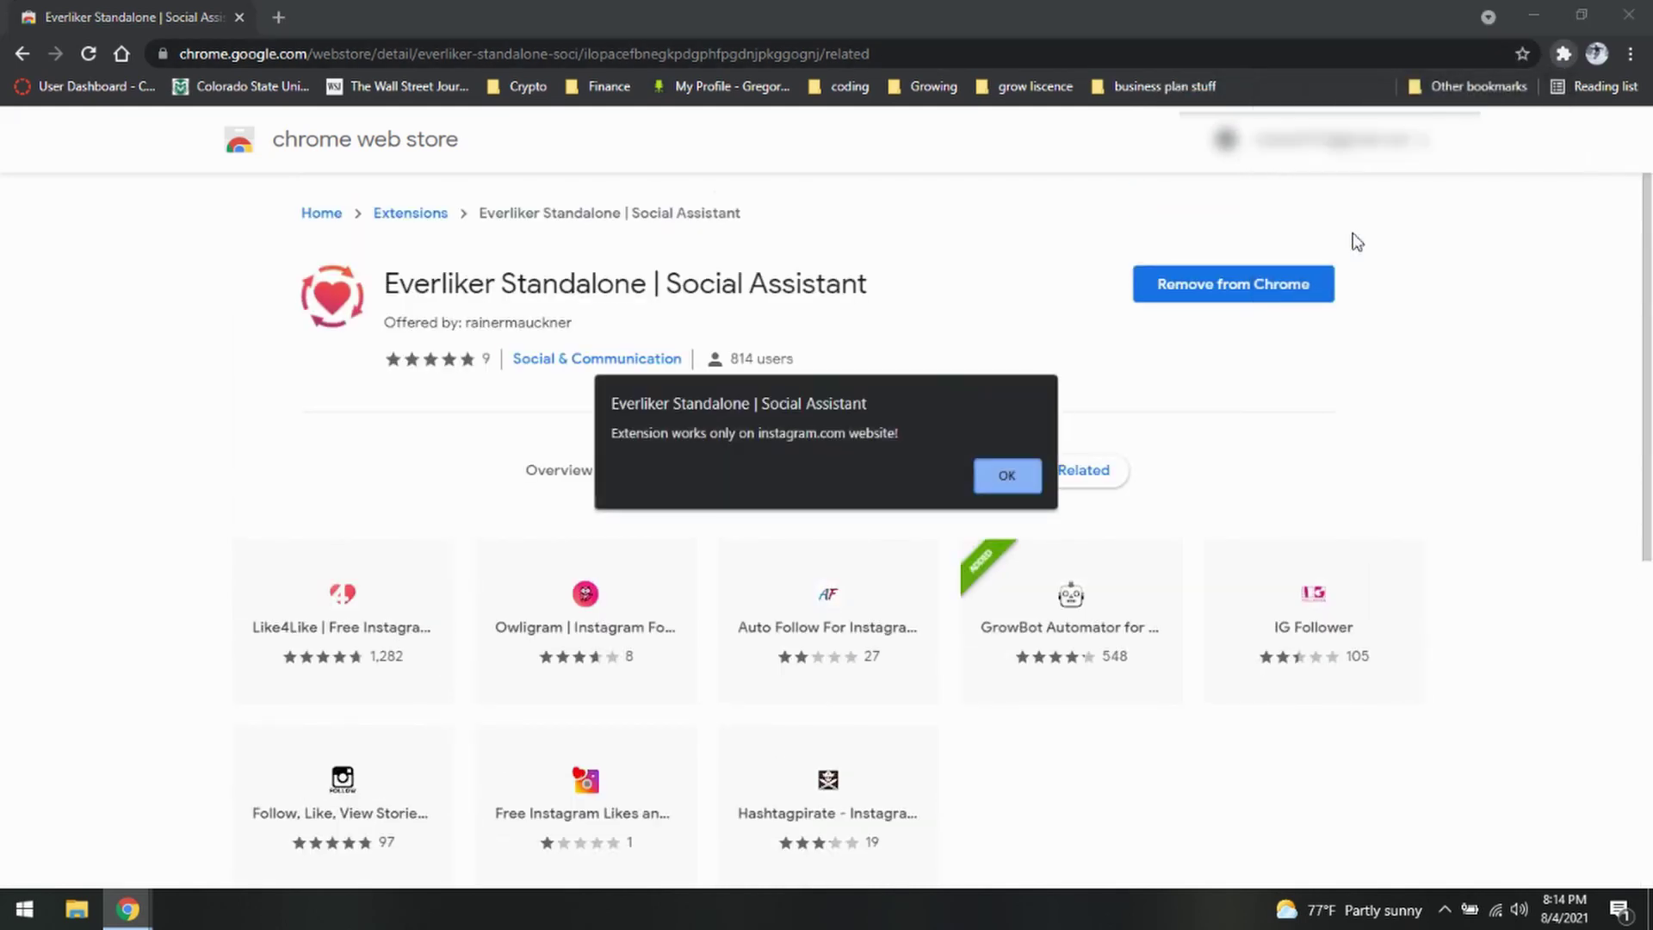
left_click(1003, 476)
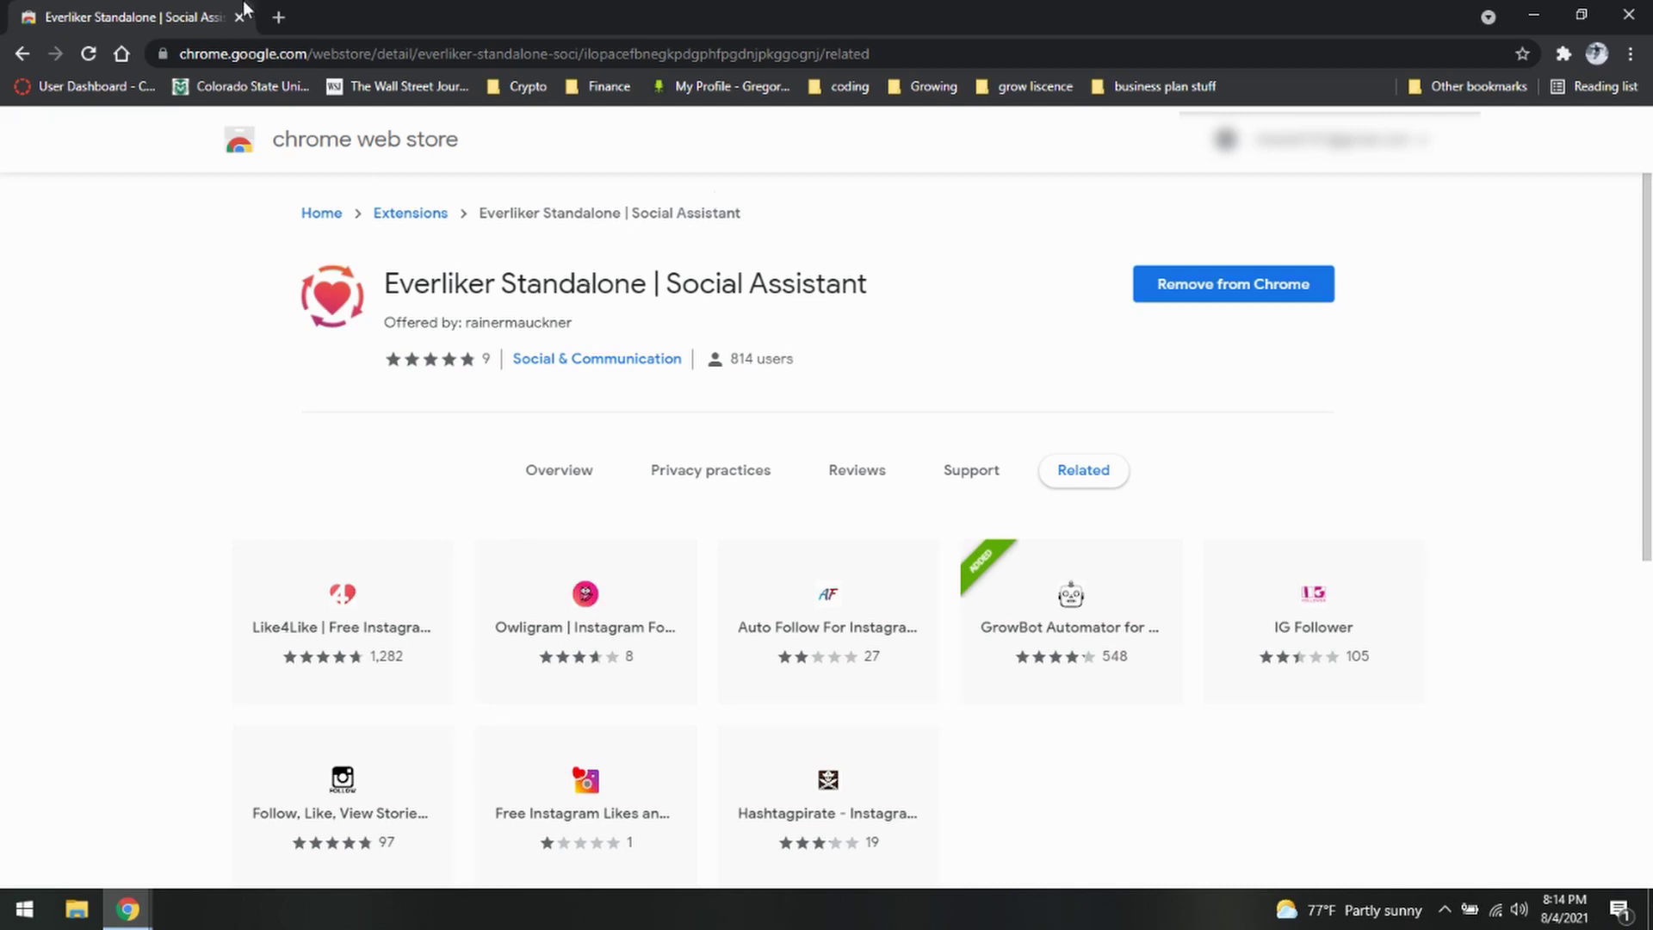
left_click(1563, 53)
left_click(1358, 250)
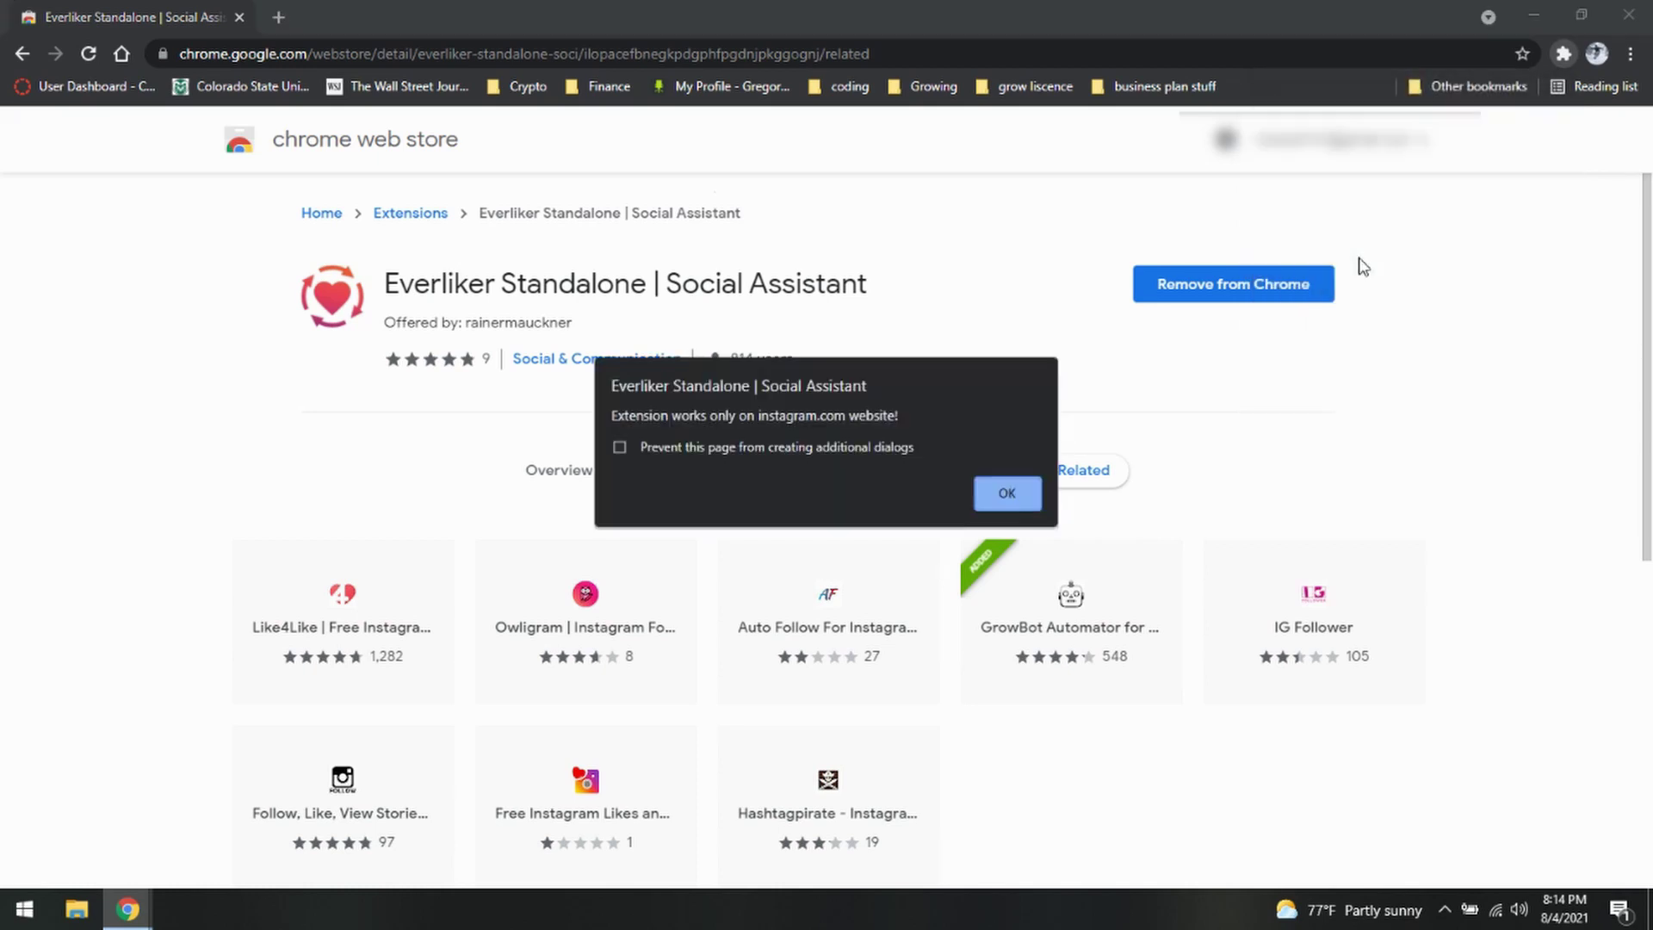
left_click(1009, 494)
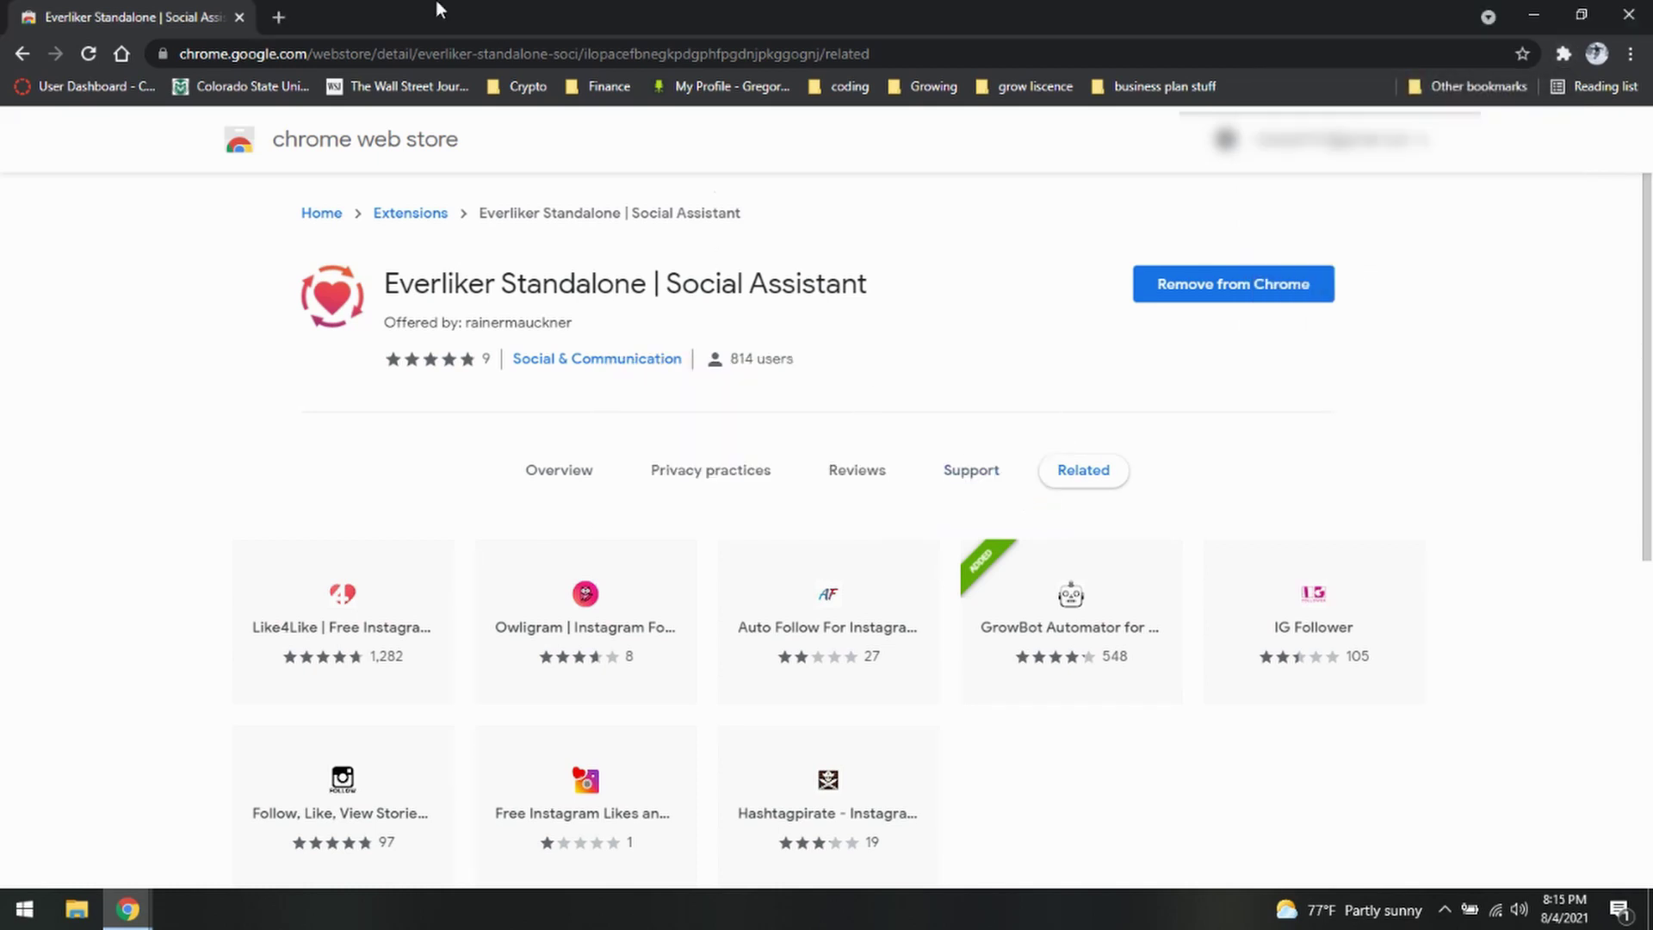
Load instagram.com in a new tab and hide the GrowBot Automation panel over the feed
left_click(279, 17)
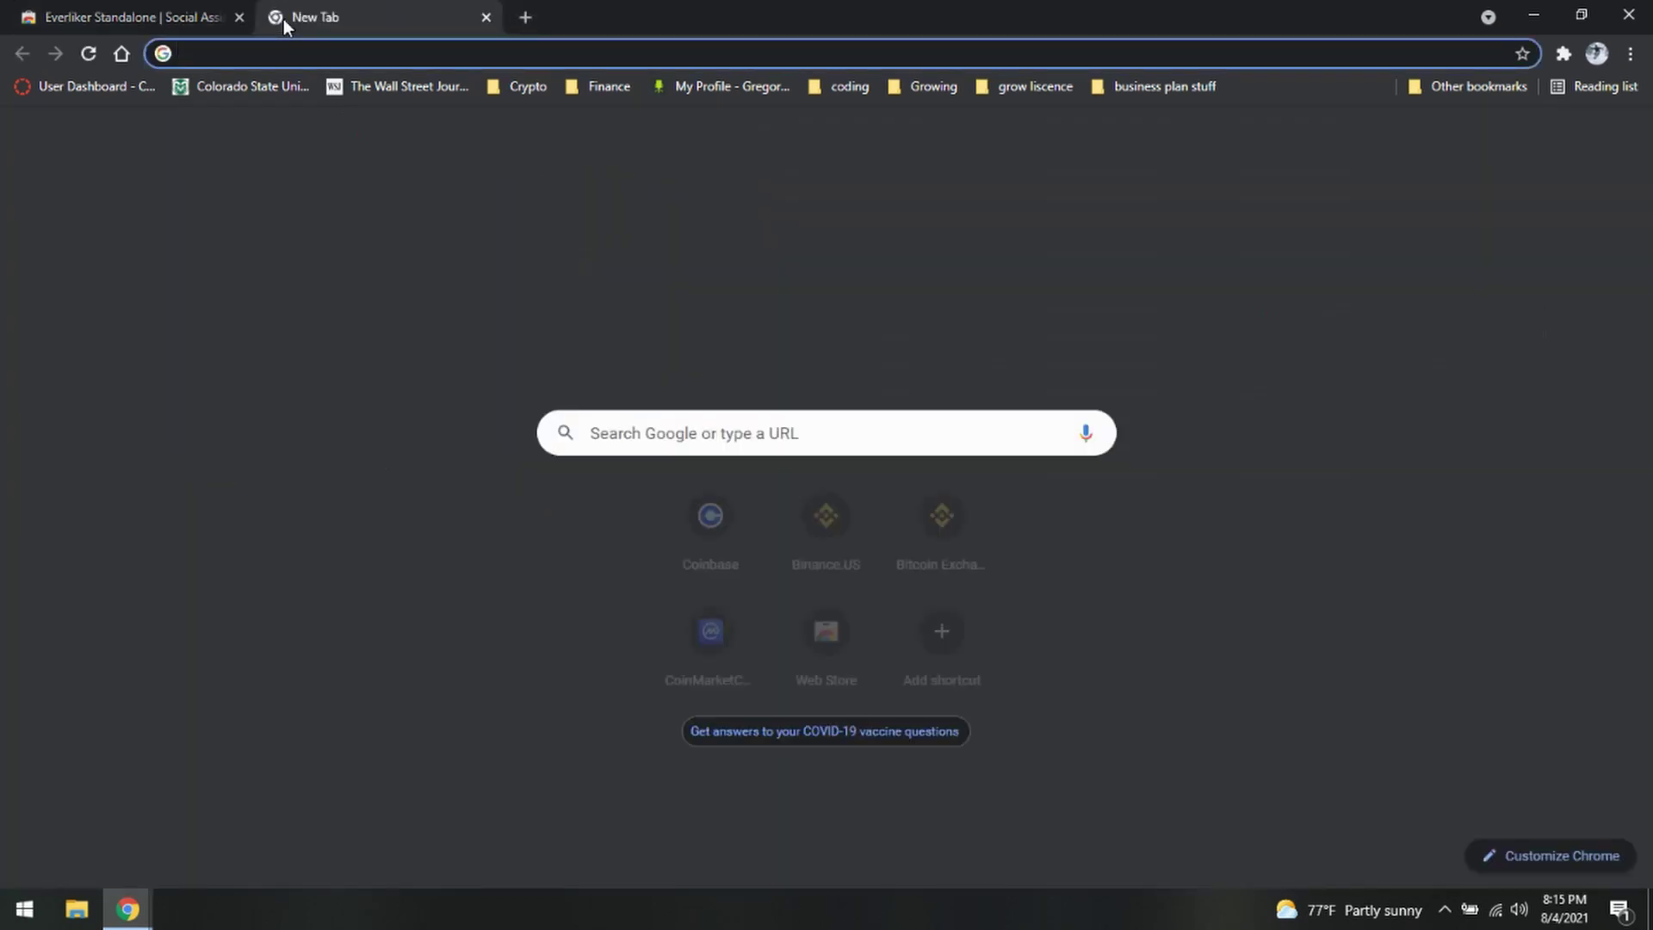
type("instag")
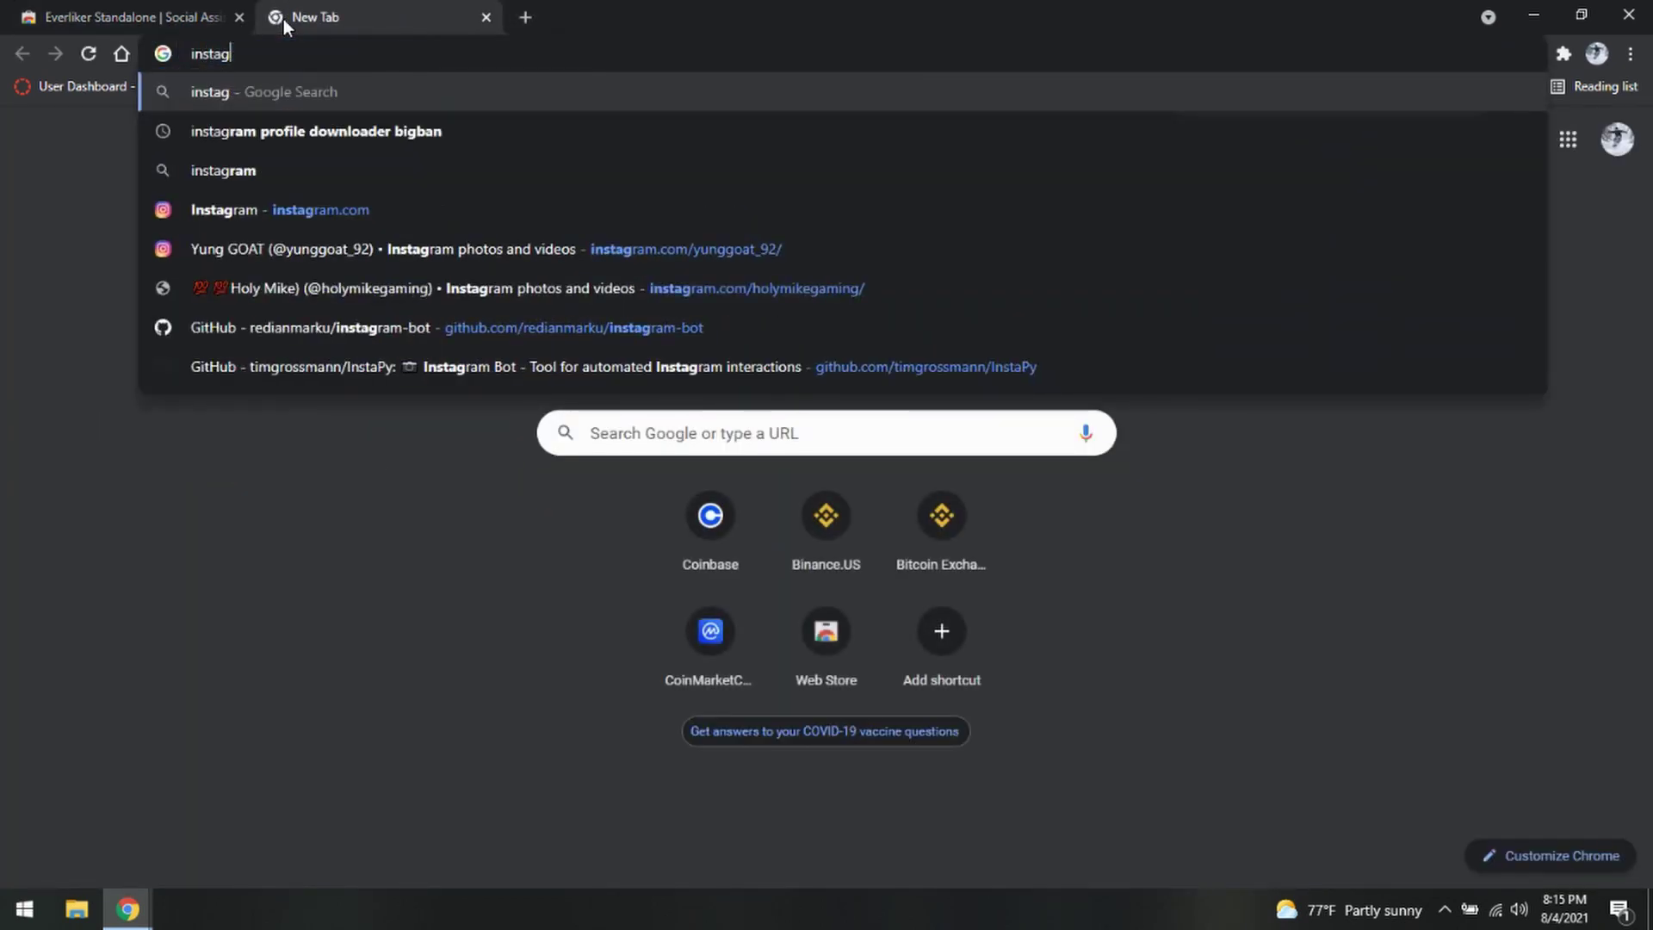
type("ram")
key("BackSpace")
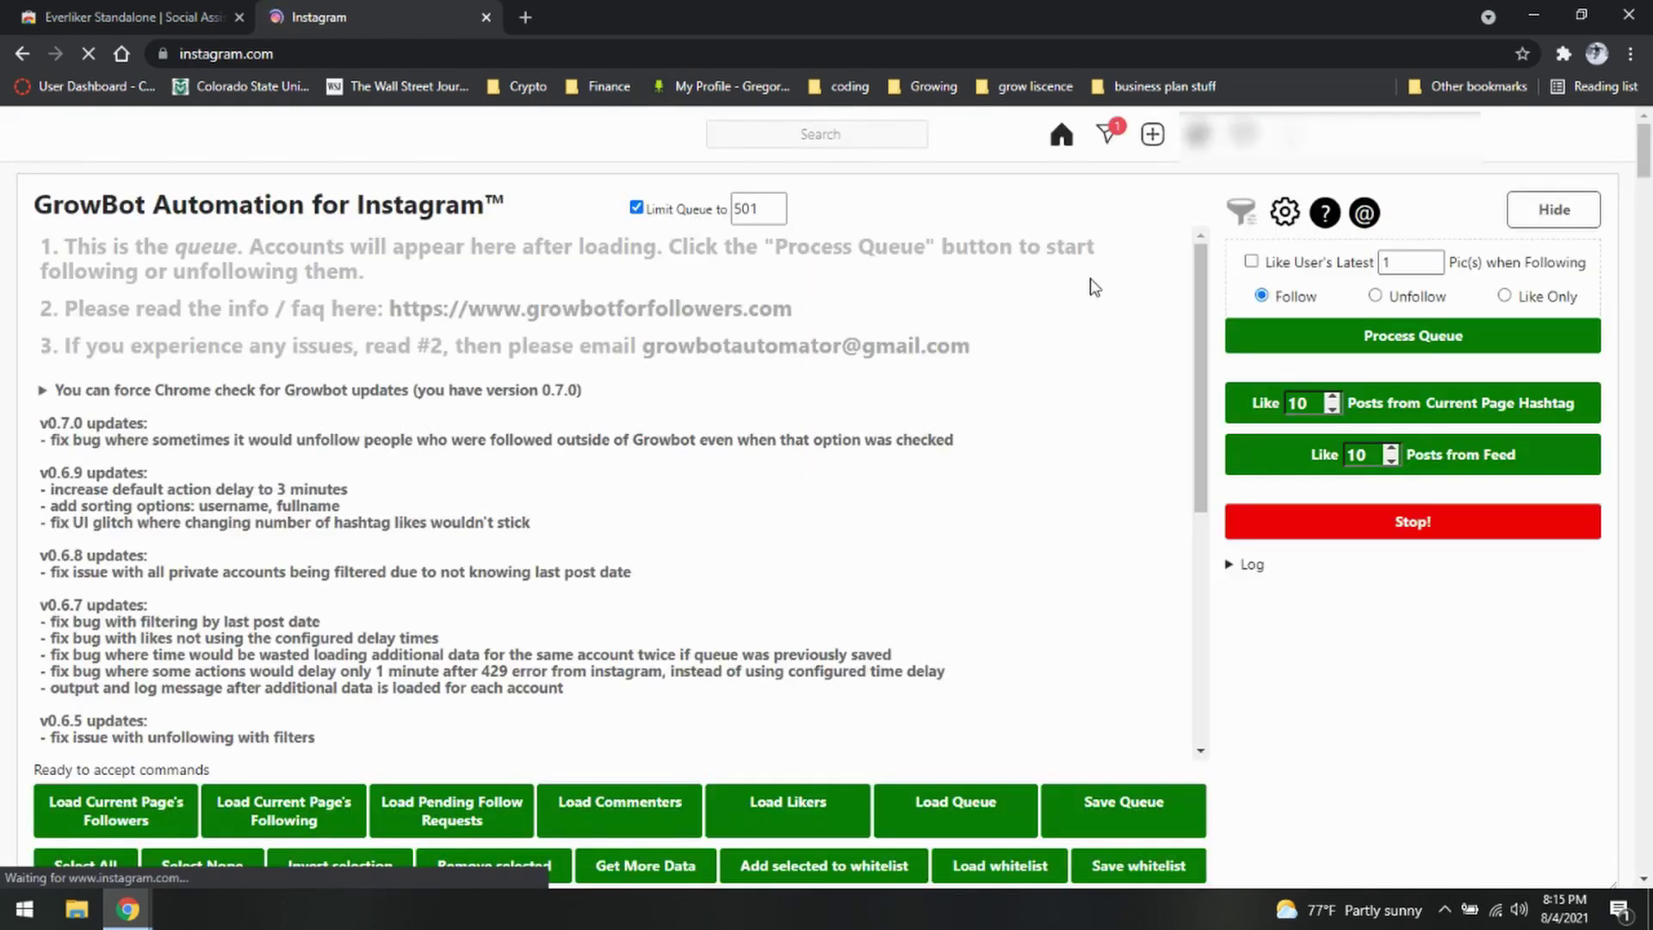
left_click(1569, 218)
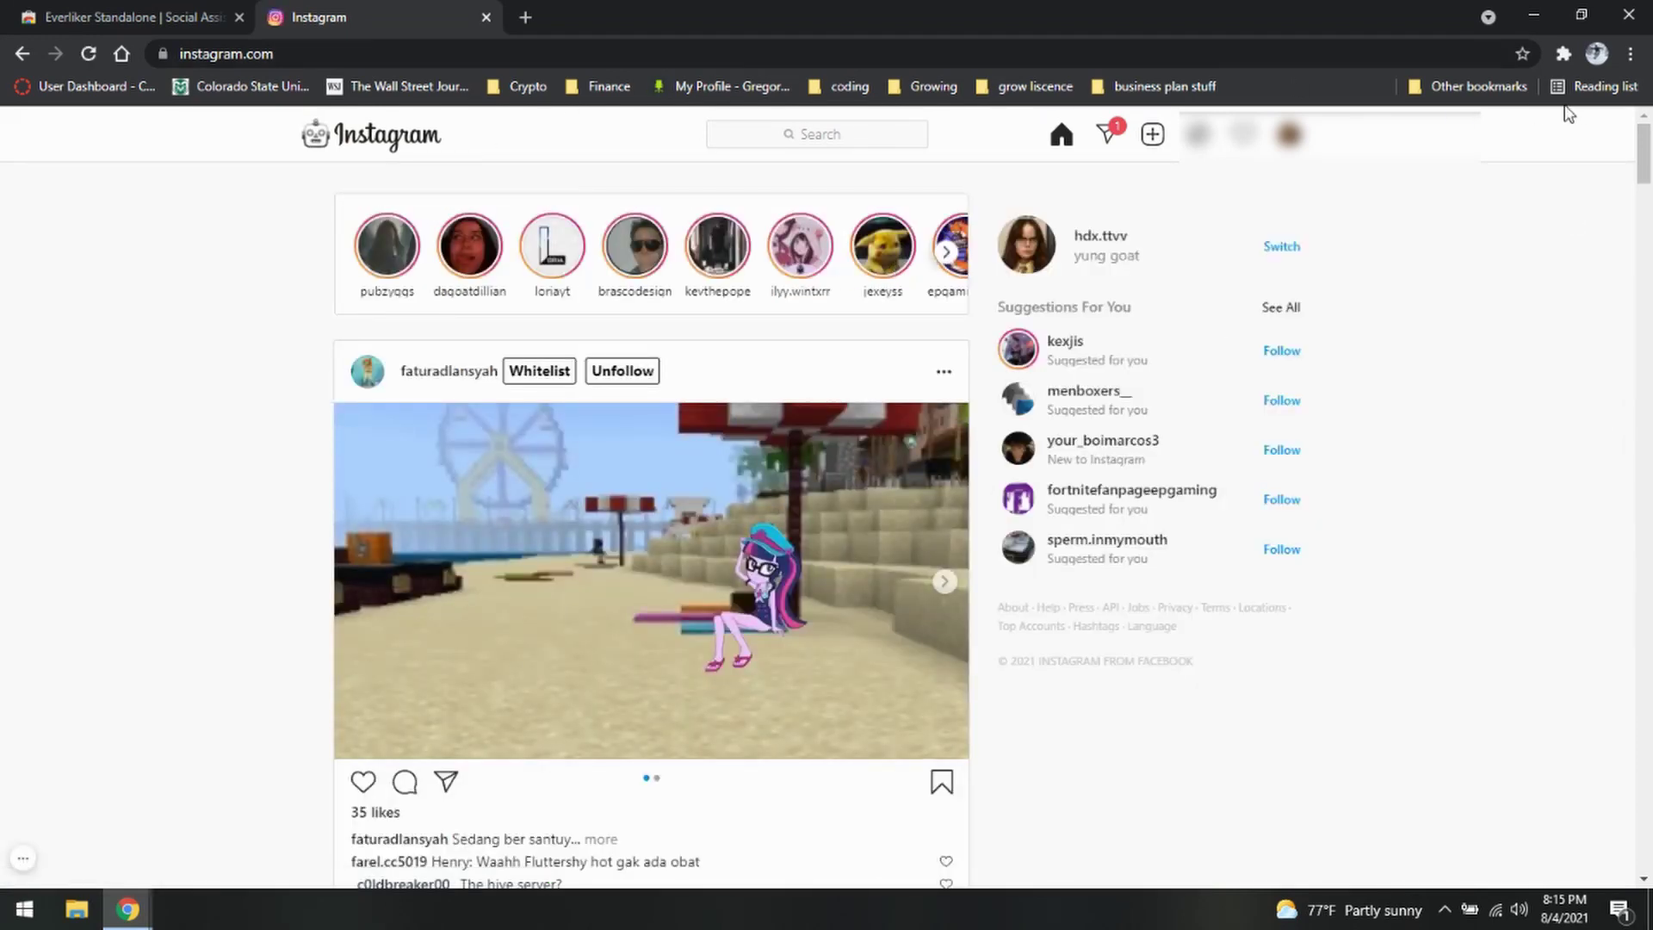
Open Everliker from the Extensions menu and enter fortnite as the tag to scan
left_click(1563, 54)
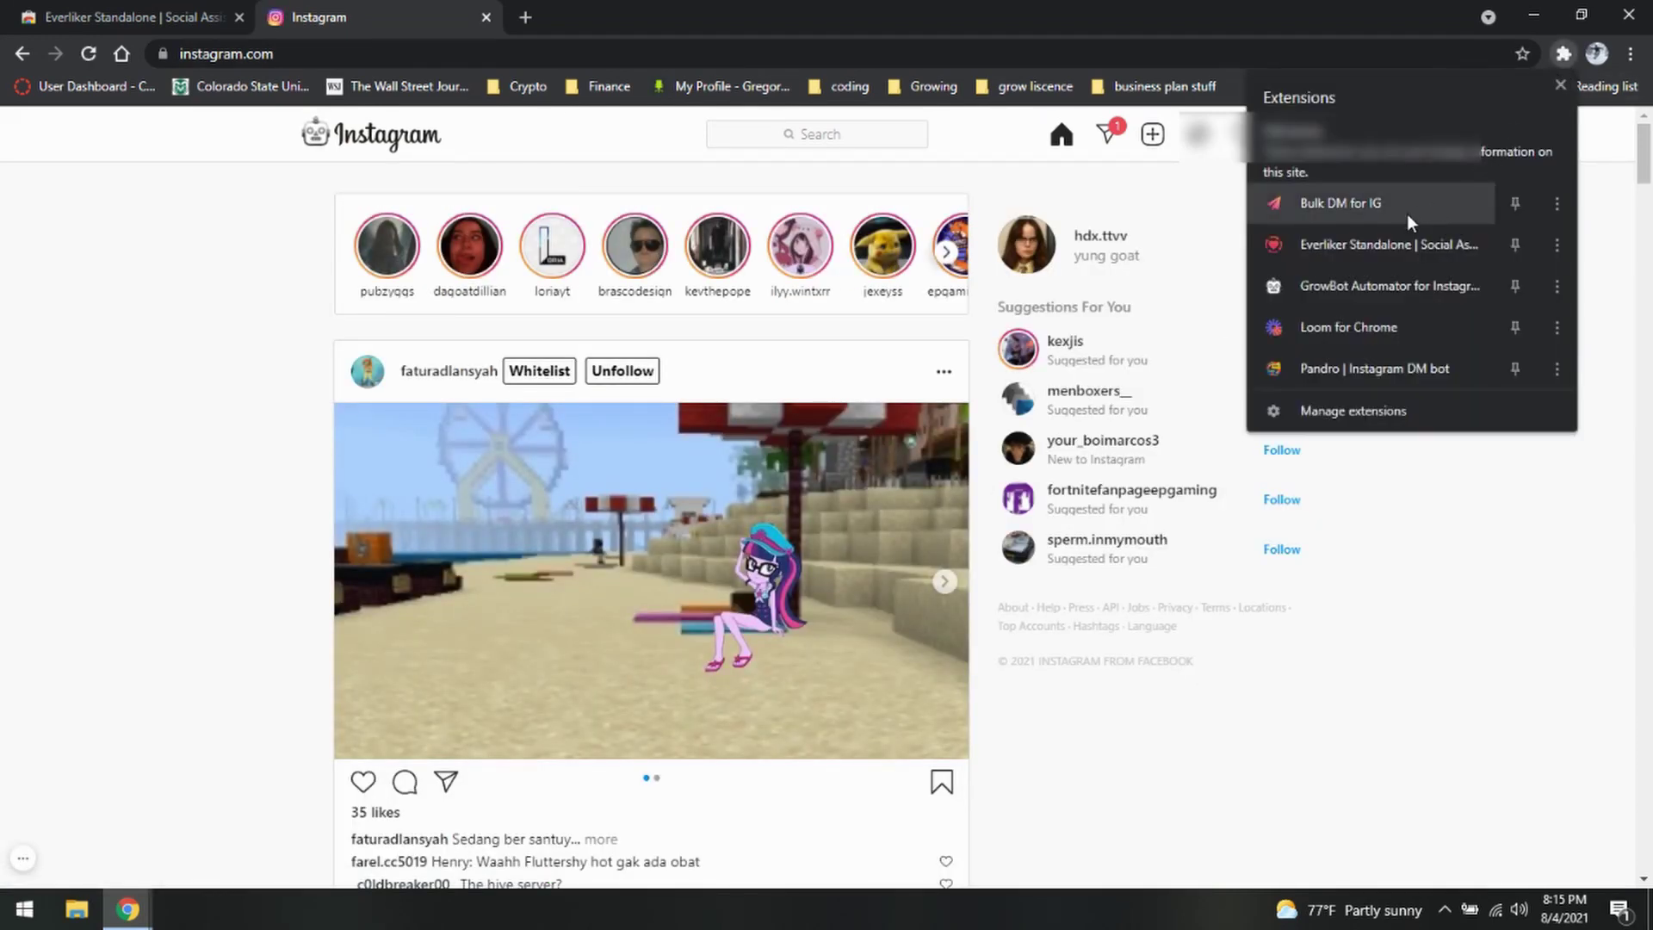
left_click(1387, 241)
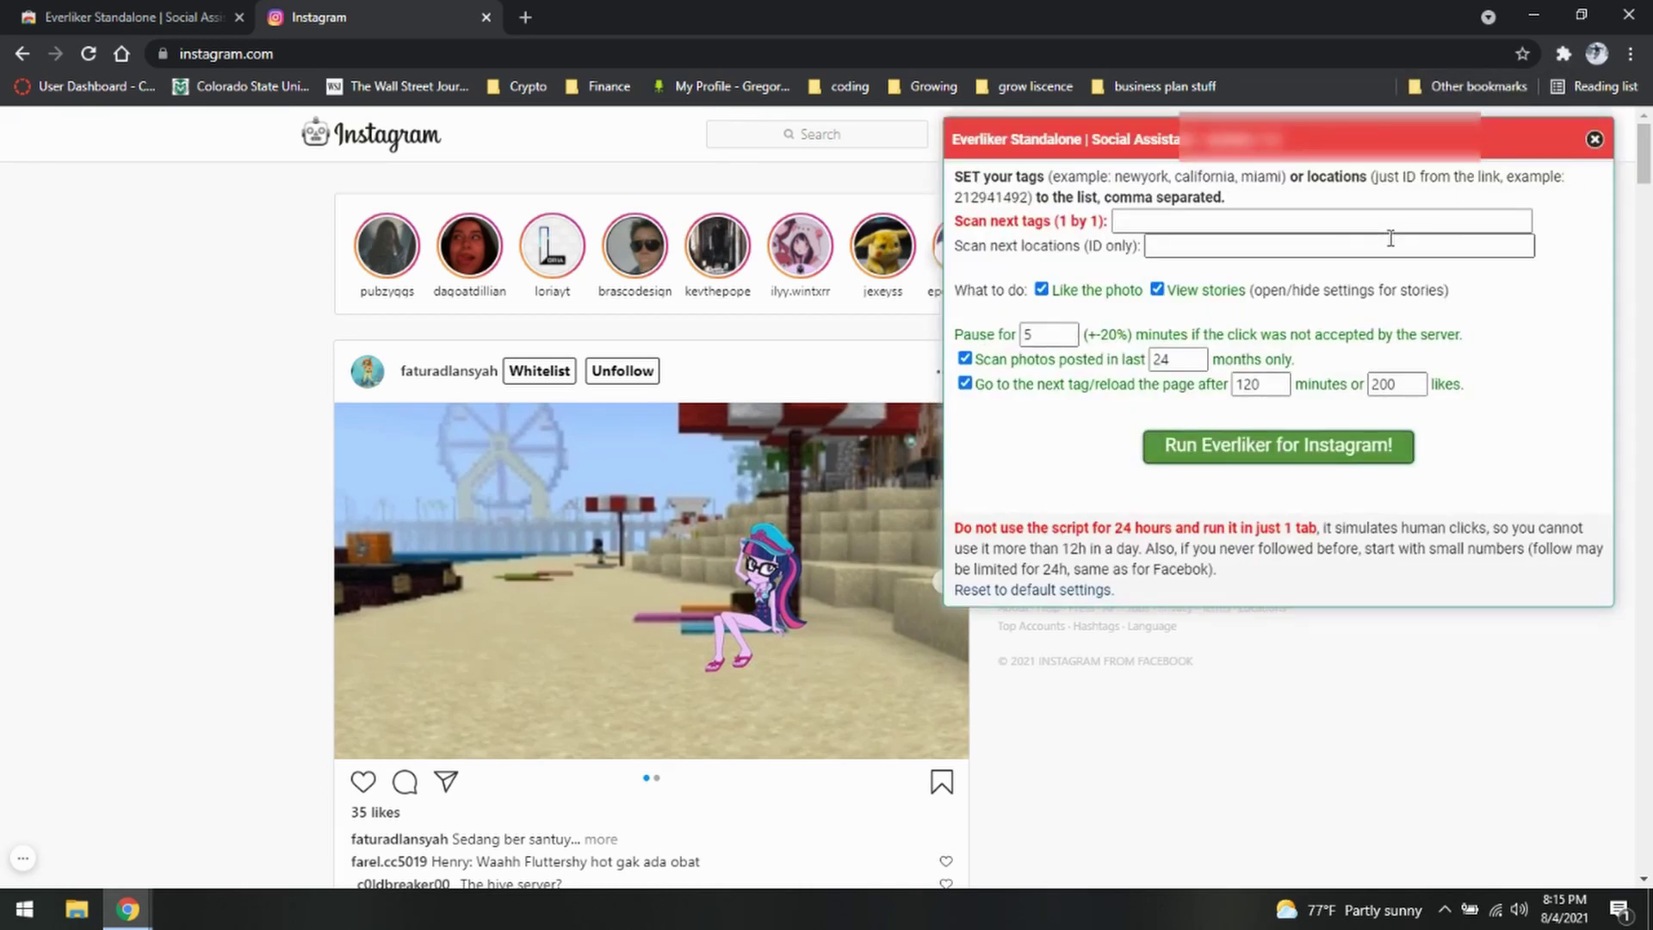
left_click(1331, 224)
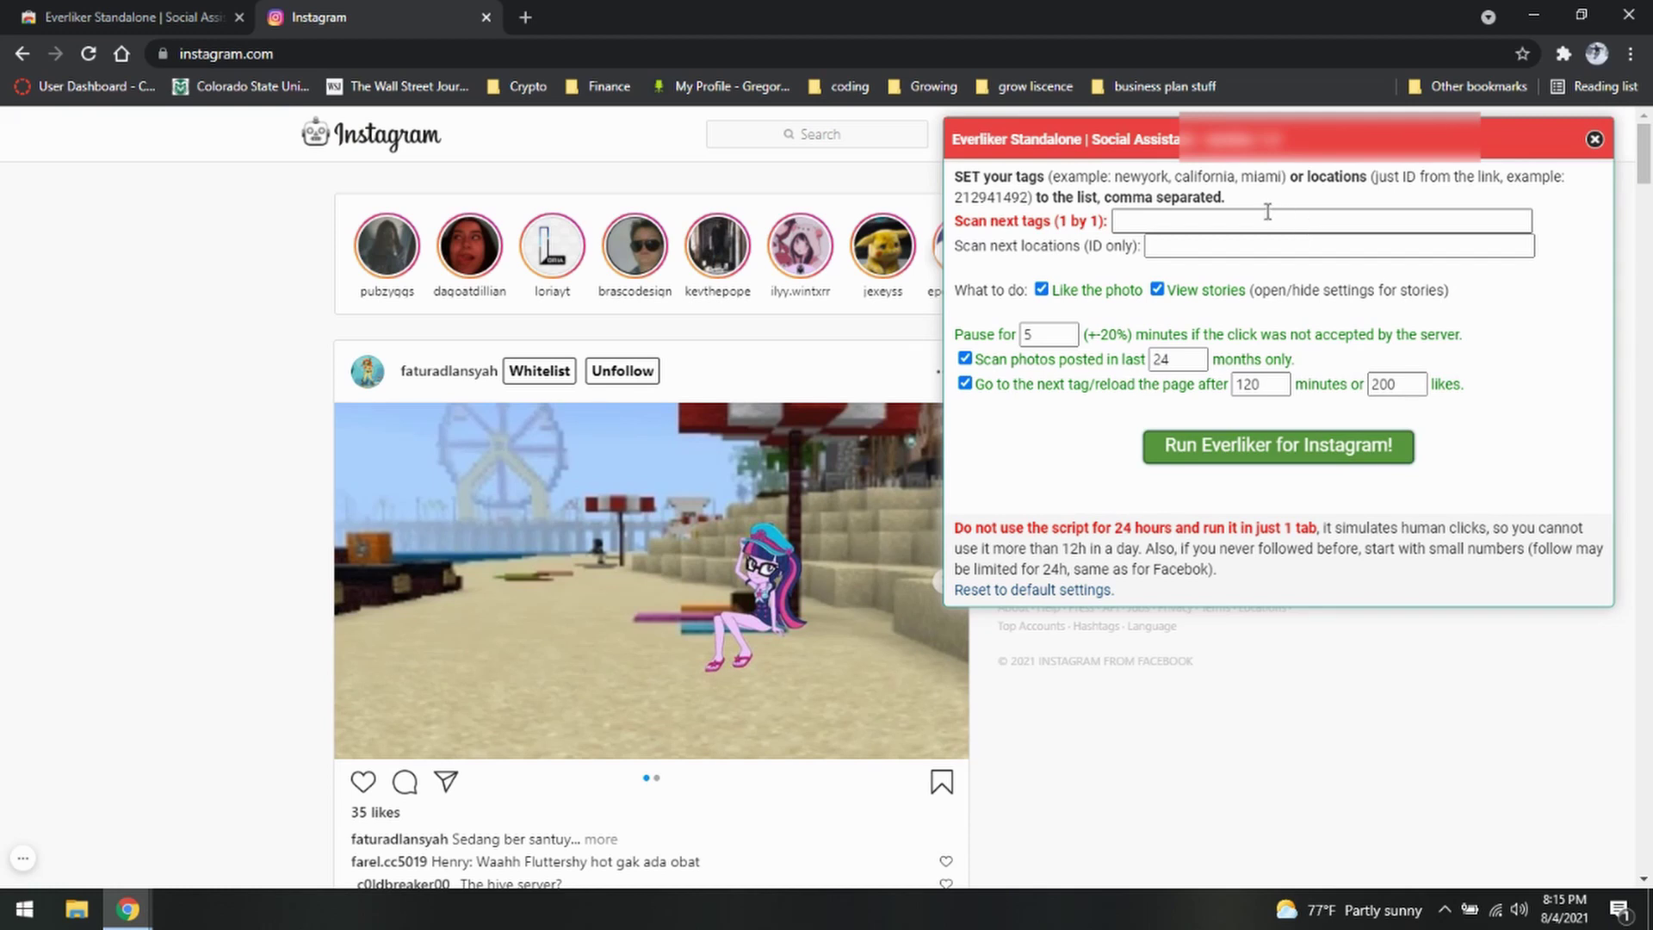
left_click(1222, 247)
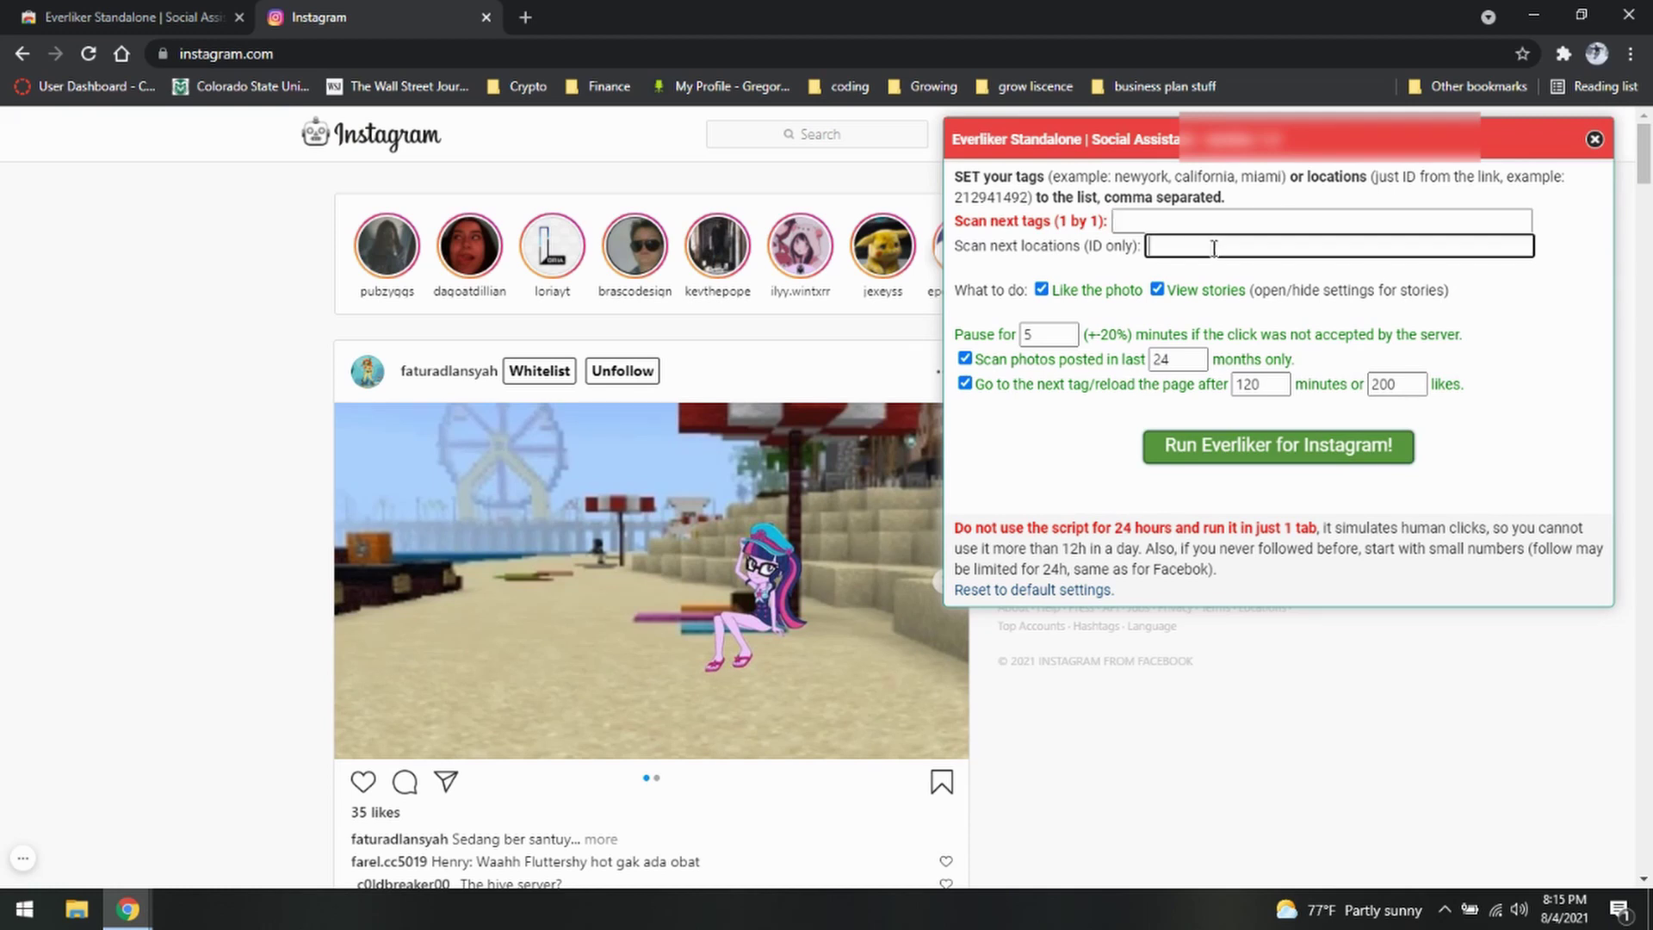
left_click(1170, 222)
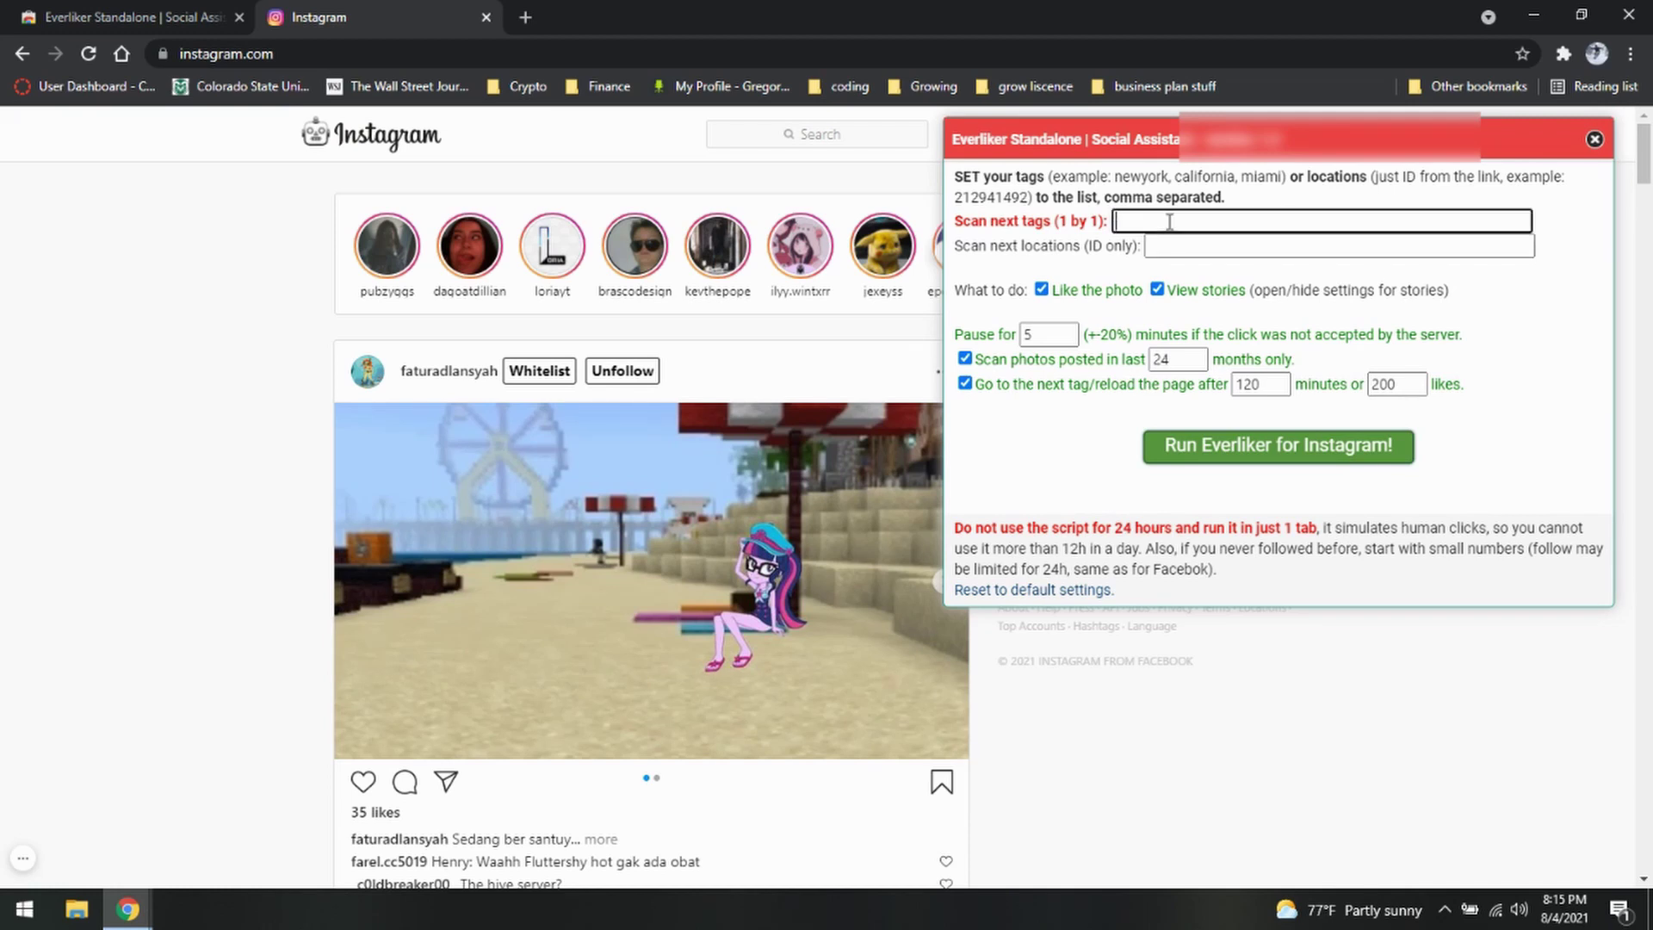
type("fortnite")
Turn off View stories, set the pause to 2 minutes and scan only 1 month
left_click(1158, 292)
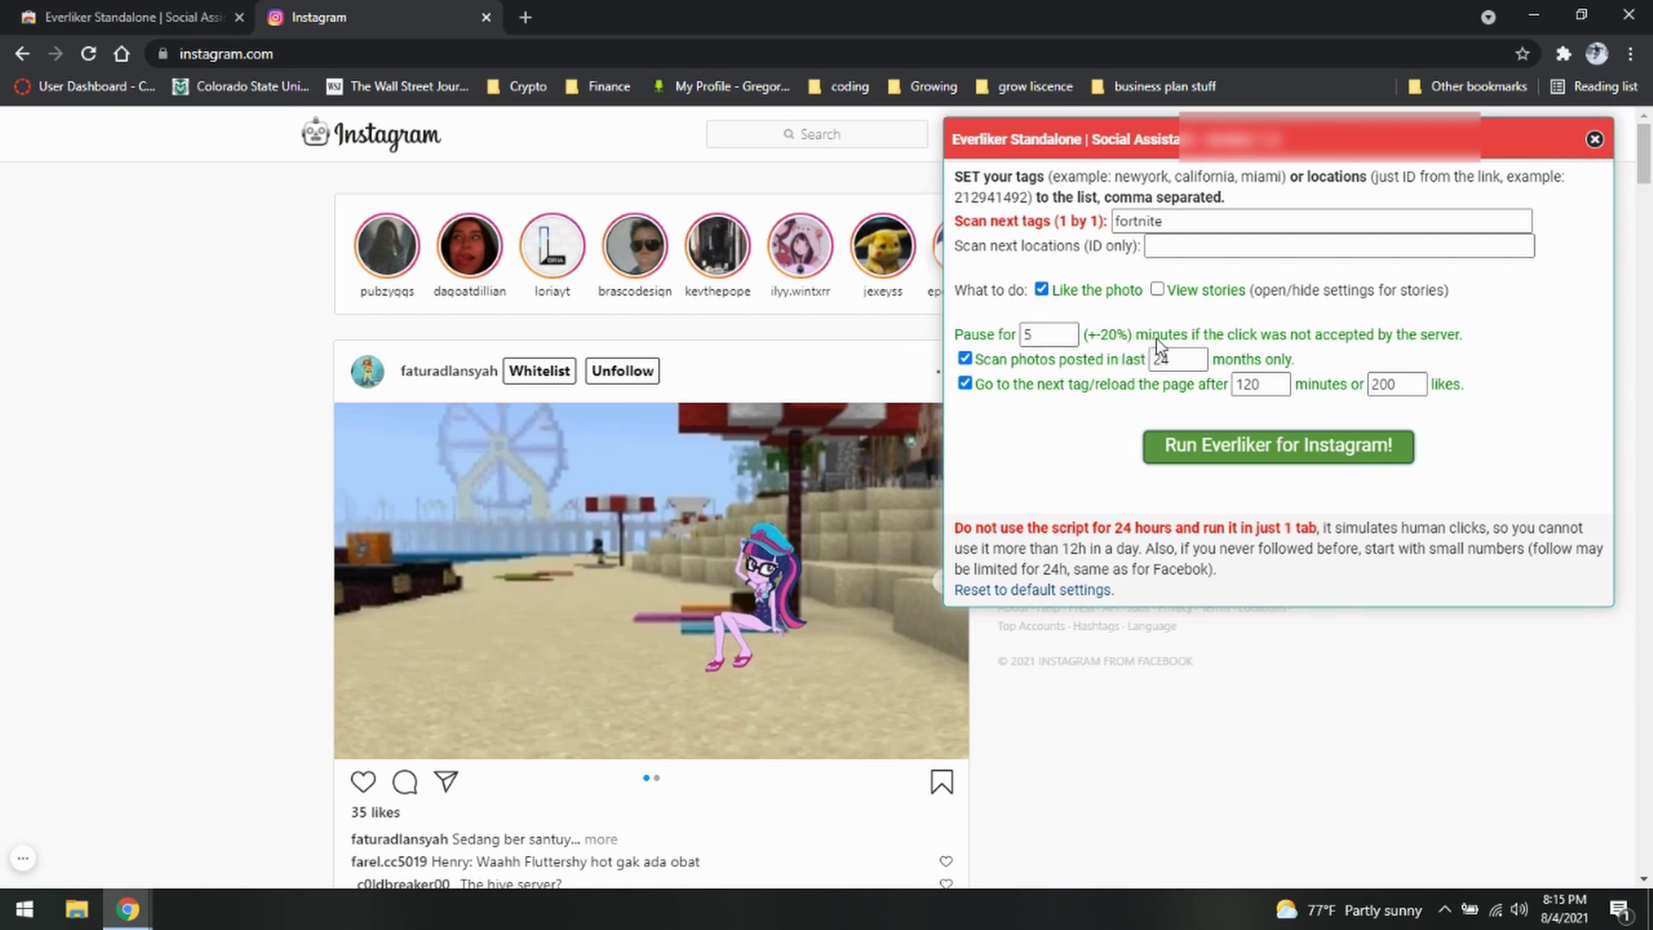
left_click(1068, 339)
left_click(1067, 339)
left_click(1068, 339)
left_click(1134, 317)
left_click(1199, 364)
left_click(1199, 364)
left_click(1198, 364)
left_click(1198, 364)
key("BackSpace")
Start the Everliker run and hide the GrowBot panel on the #fortnite page
left_click(1231, 447)
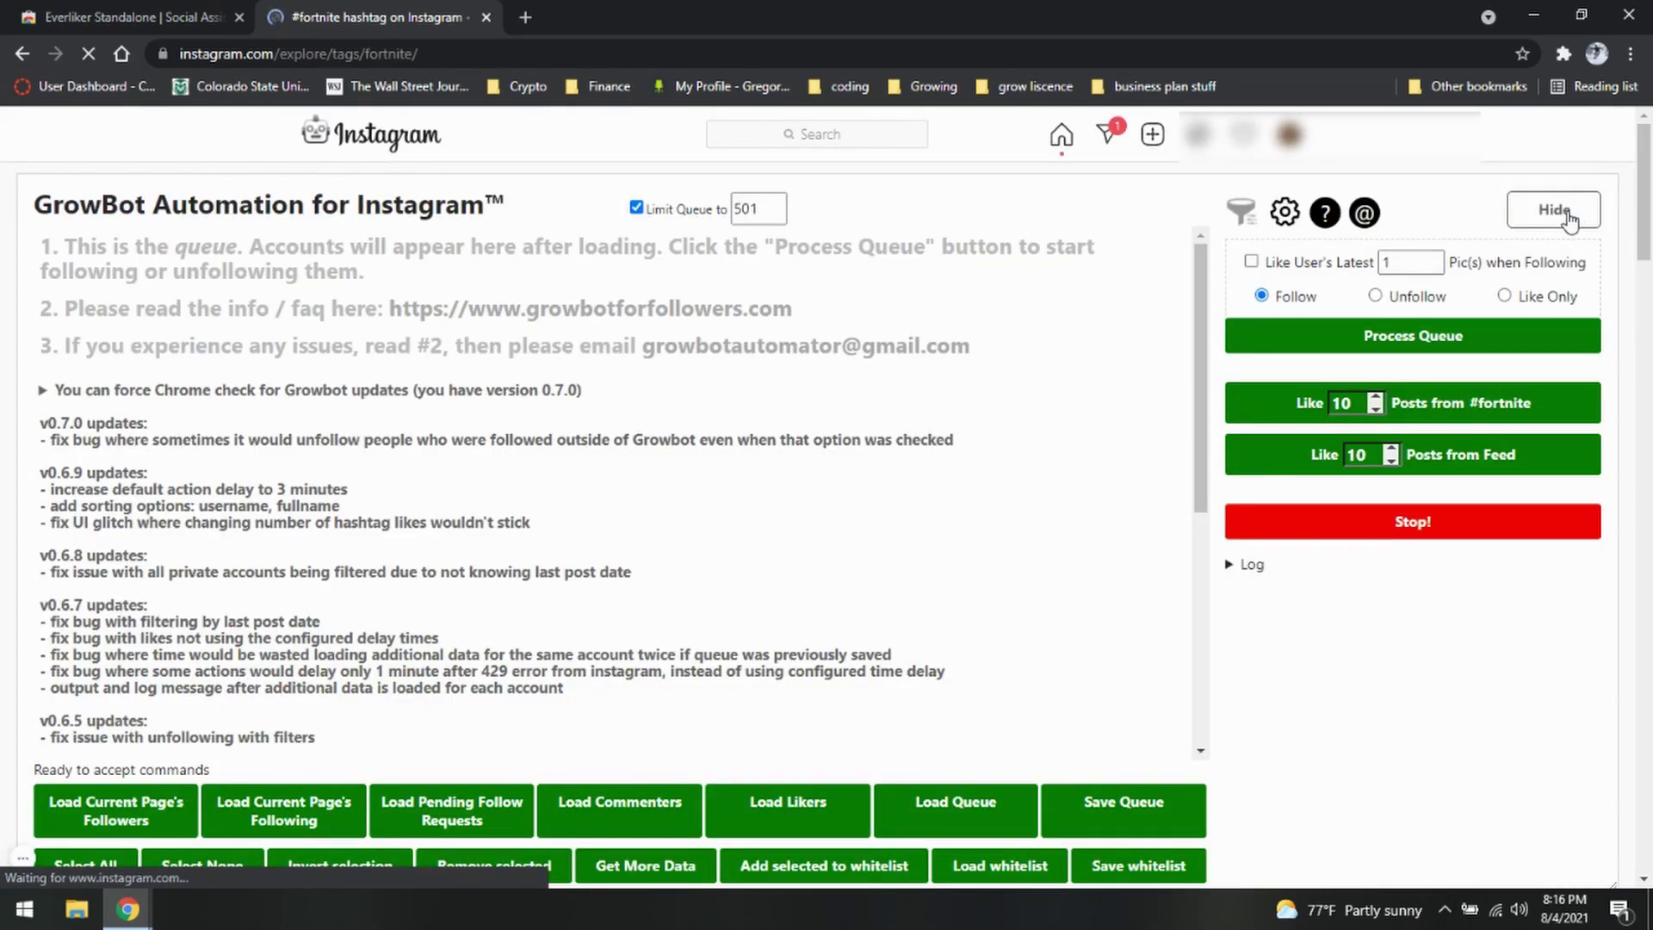
left_click(1560, 213)
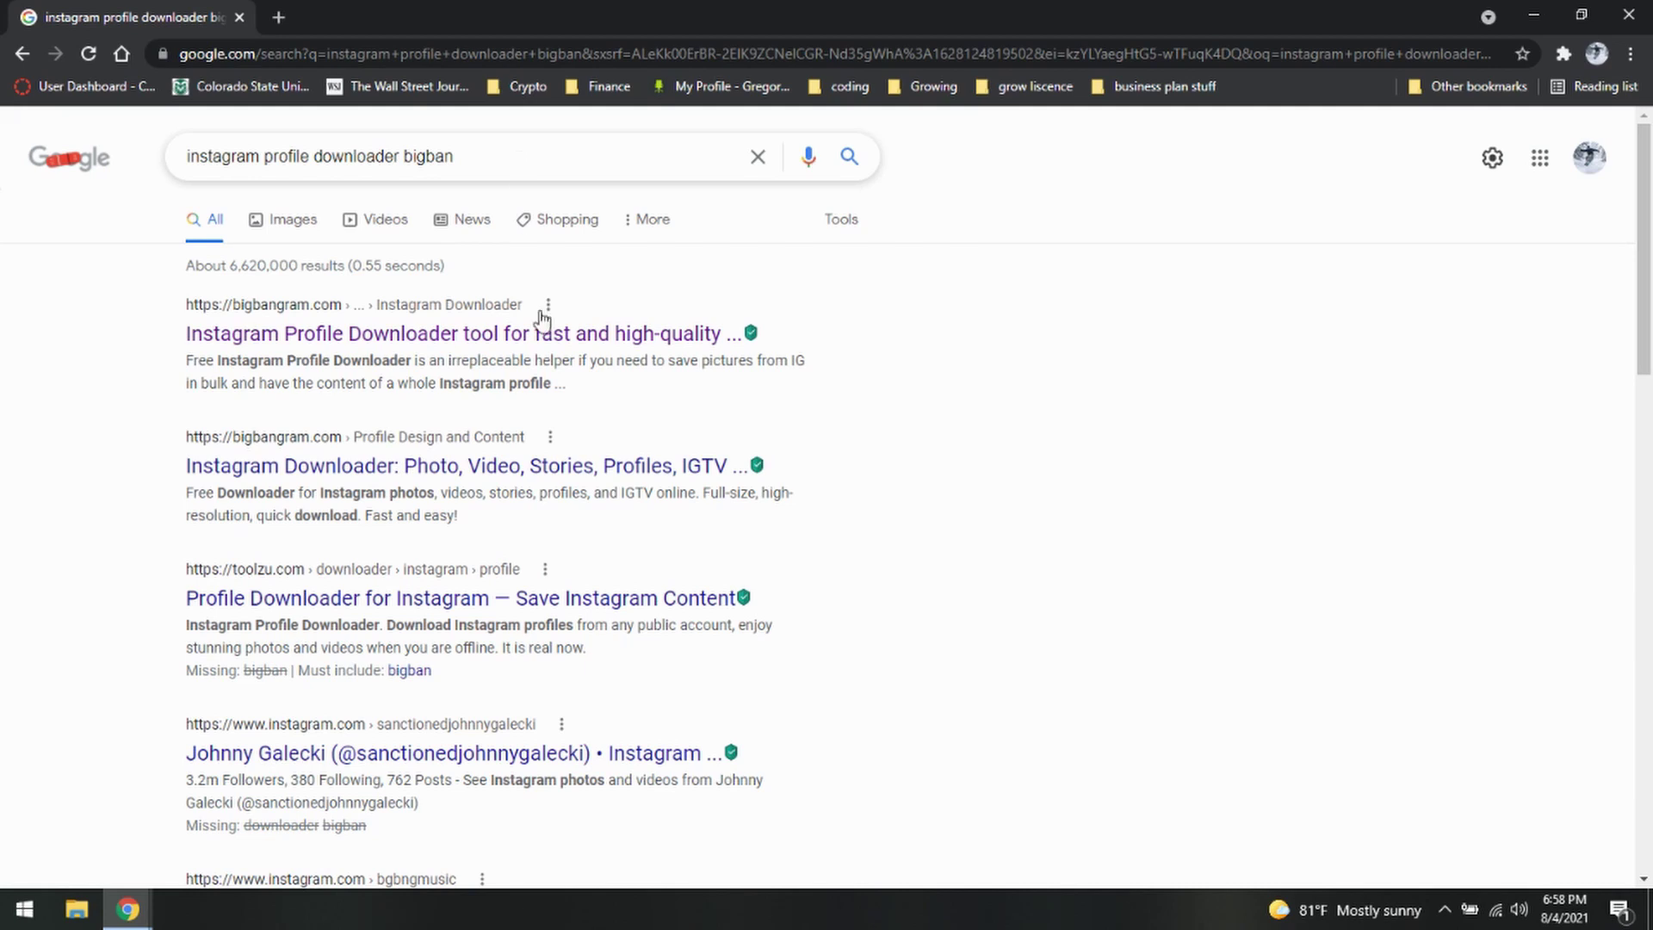
left_click(417, 341)
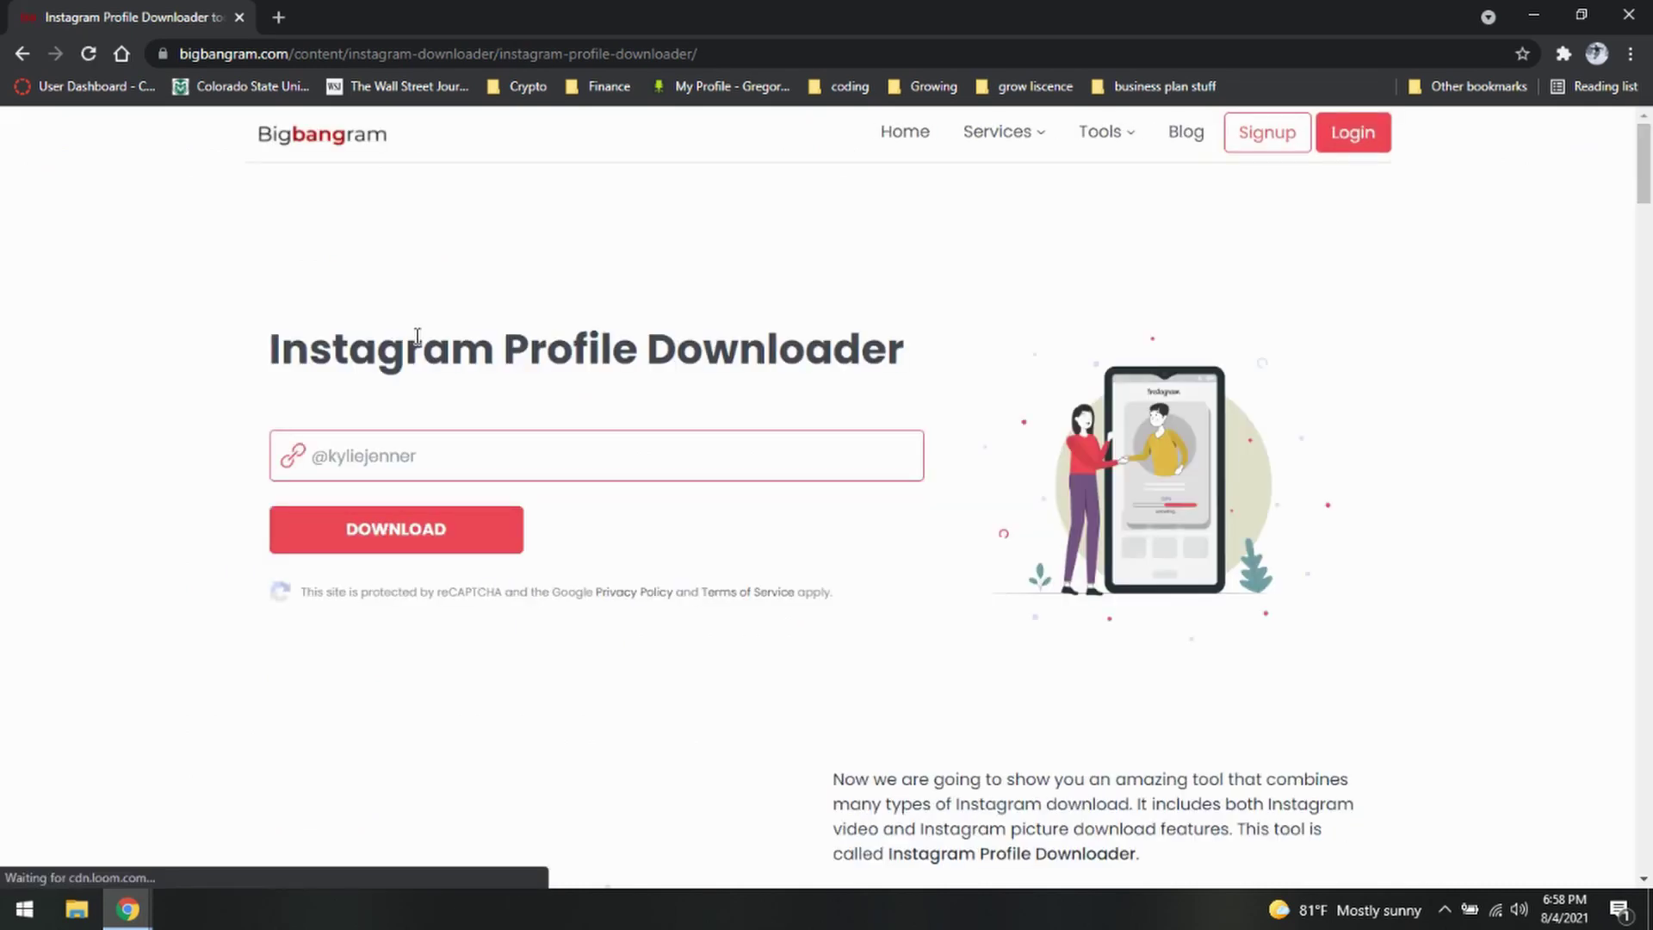
left_click(507, 445)
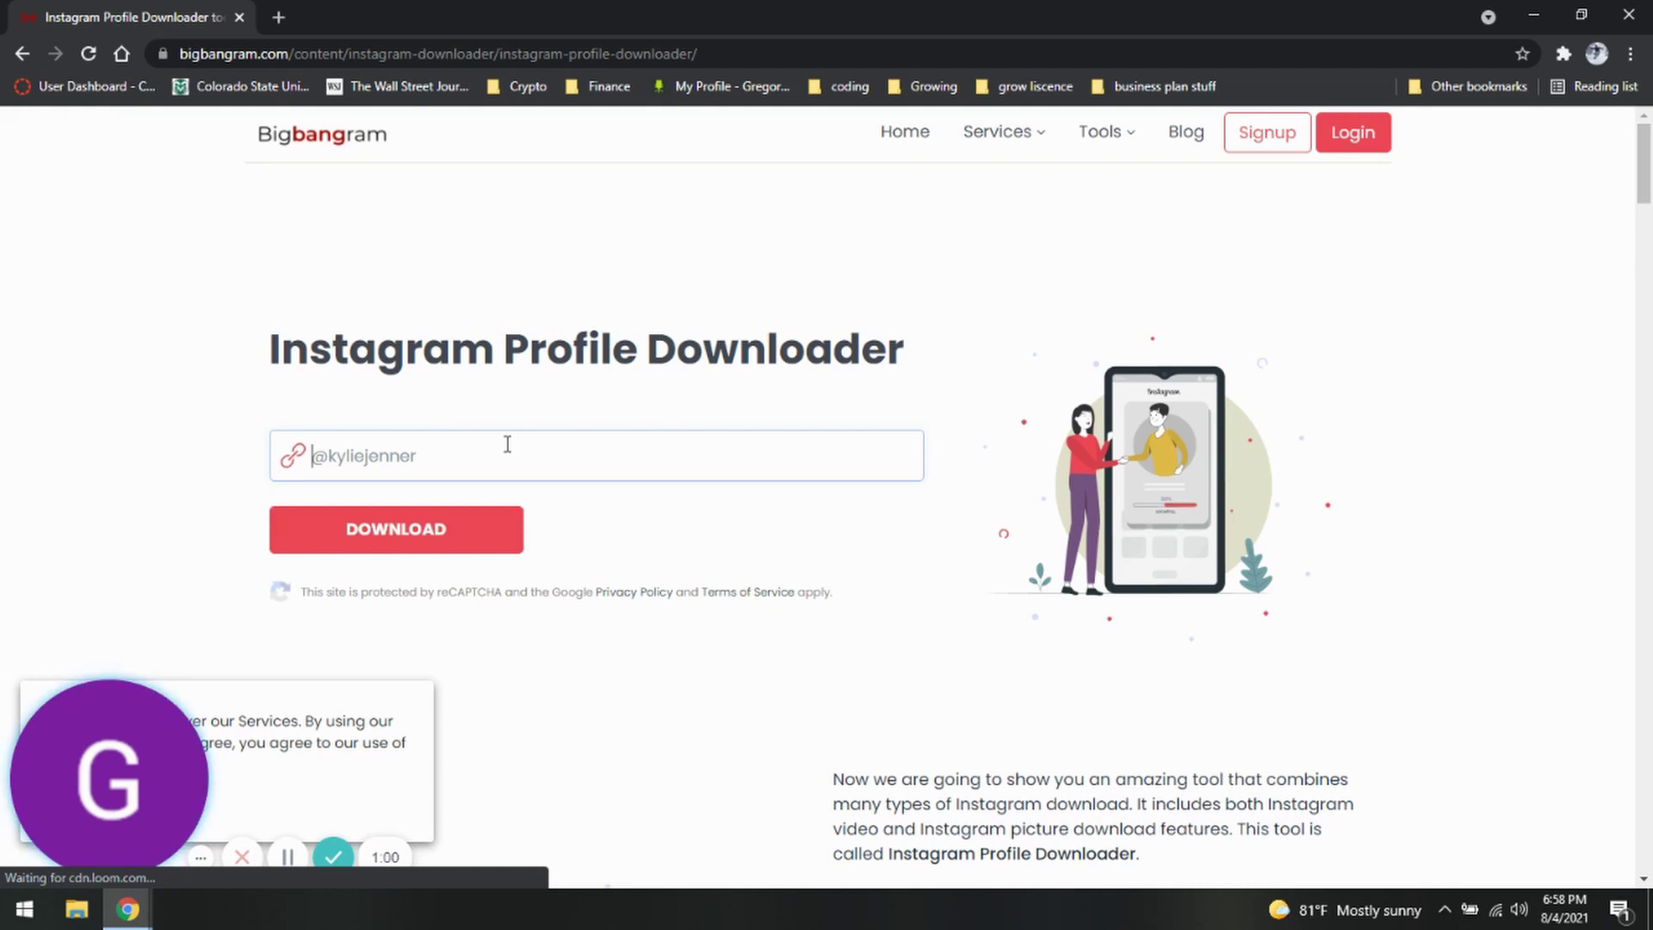
type("@yunggoat")
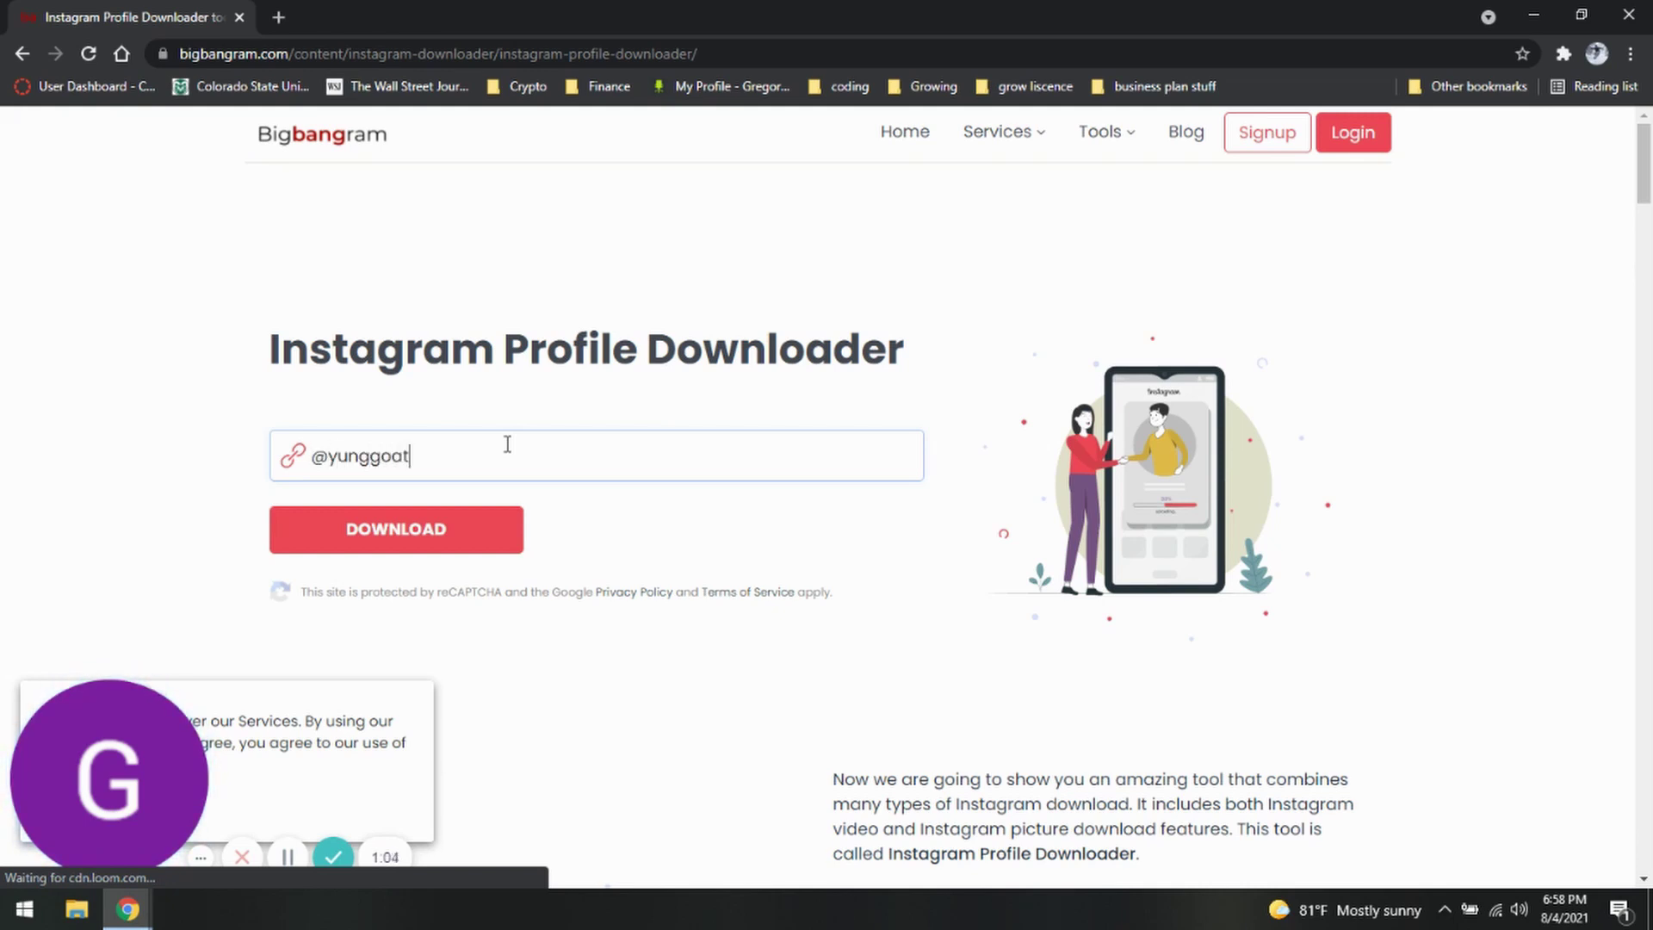
type("_92")
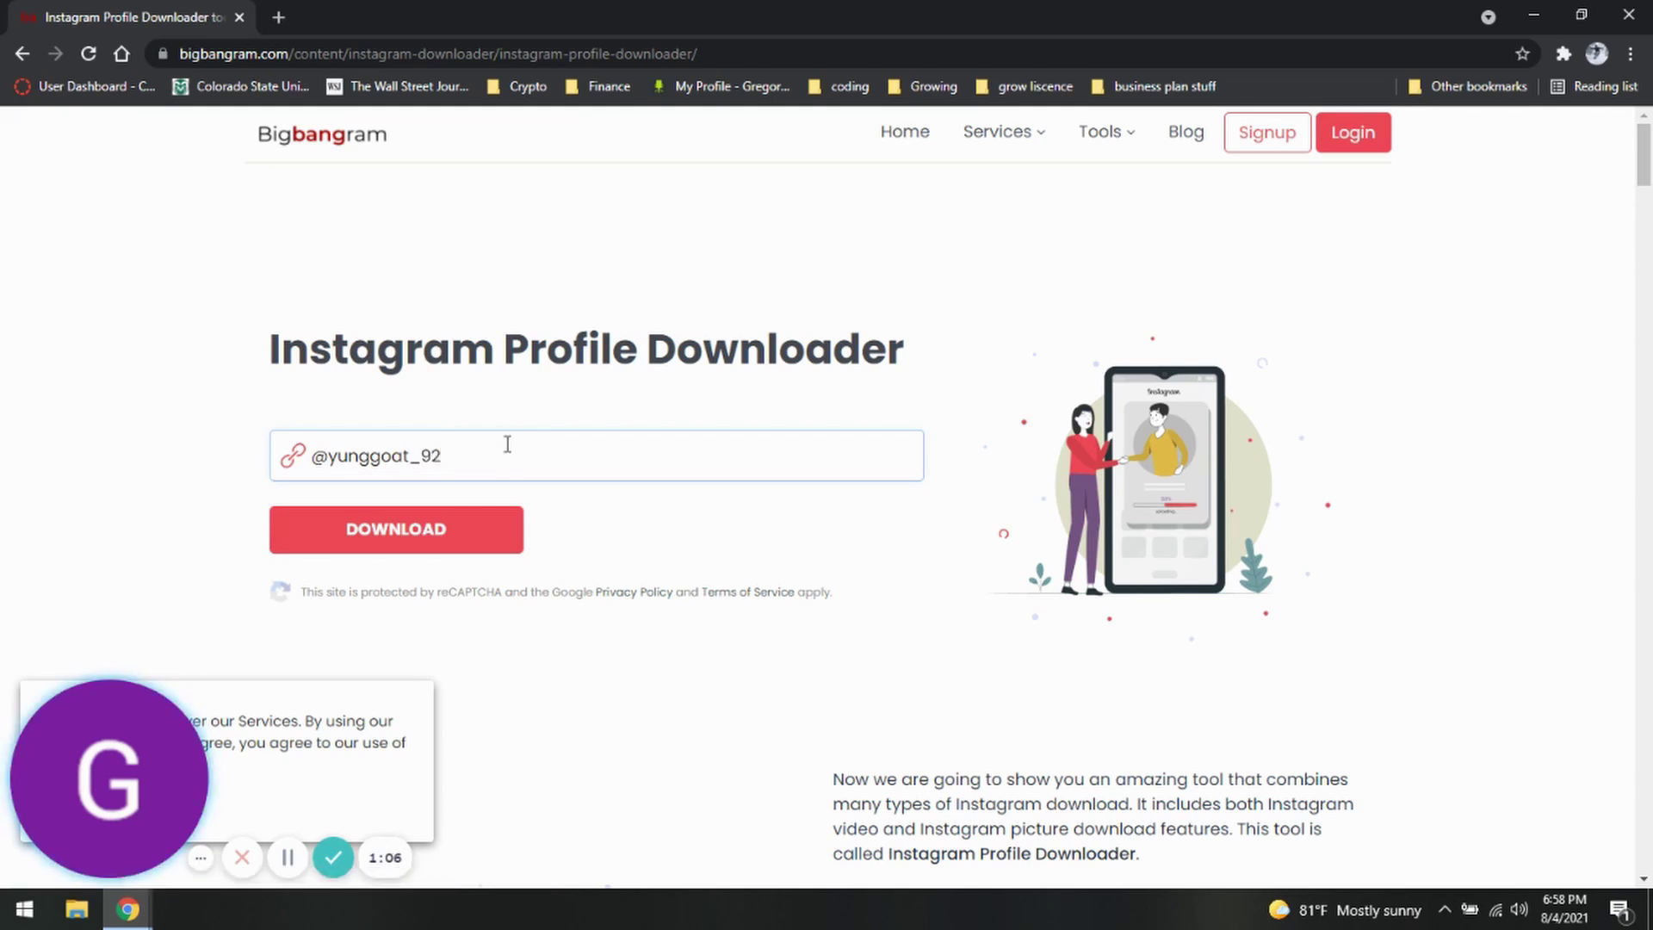
left_click(392, 542)
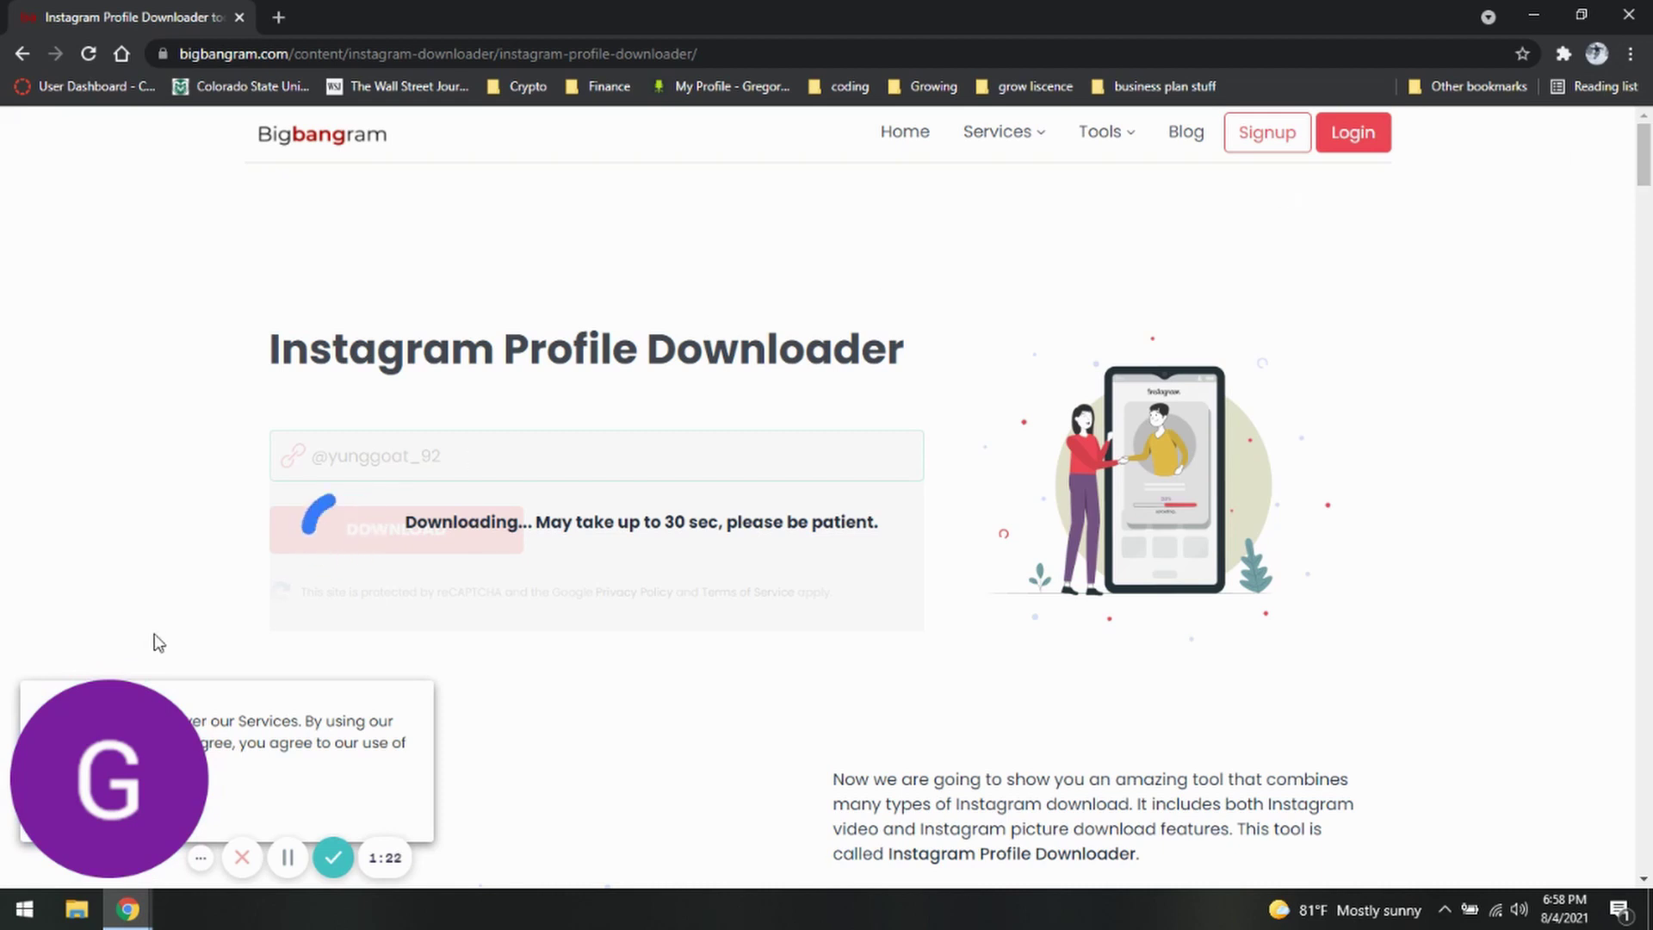
Scroll down to the fetched profile's Photos & videos grid
scroll(342, 698, "down", 4)
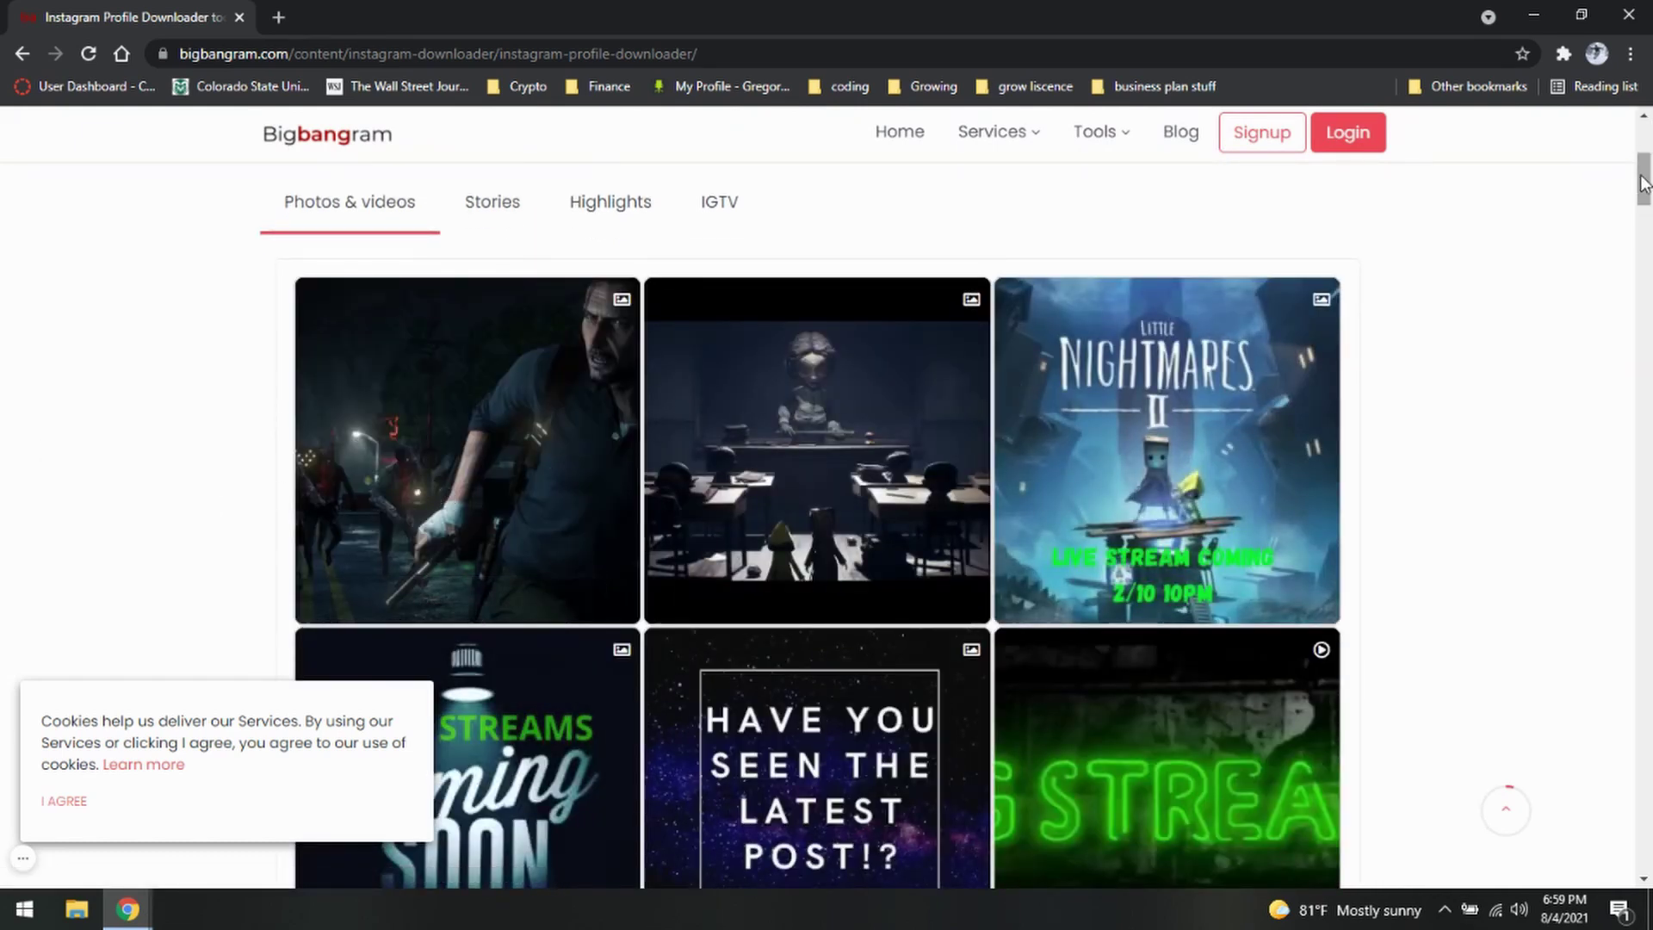
mouse_move(1643, 184)
left_mouse_down()
mouse_move(1634, 262)
mouse_move(1634, 166)
left_mouse_up()
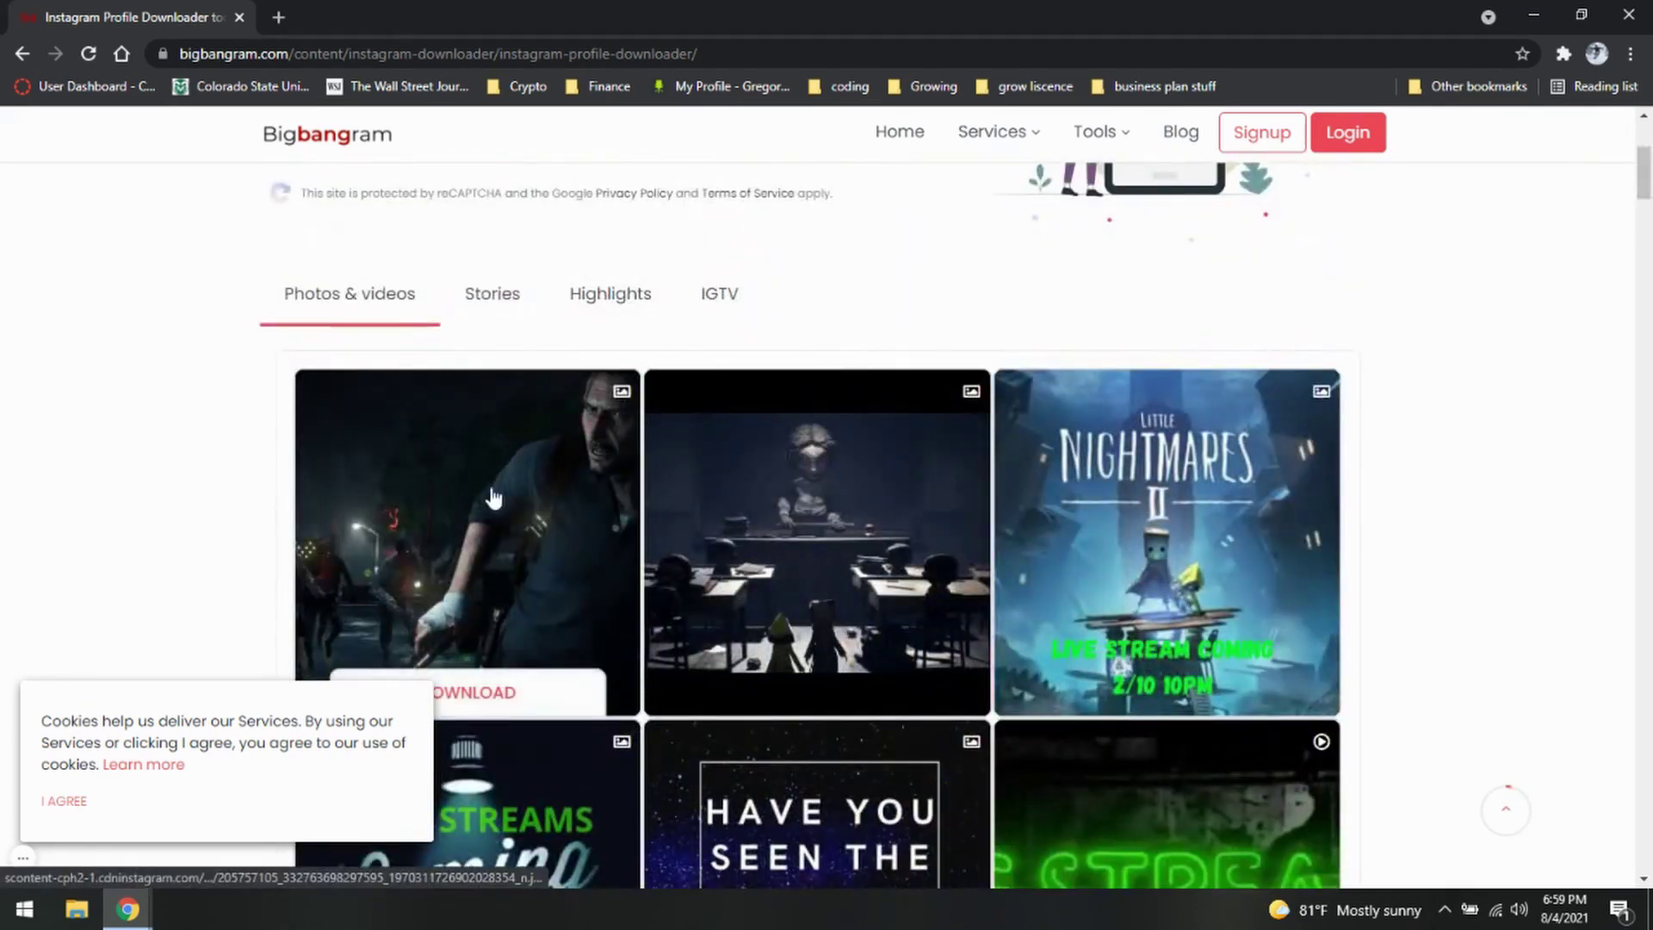
Download the first photo in the grid, dismiss the ad, and open the downloaded file
mouse_move(839, 693)
left_click(833, 711)
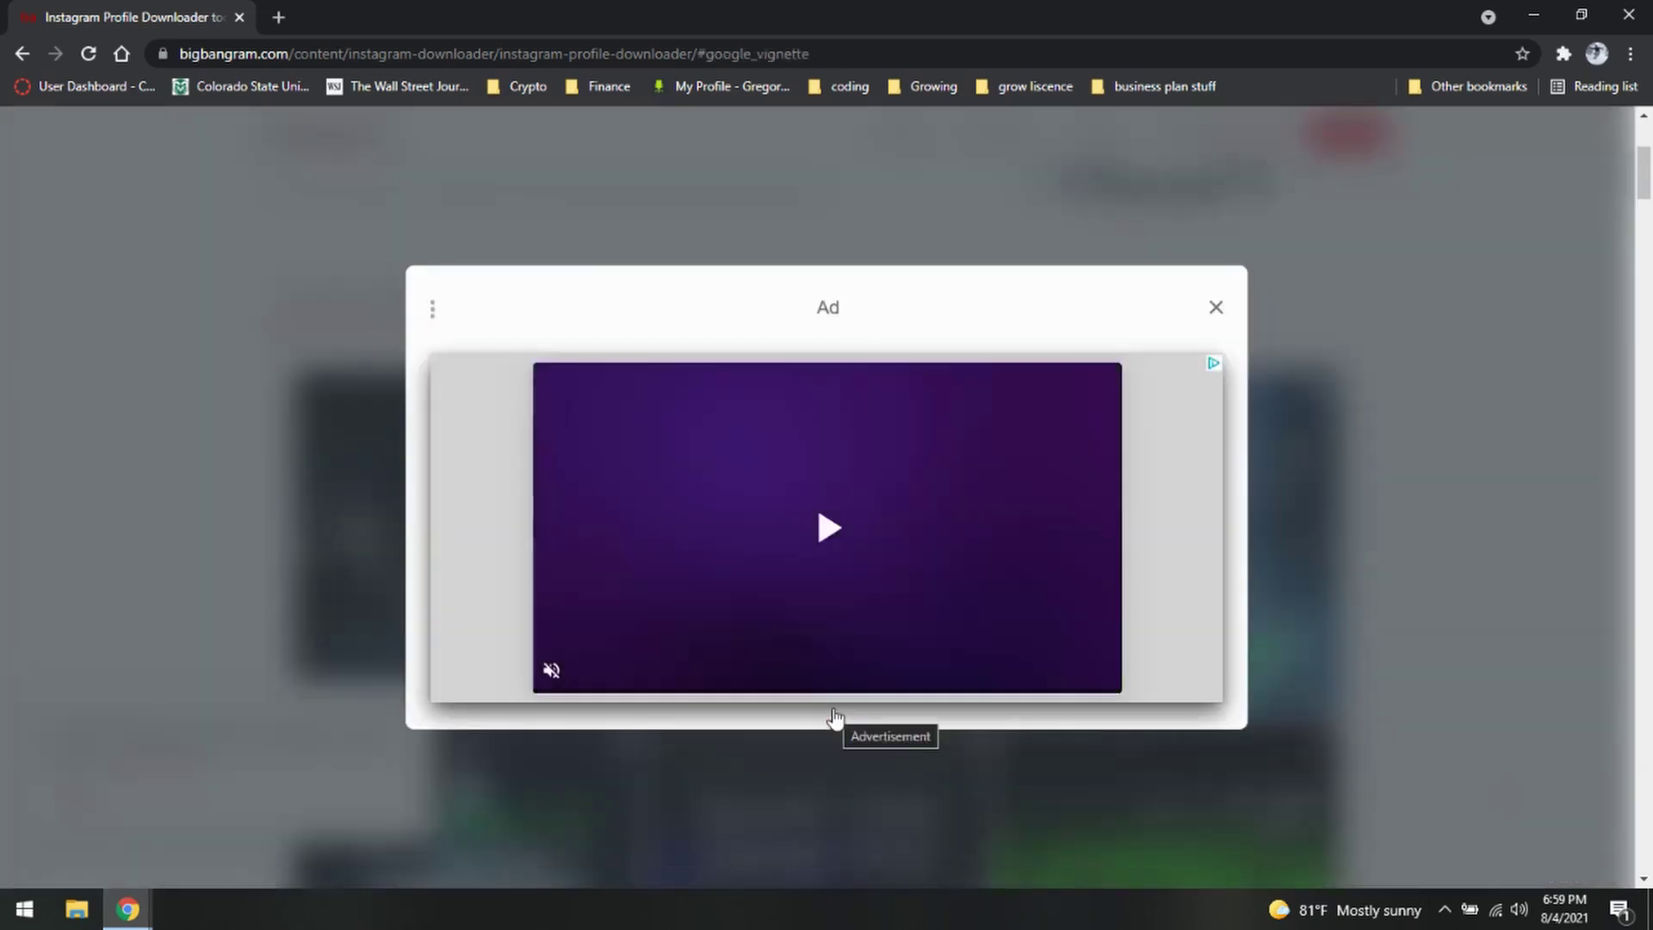
left_click(1216, 312)
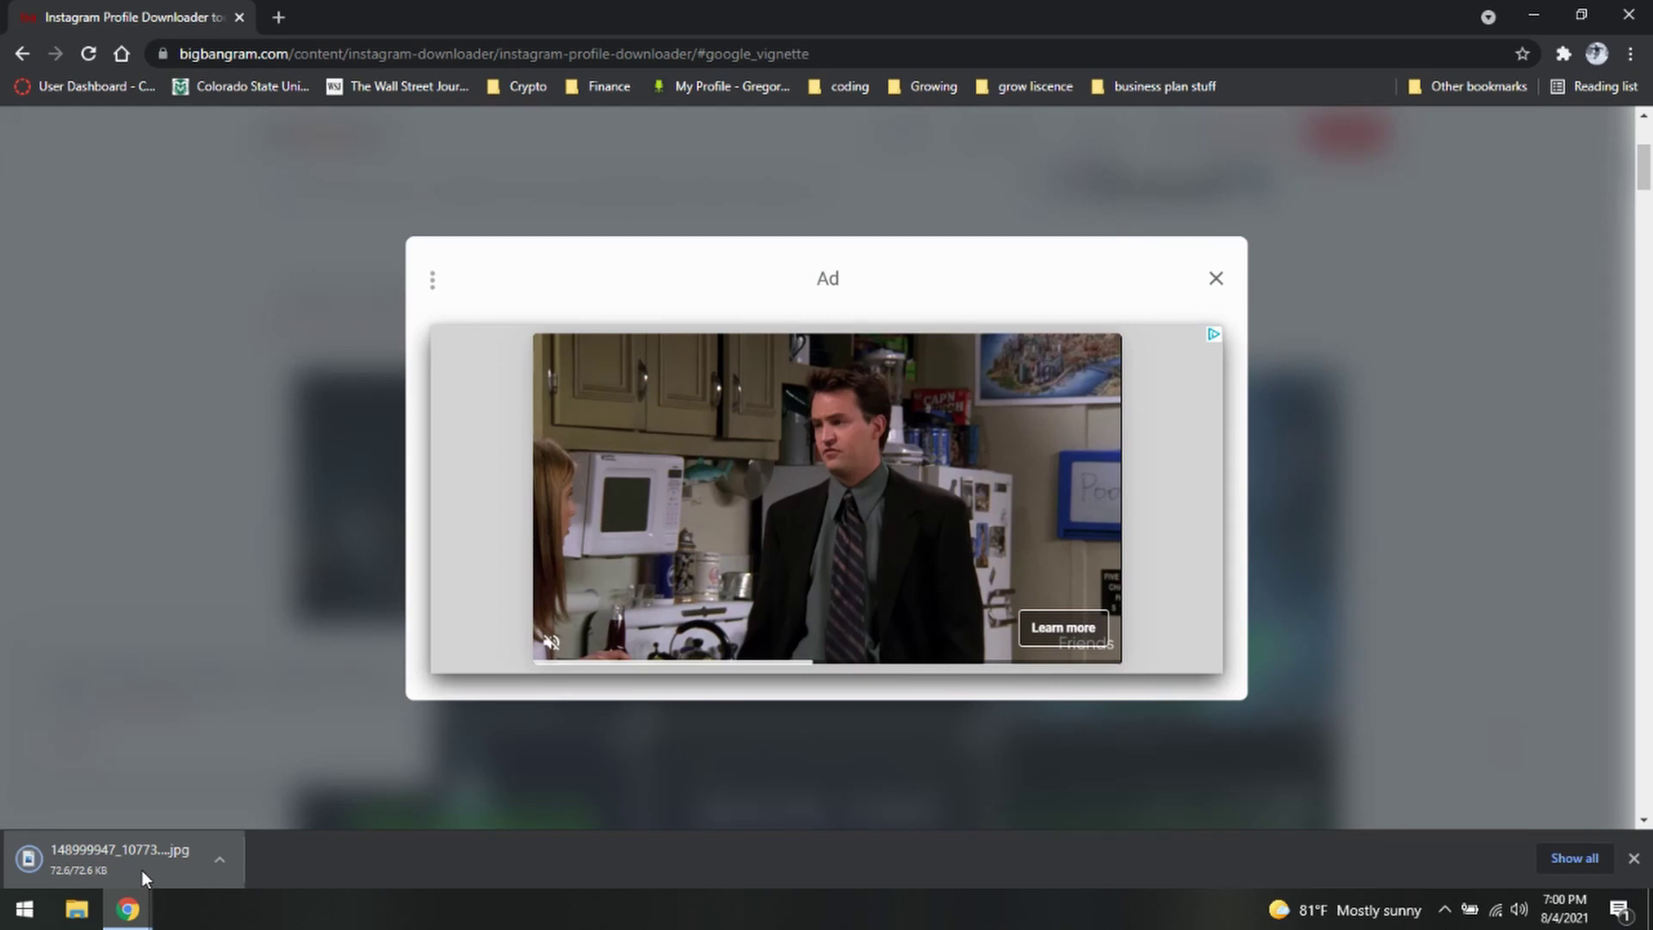
left_click(141, 869)
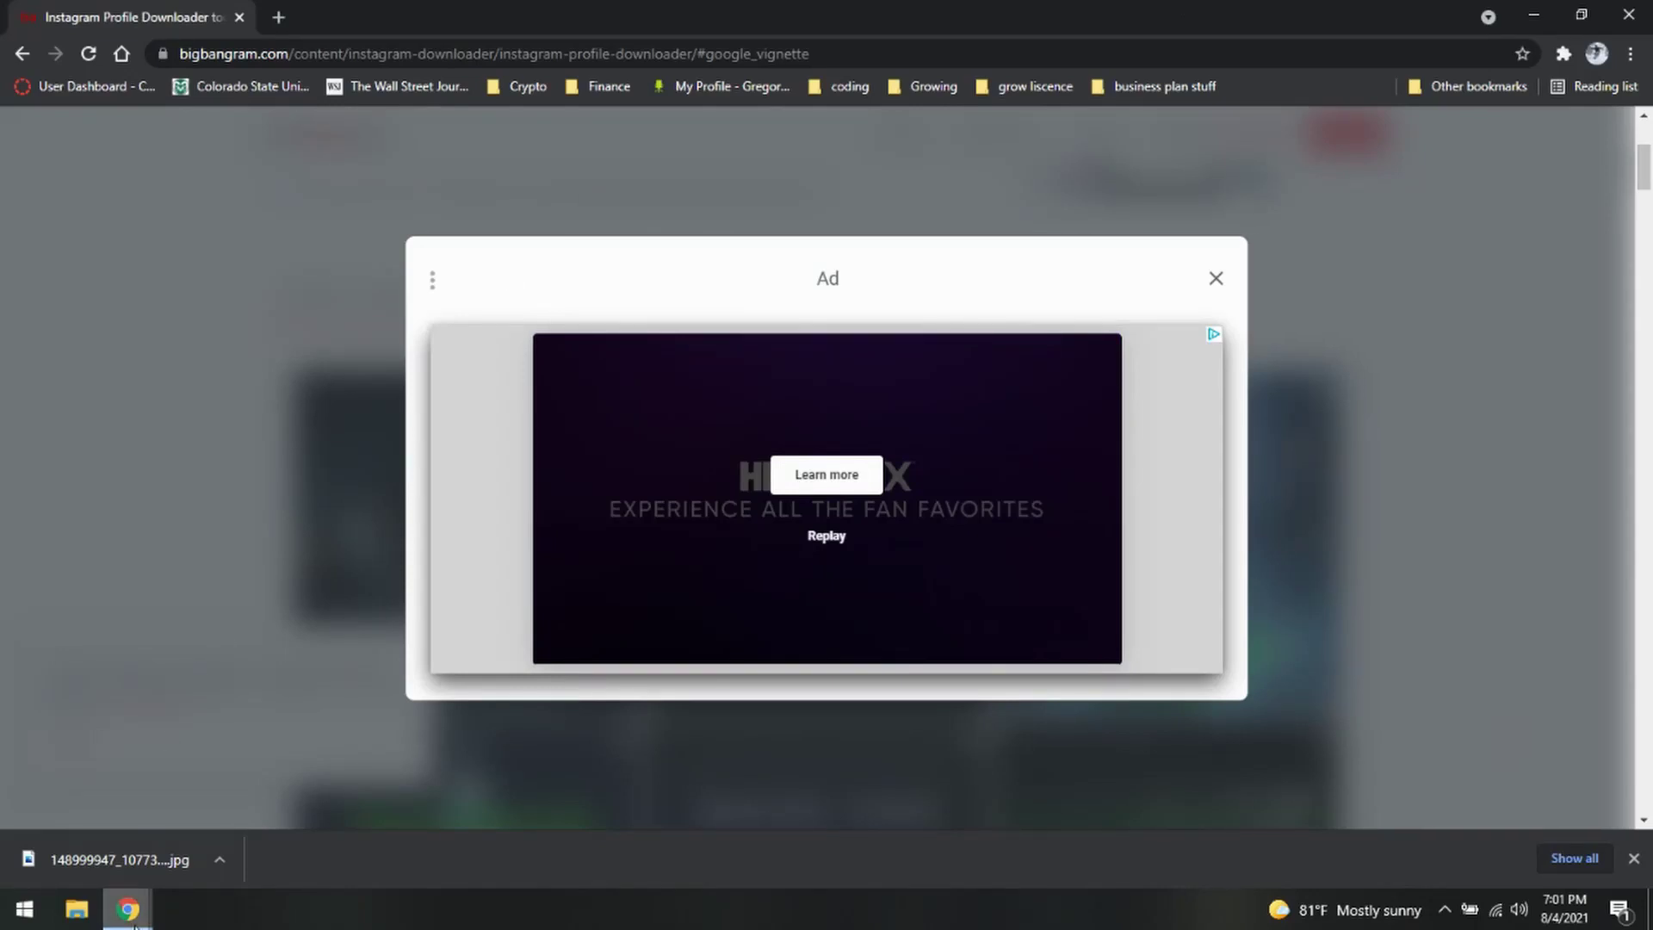
mouse_move(129, 913)
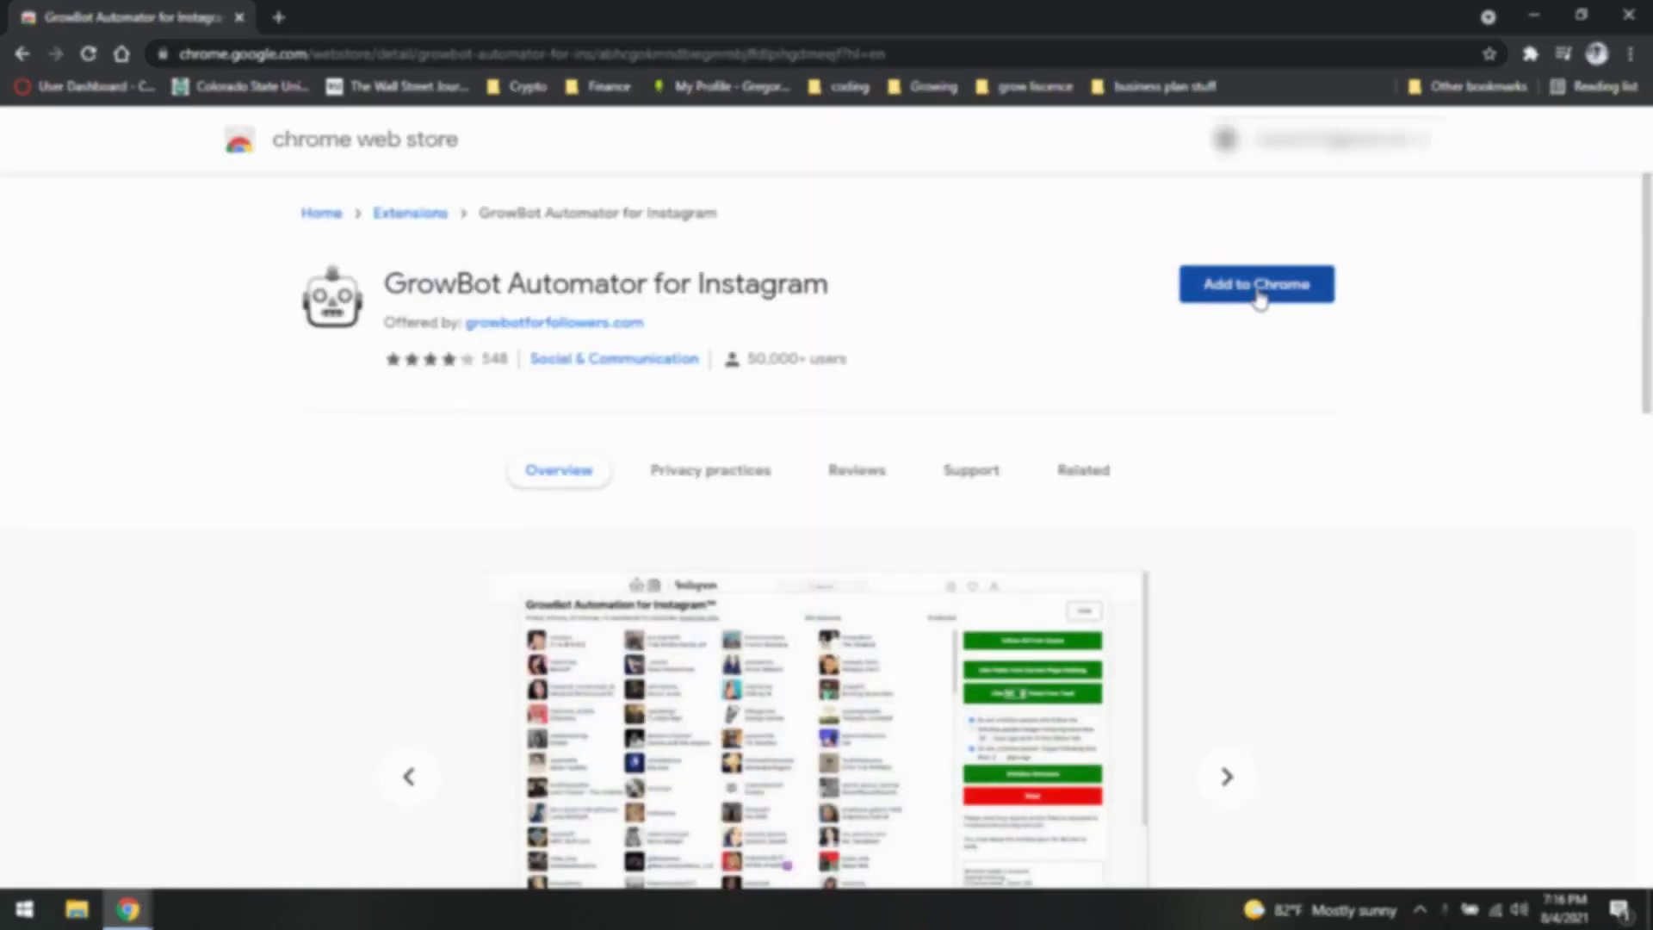
Add GrowBot Automator for Instagram to Chrome and confirm the installation
left_click(1258, 298)
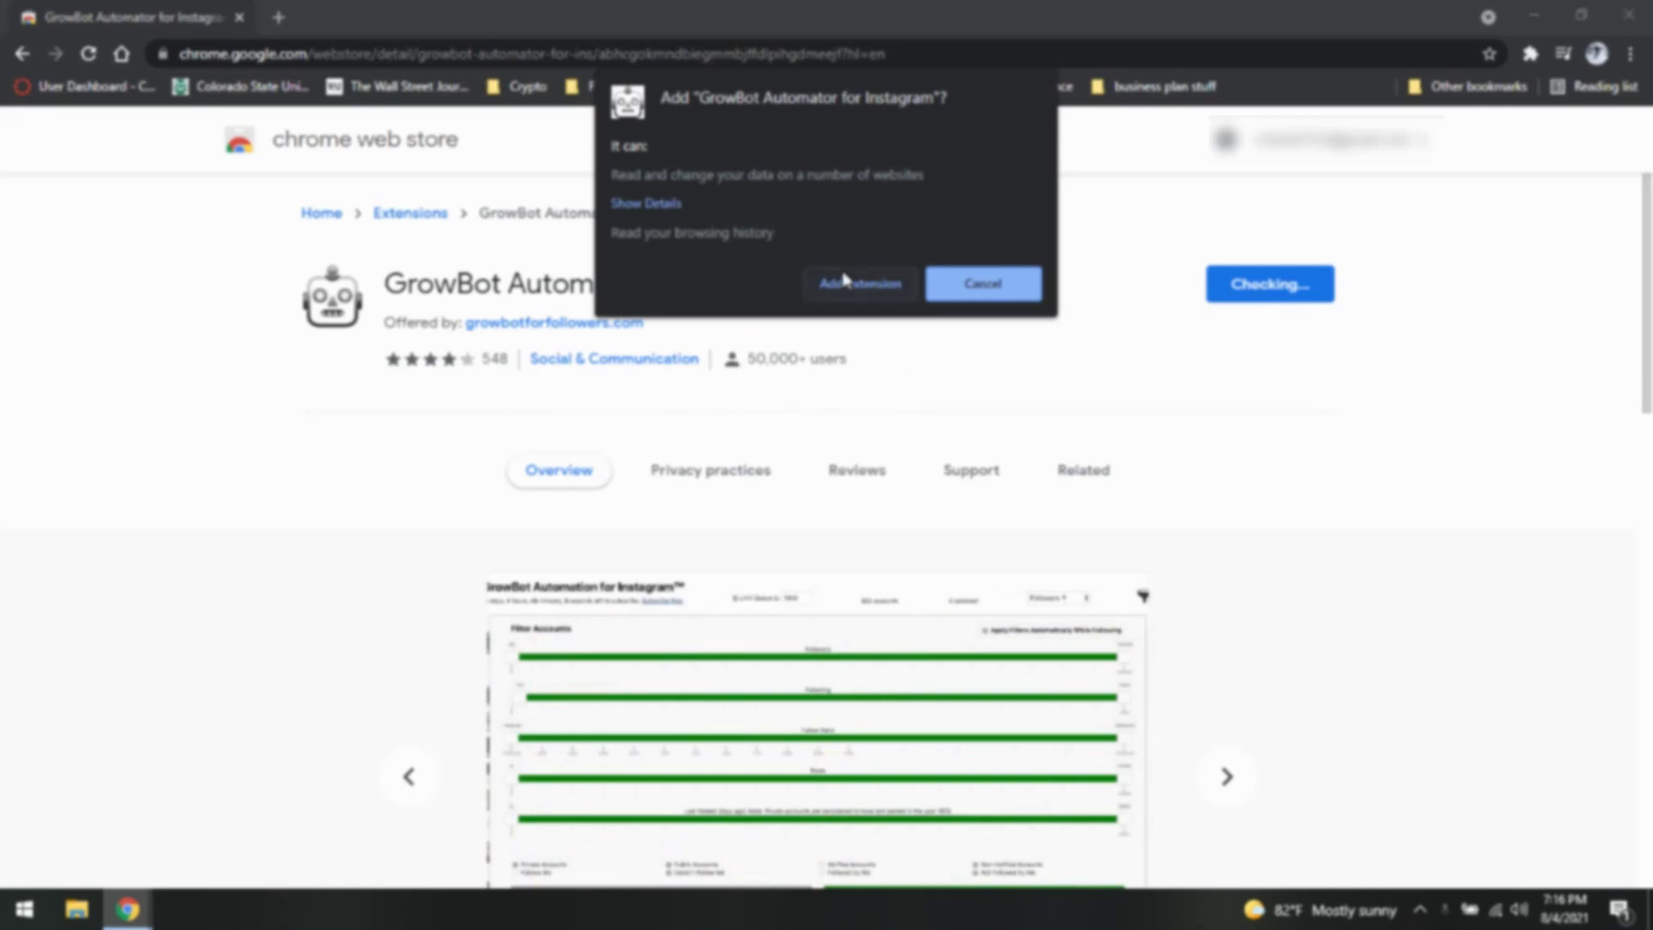
left_click(844, 276)
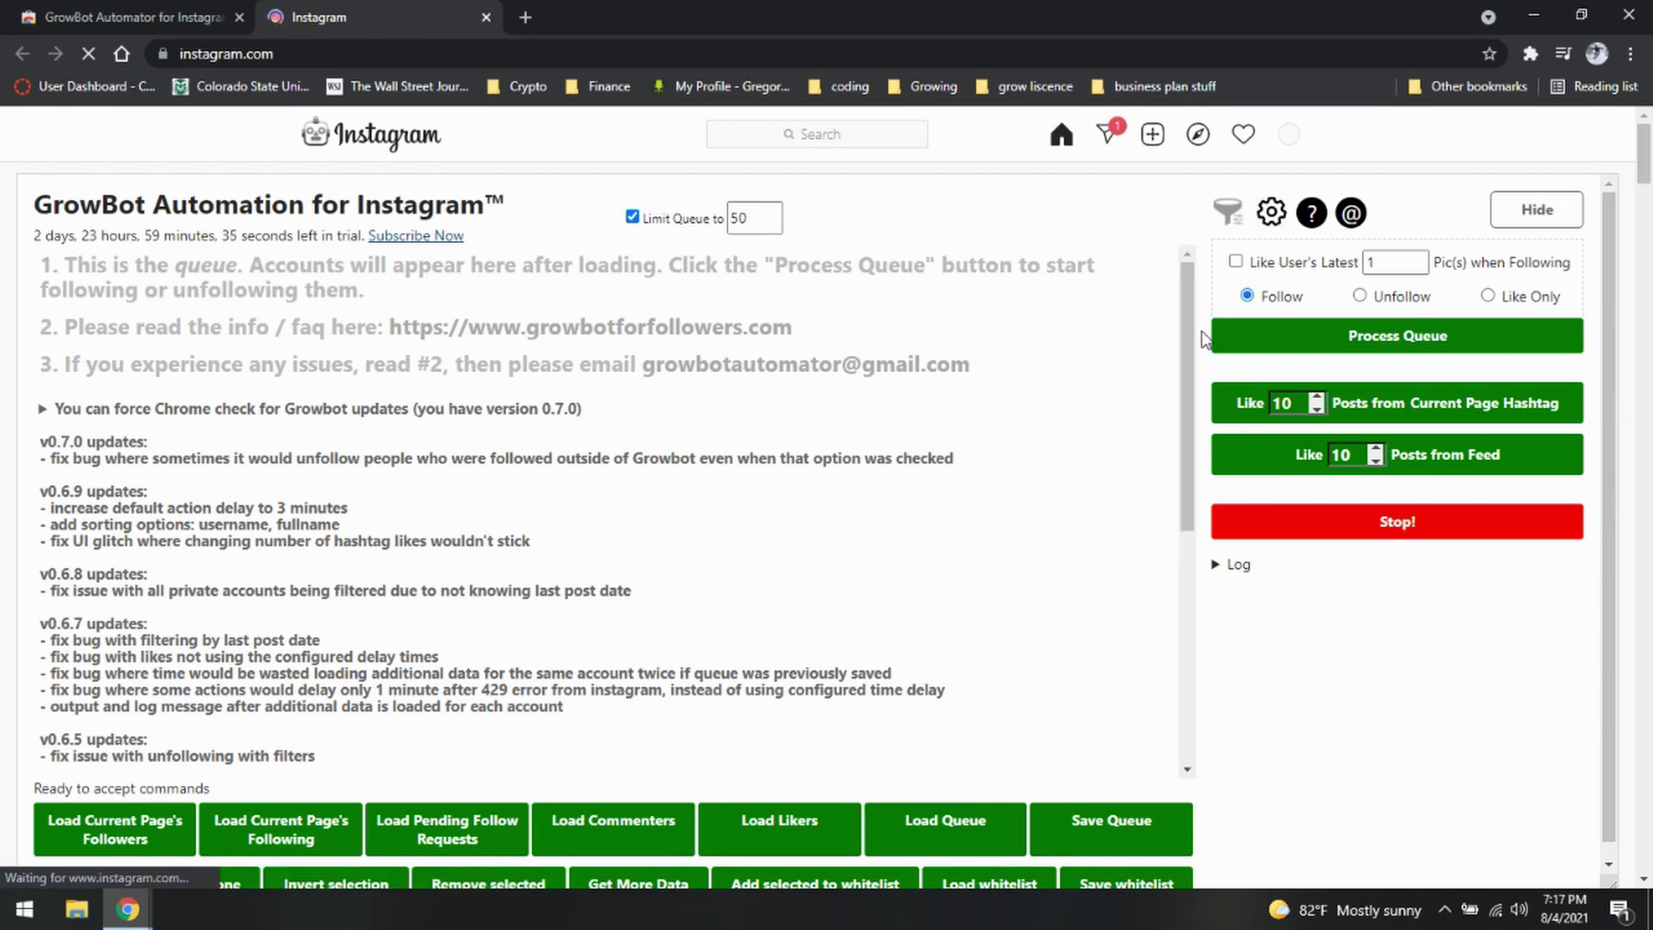
Scroll through the GrowBot panel's changelog over Instagram
left_click_drag(1195, 338, 1172, 229)
left_click_drag(1646, 191, 1645, 105)
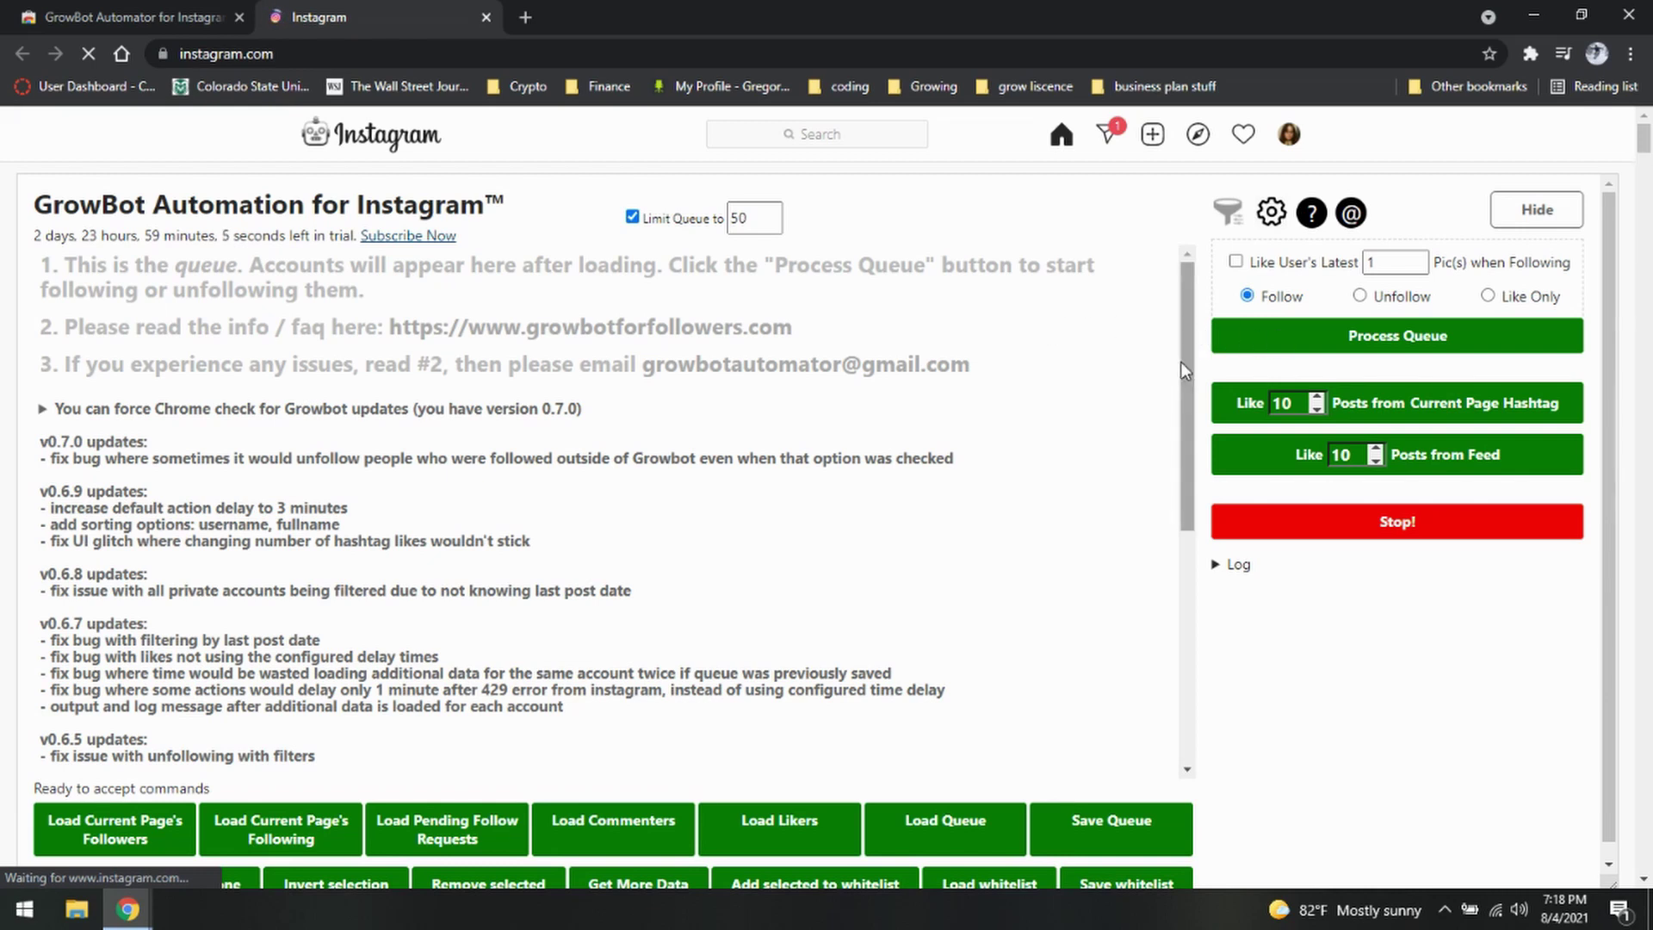
left_click_drag(1181, 362, 1212, 732)
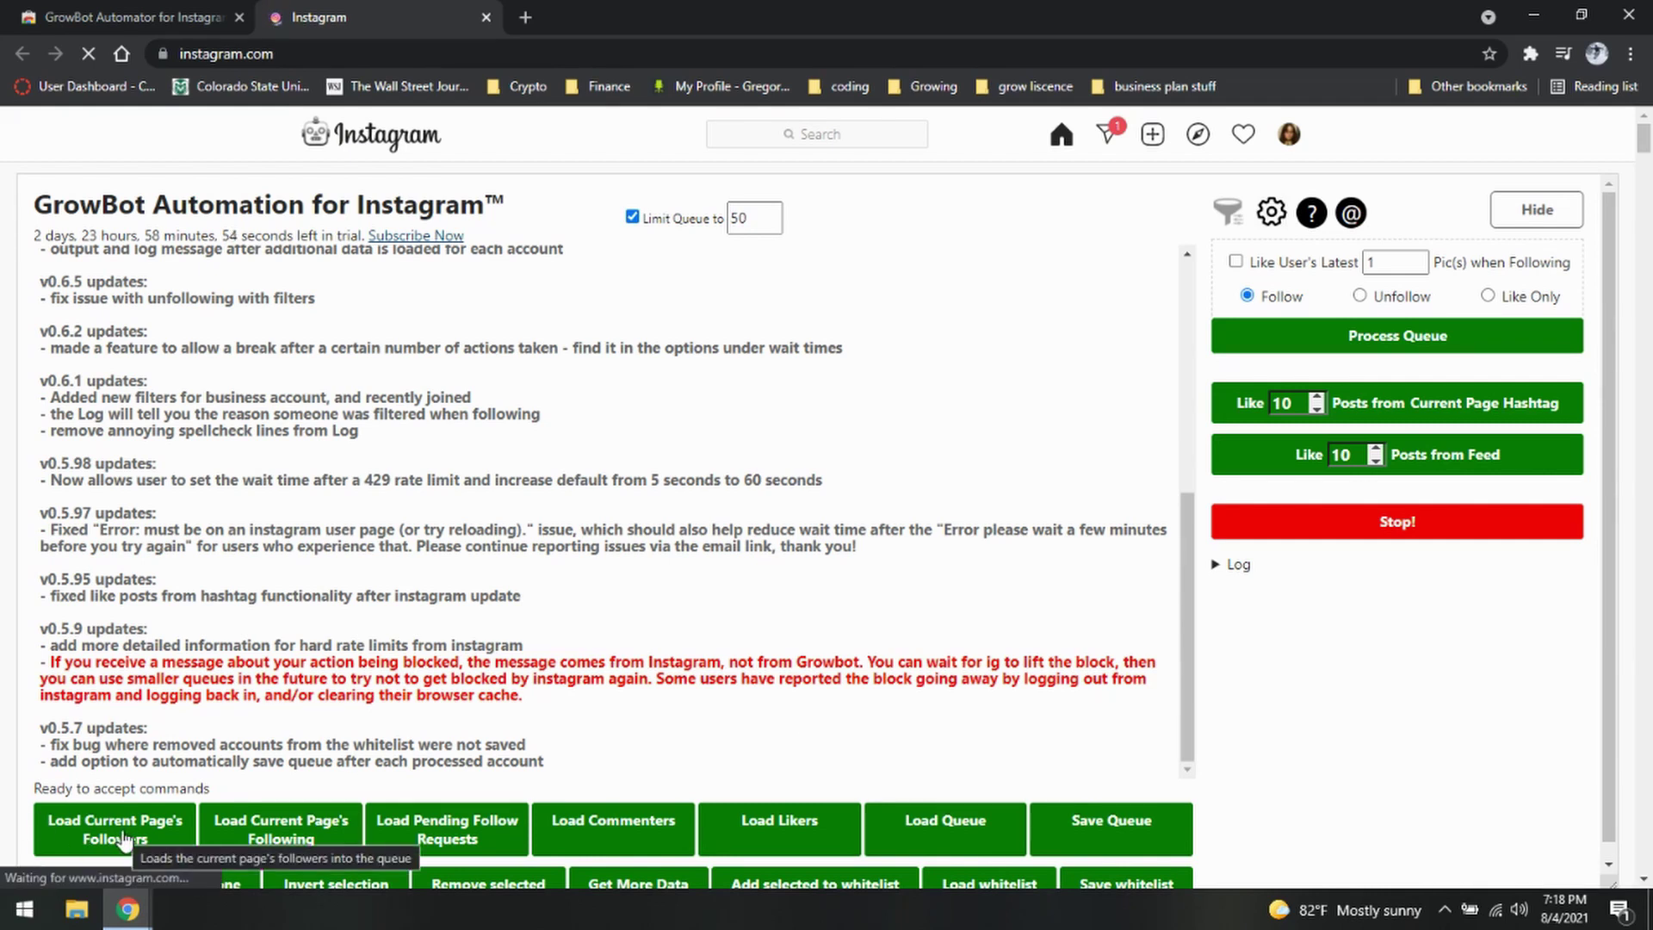
left_click(750, 127)
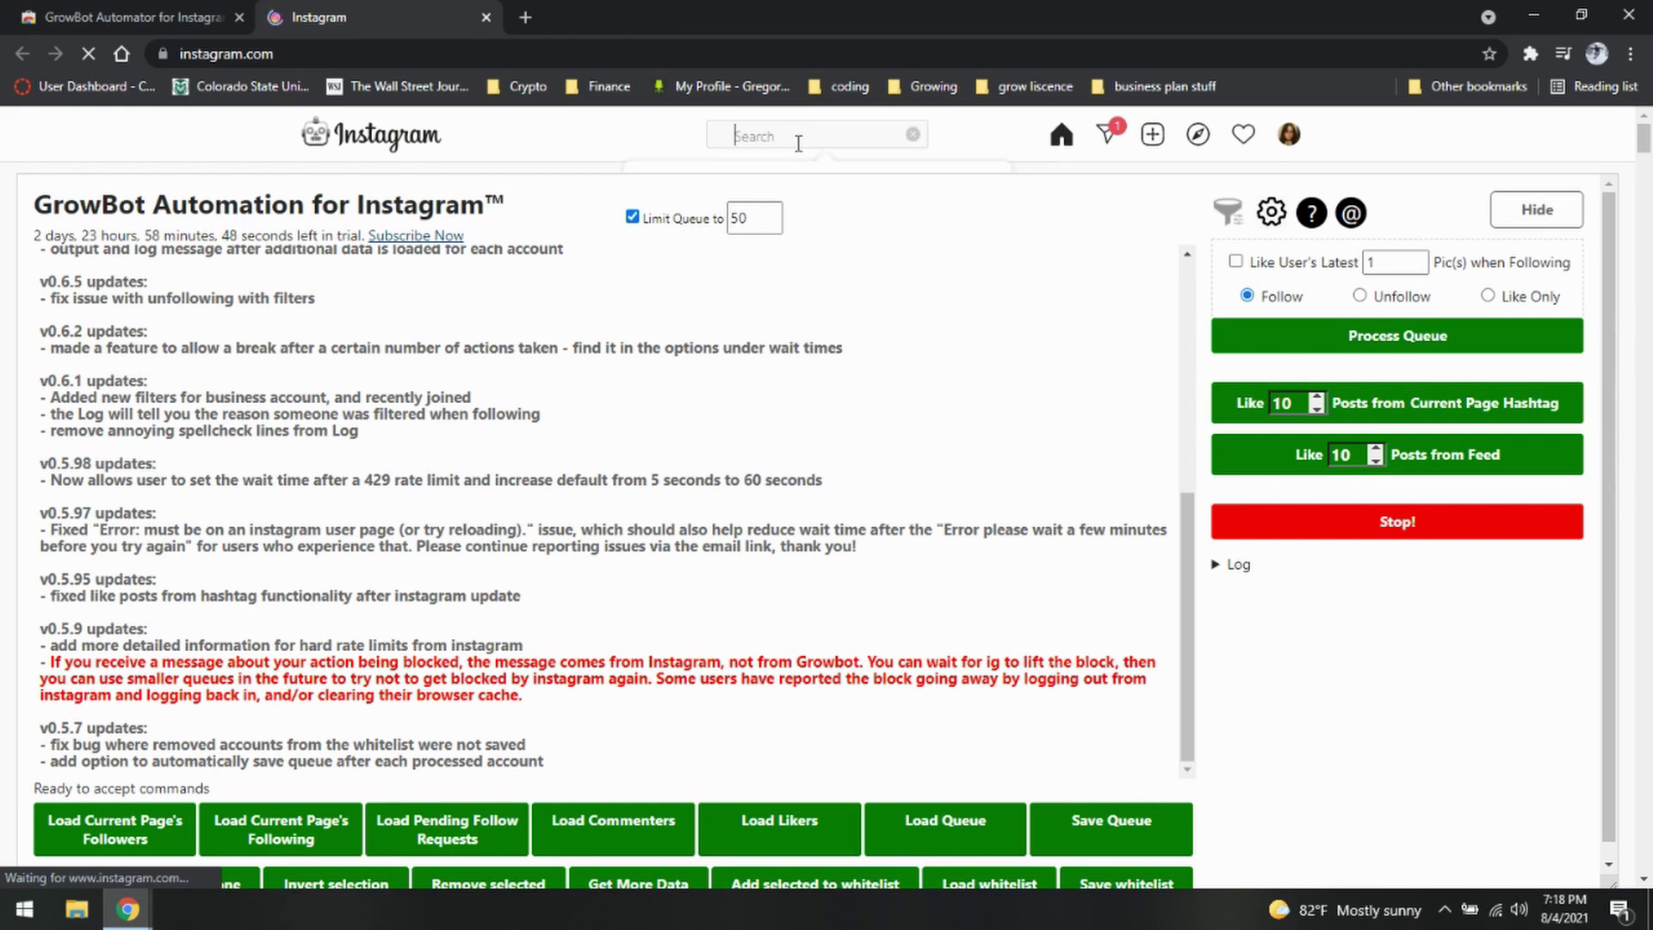
type("yunggoat_92")
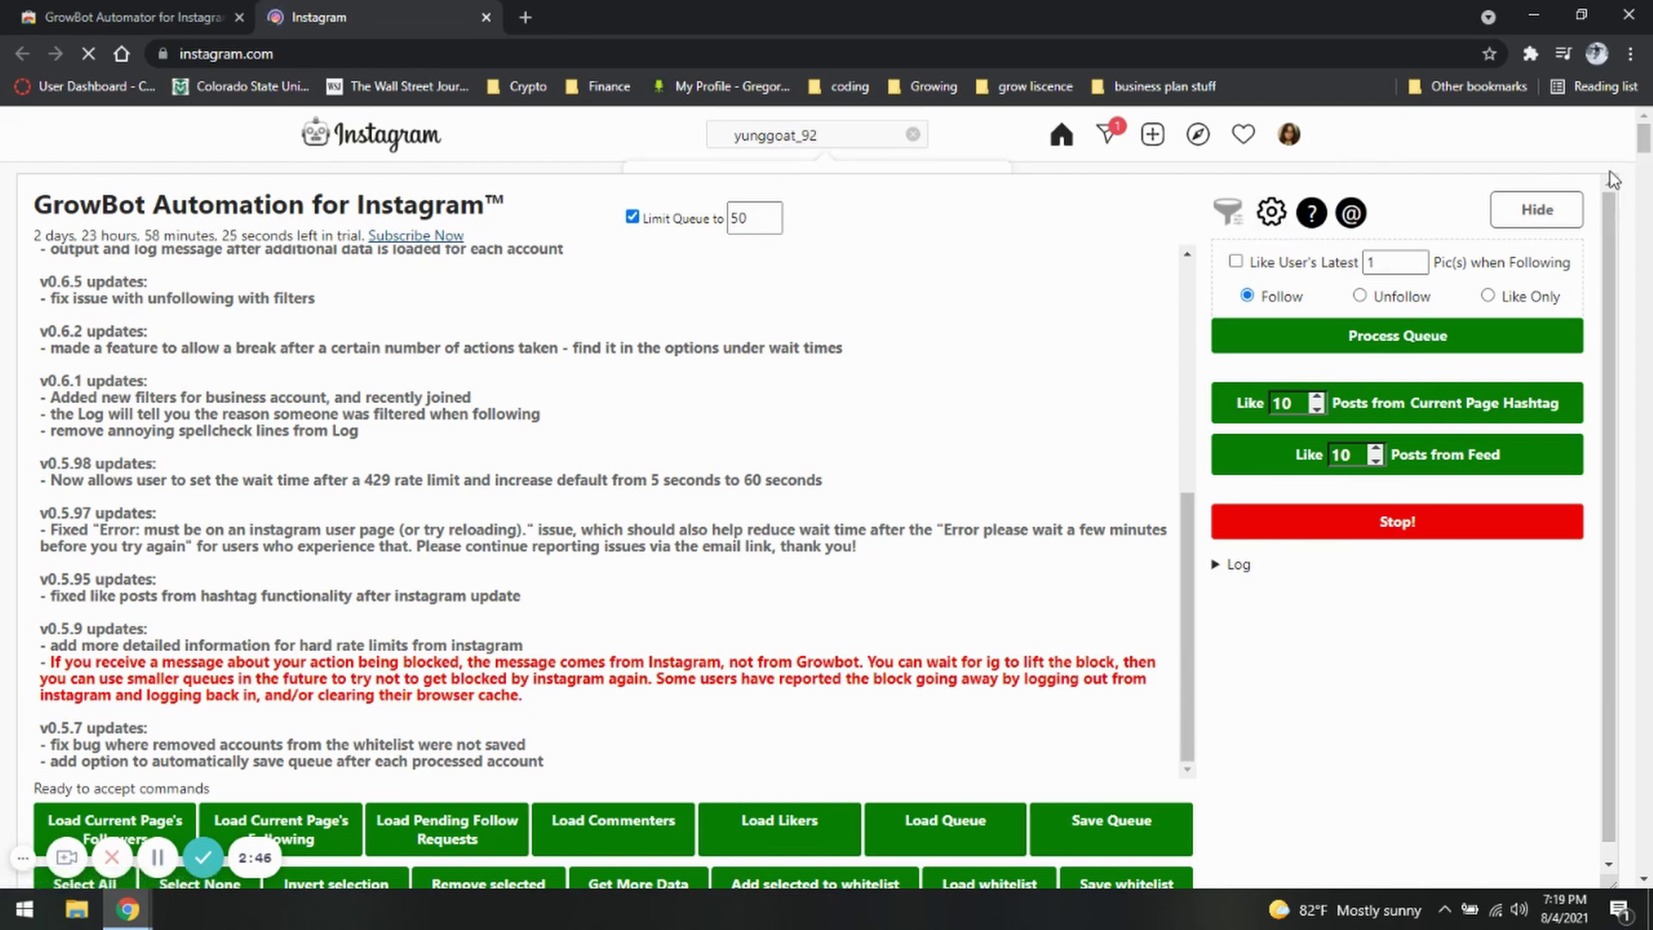
left_click(1539, 212)
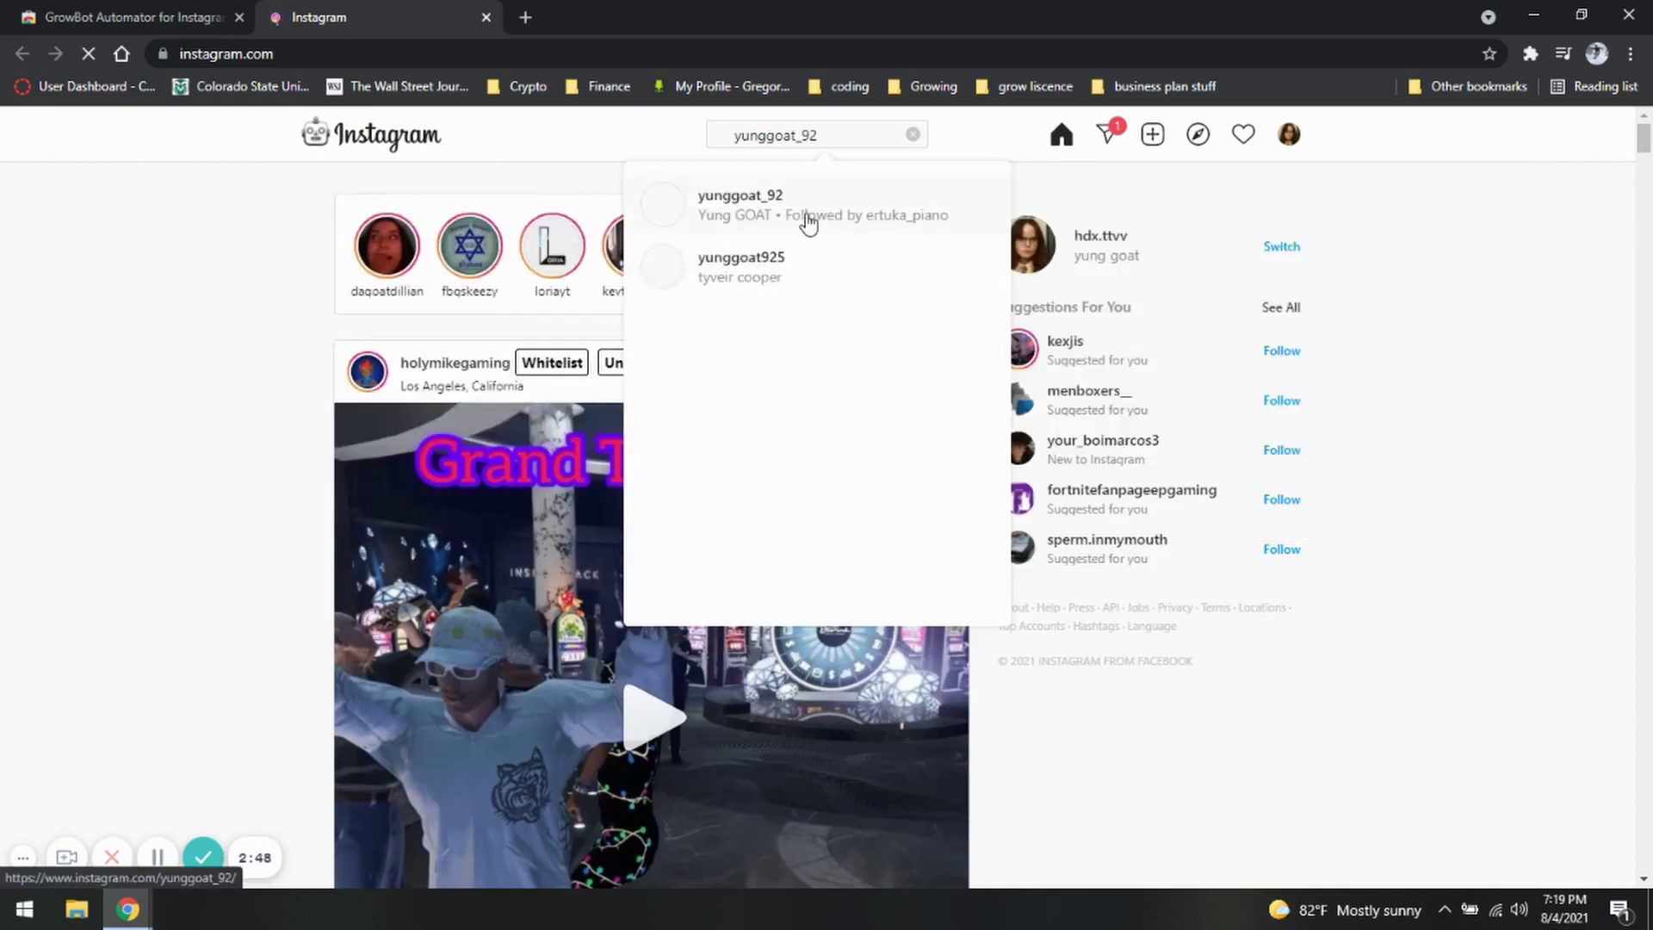
left_click(806, 218)
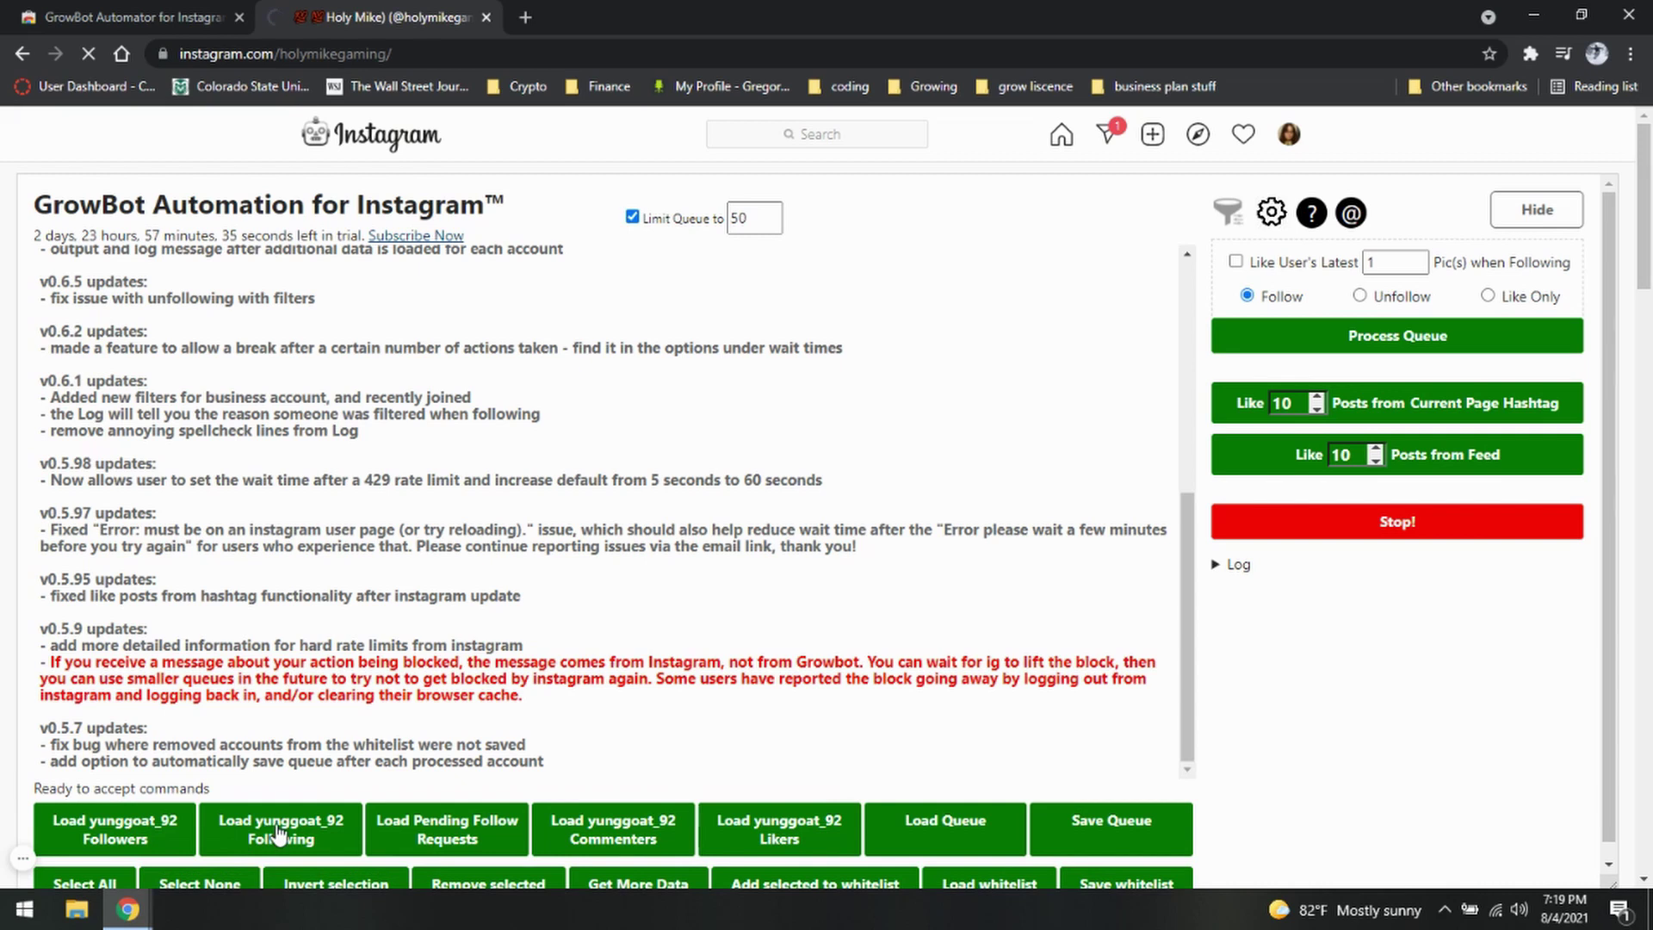
left_click(120, 832)
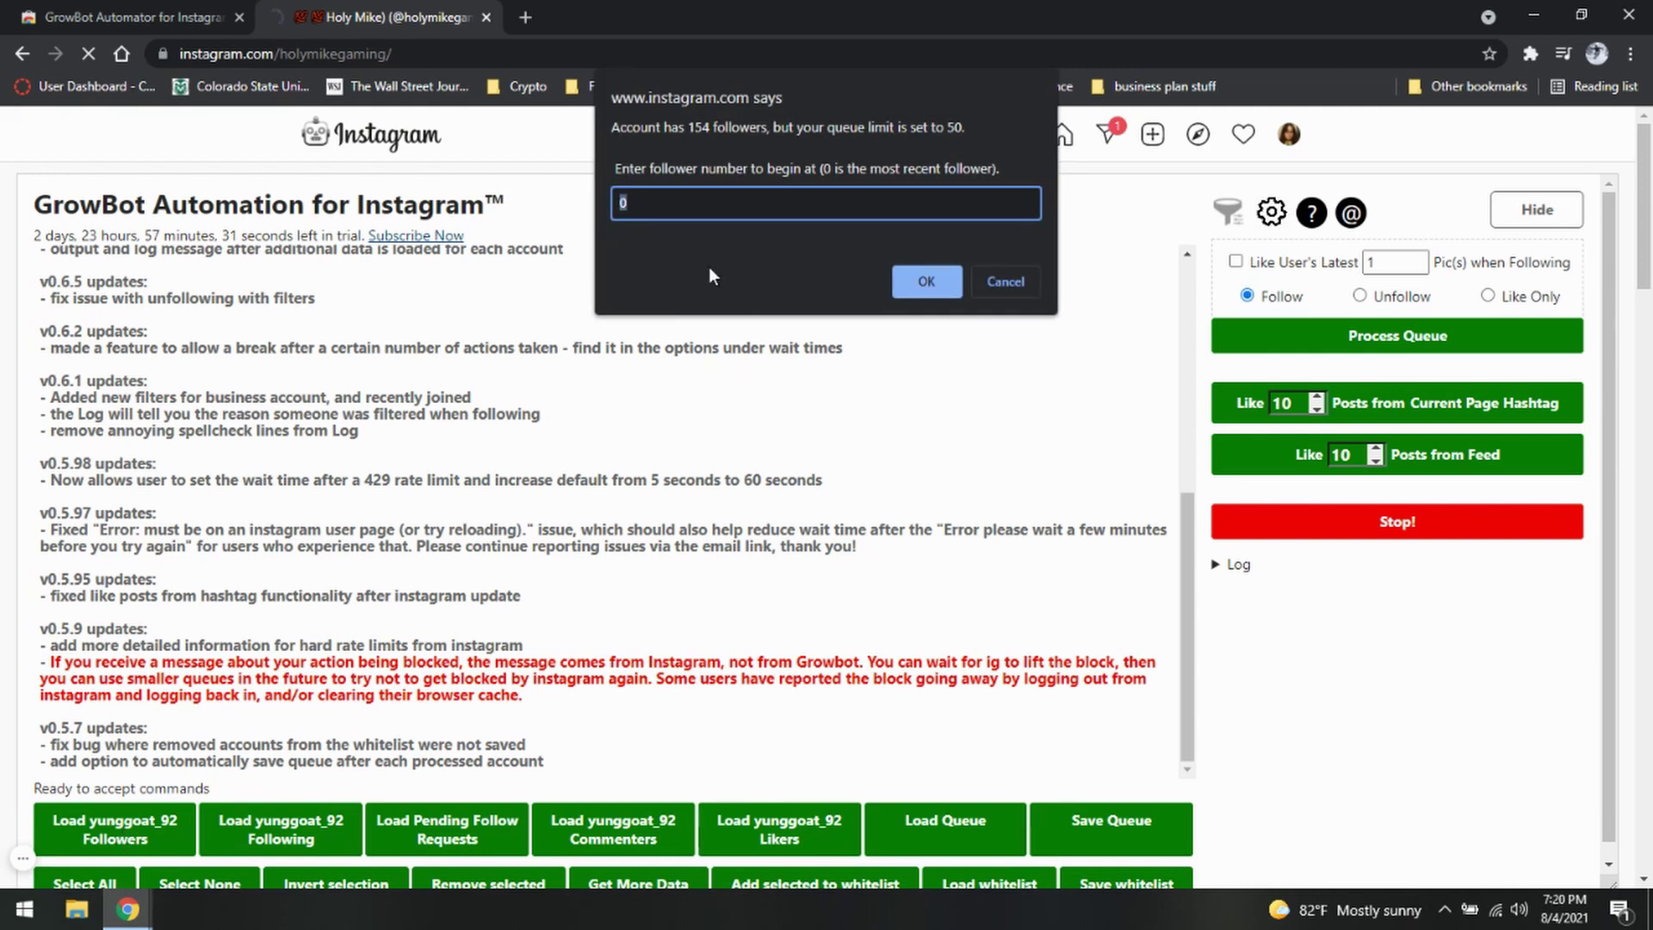
type("10")
key("Return")
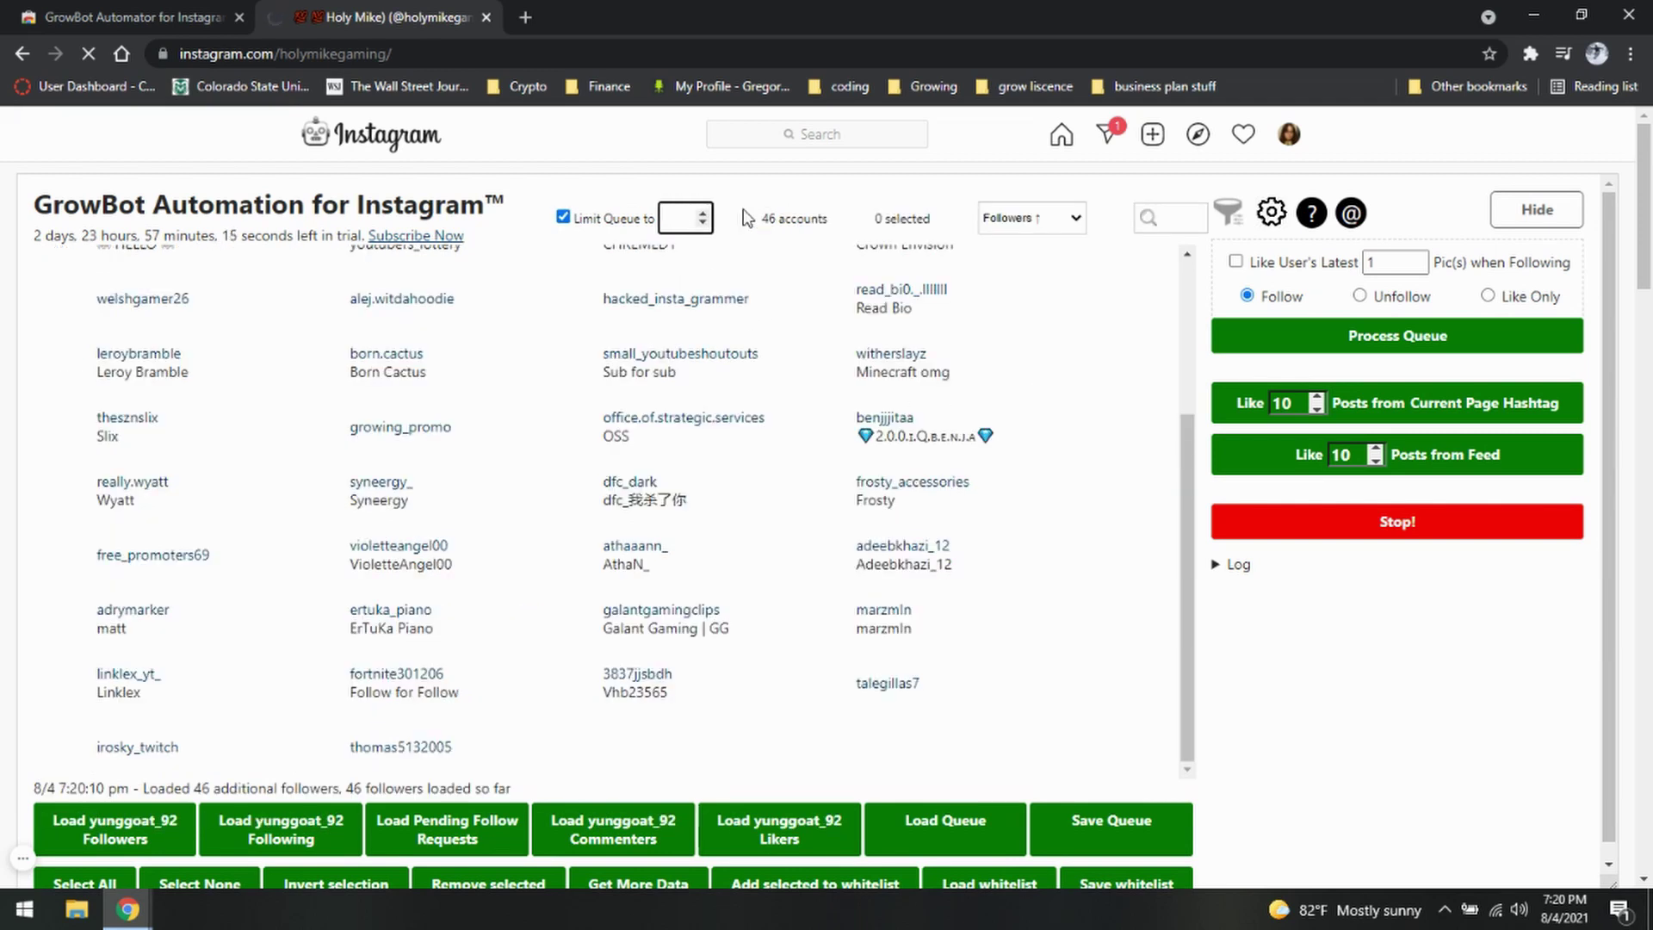
type("100")
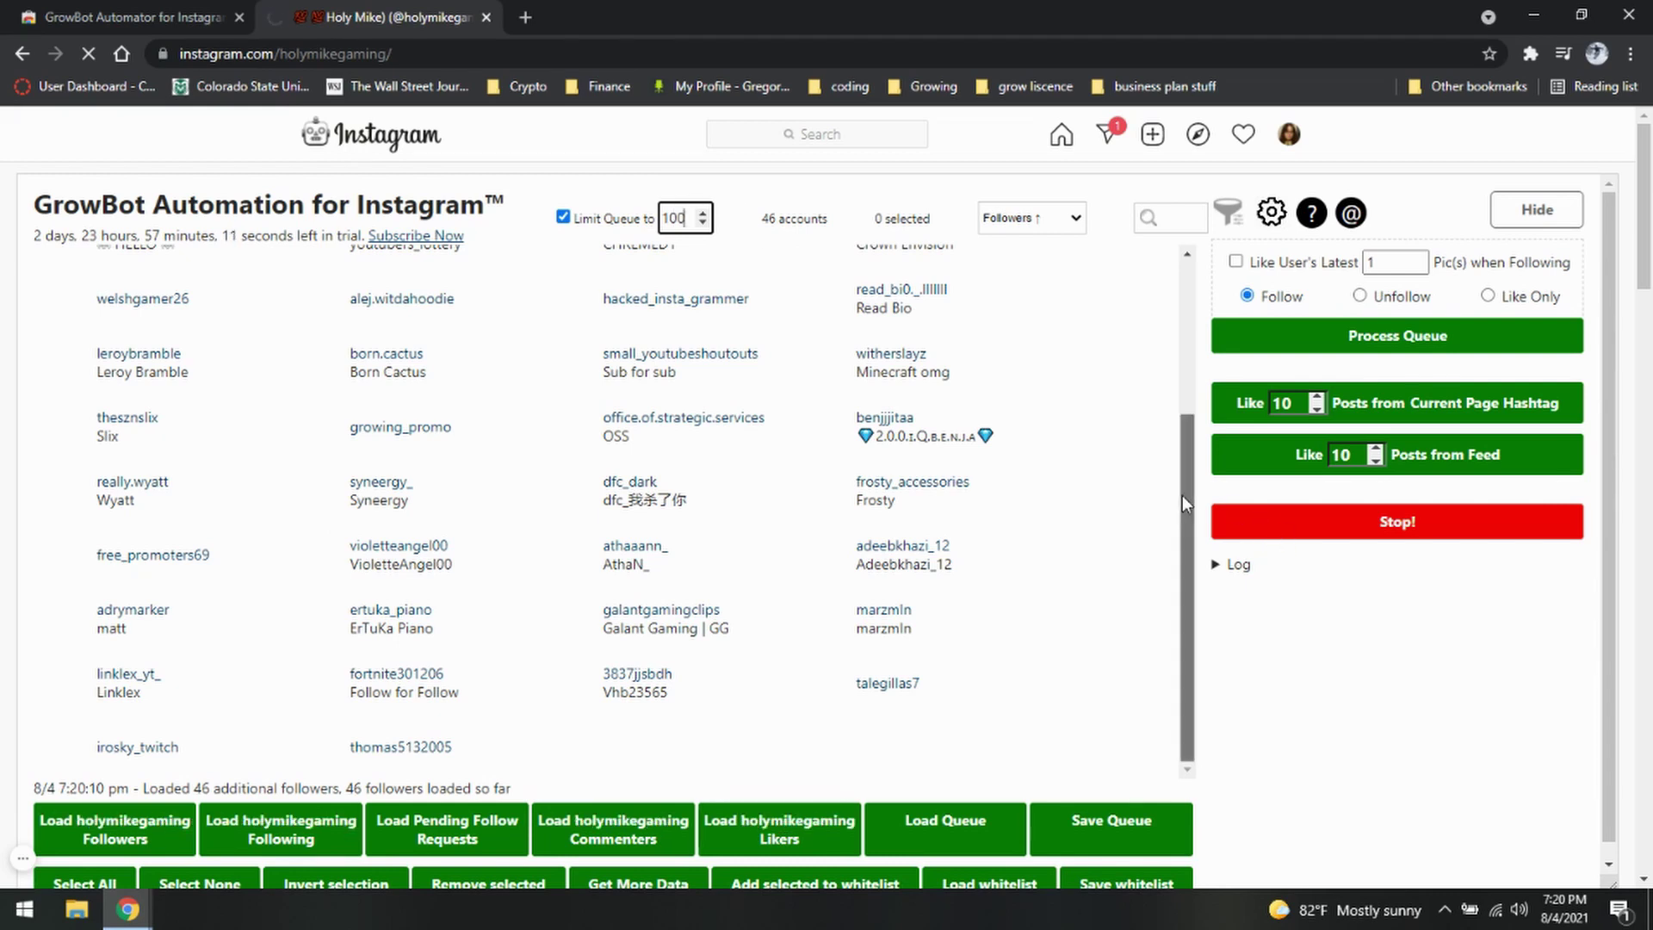
left_click_drag(1182, 494, 1181, 340)
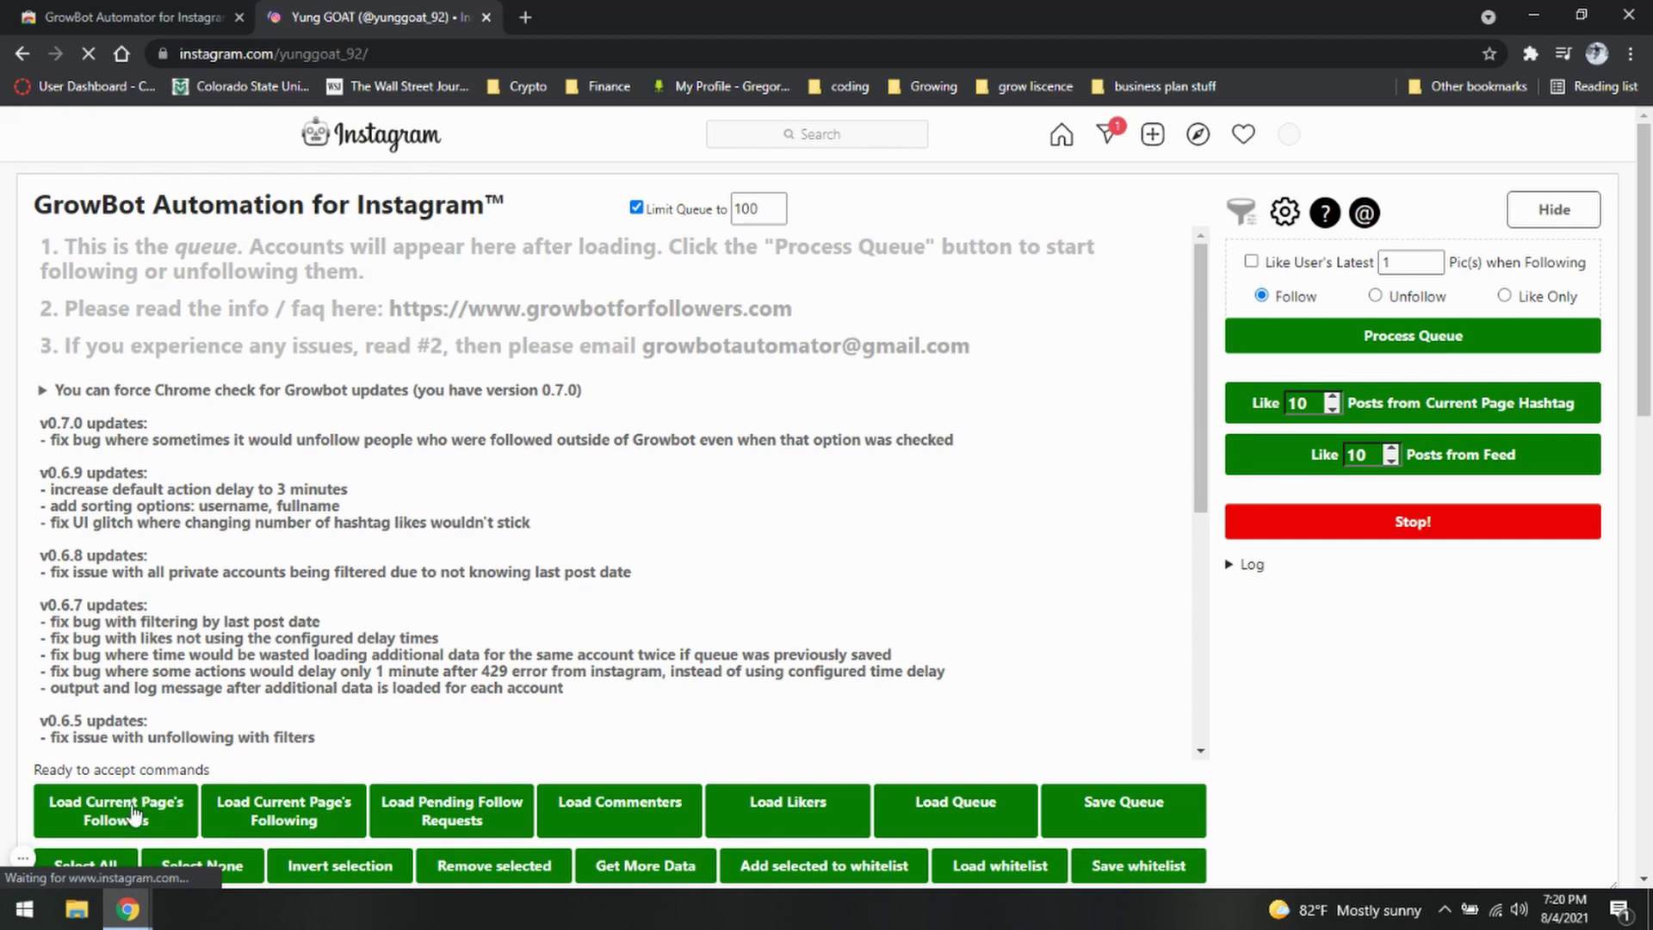
left_click(1531, 212)
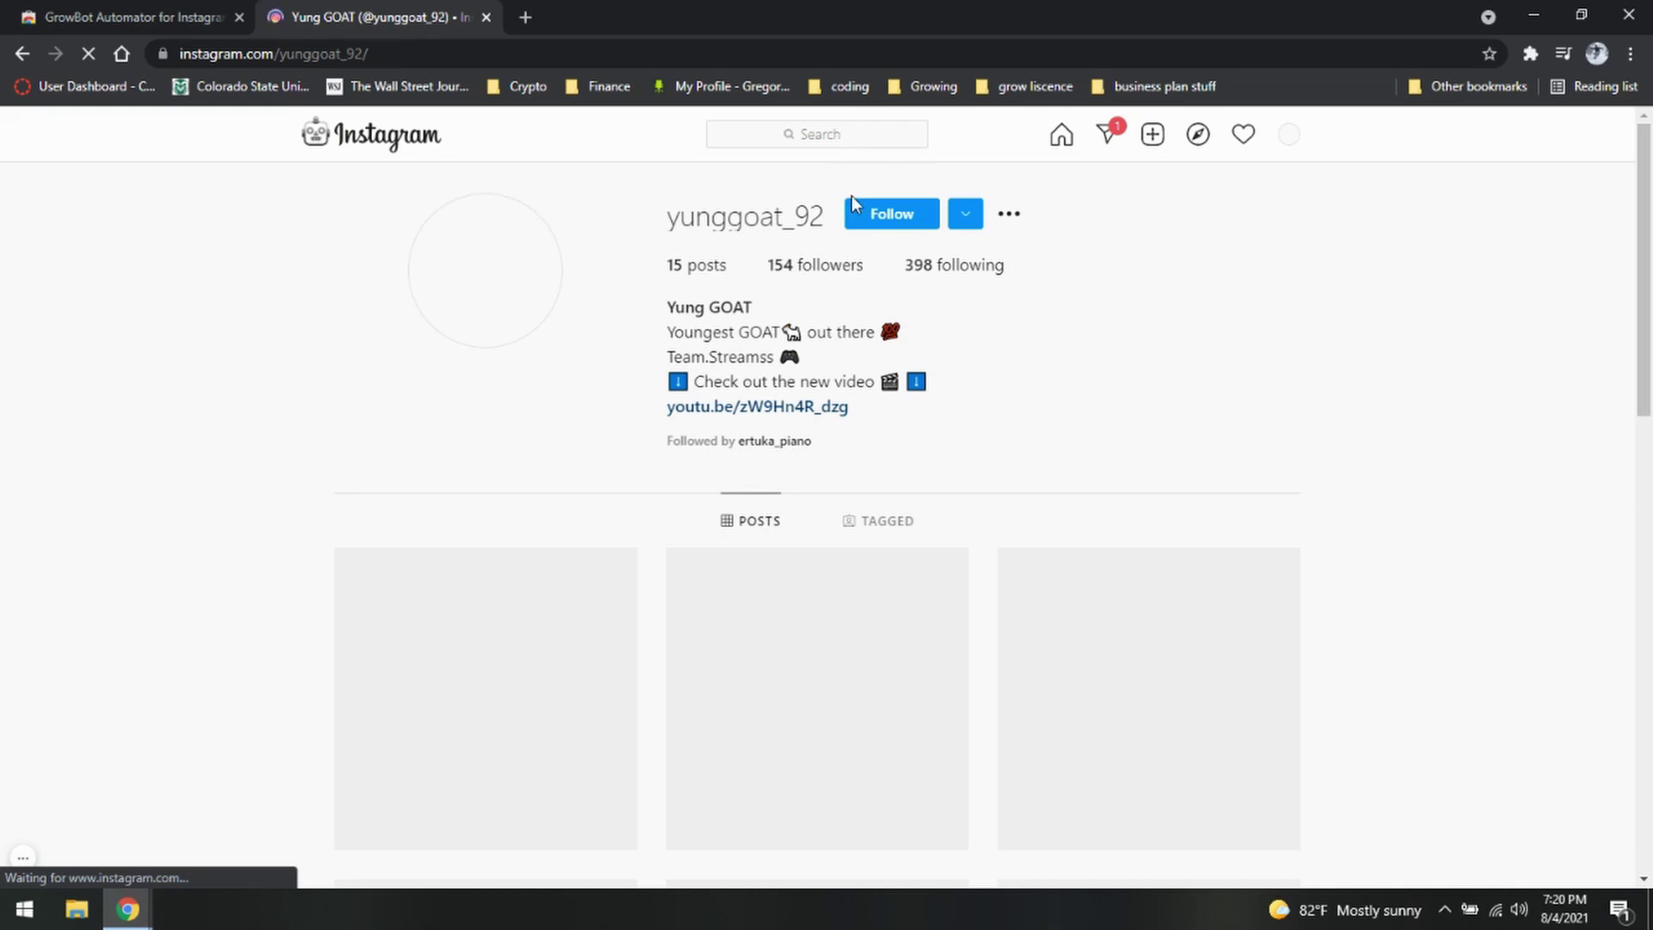
left_click(1530, 53)
left_click(1325, 244)
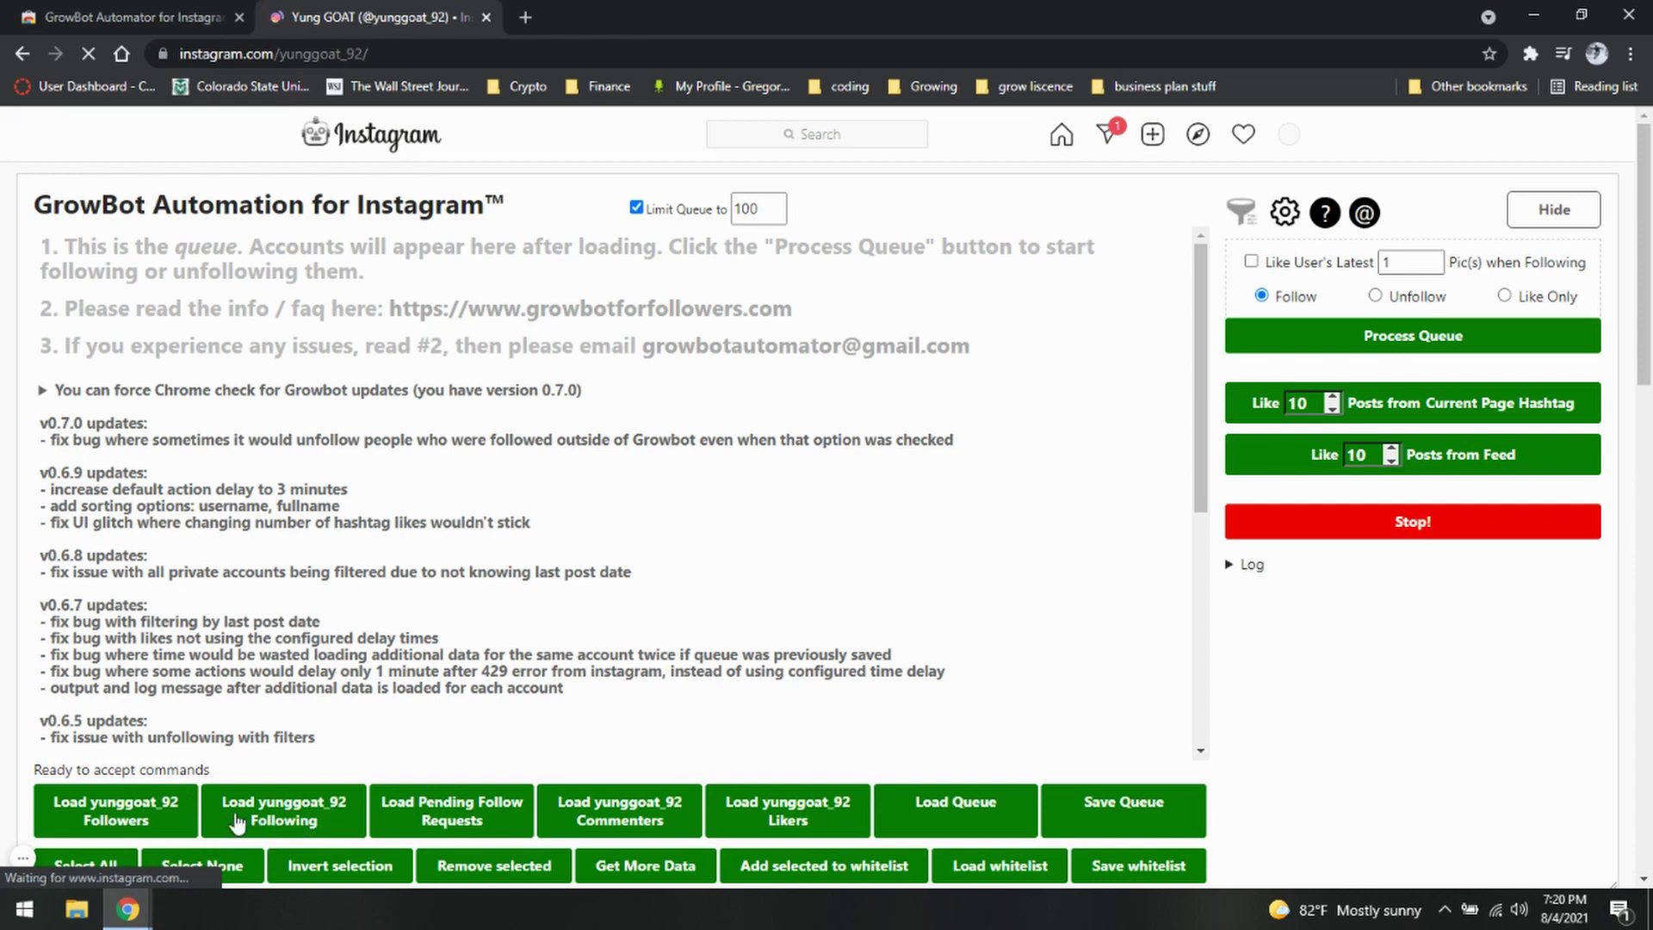
left_click(157, 816)
left_click(116, 804)
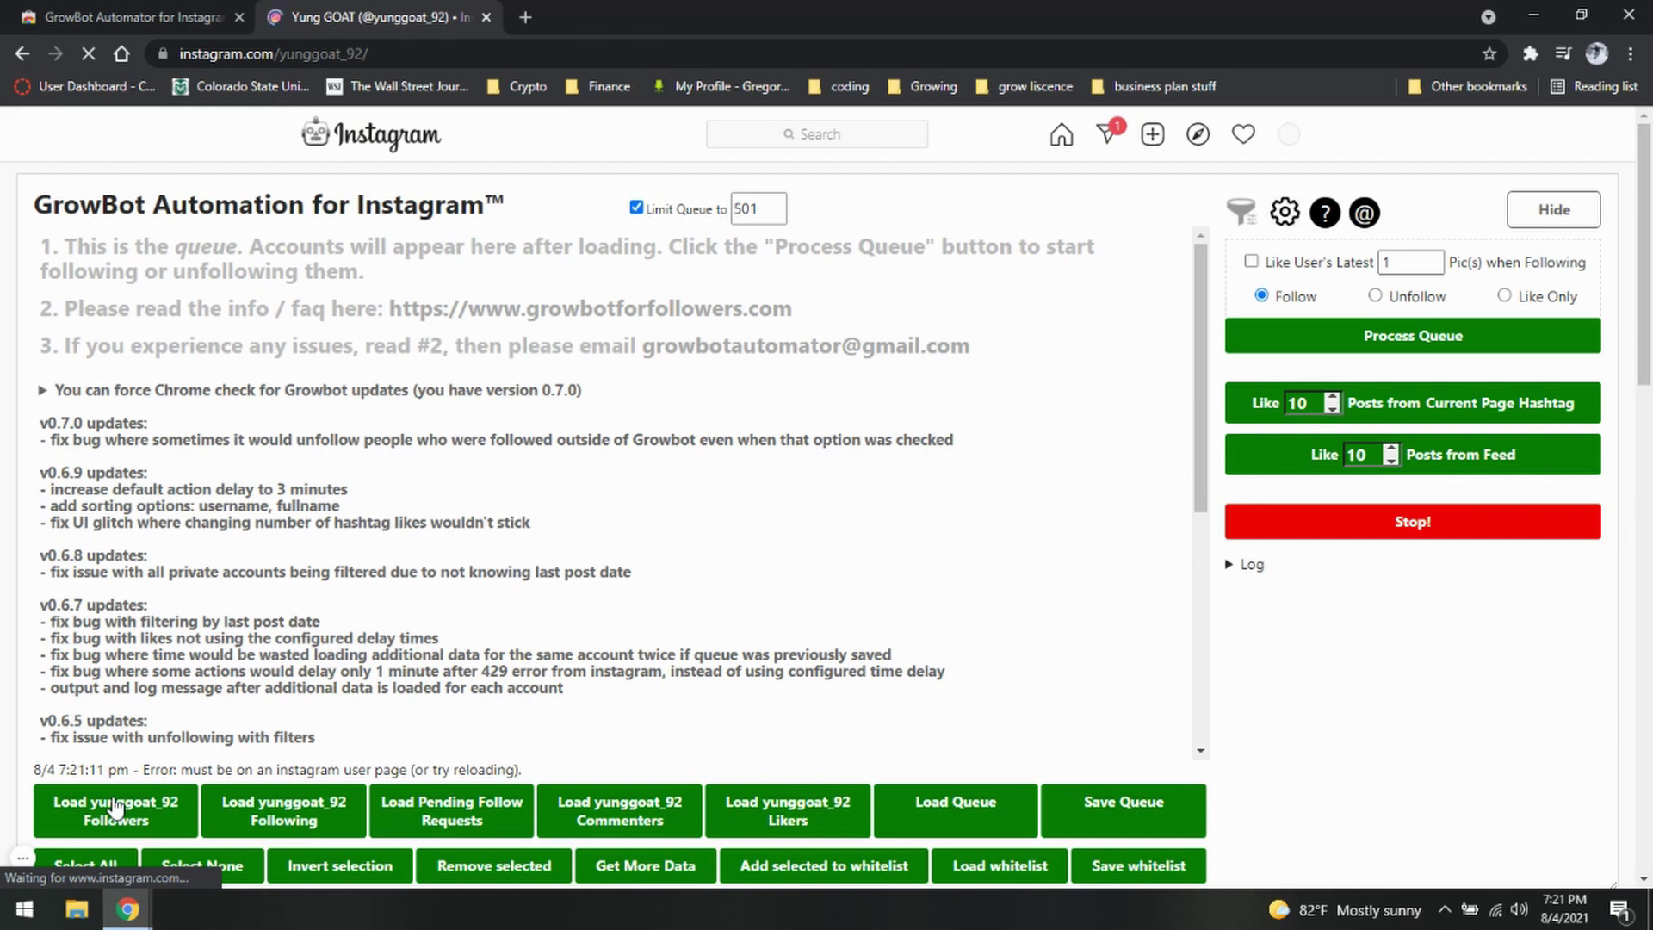
left_click(116, 805)
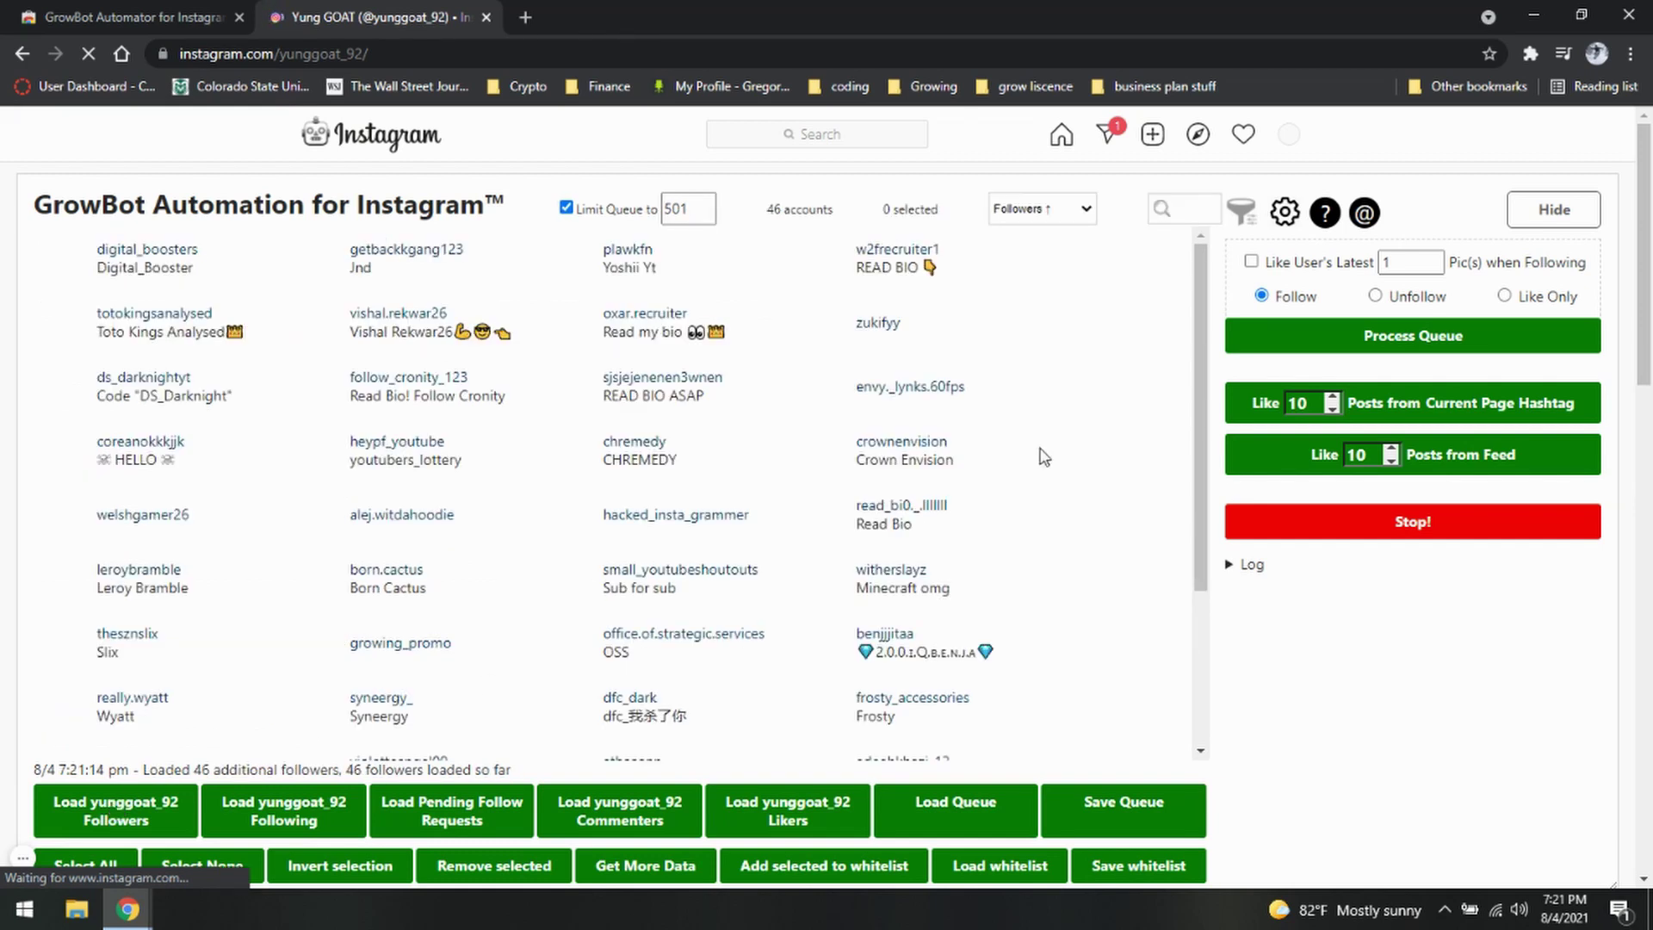
left_click_drag(1201, 353, 1197, 507)
scroll(1203, 594, "up", 3)
left_click(1086, 210)
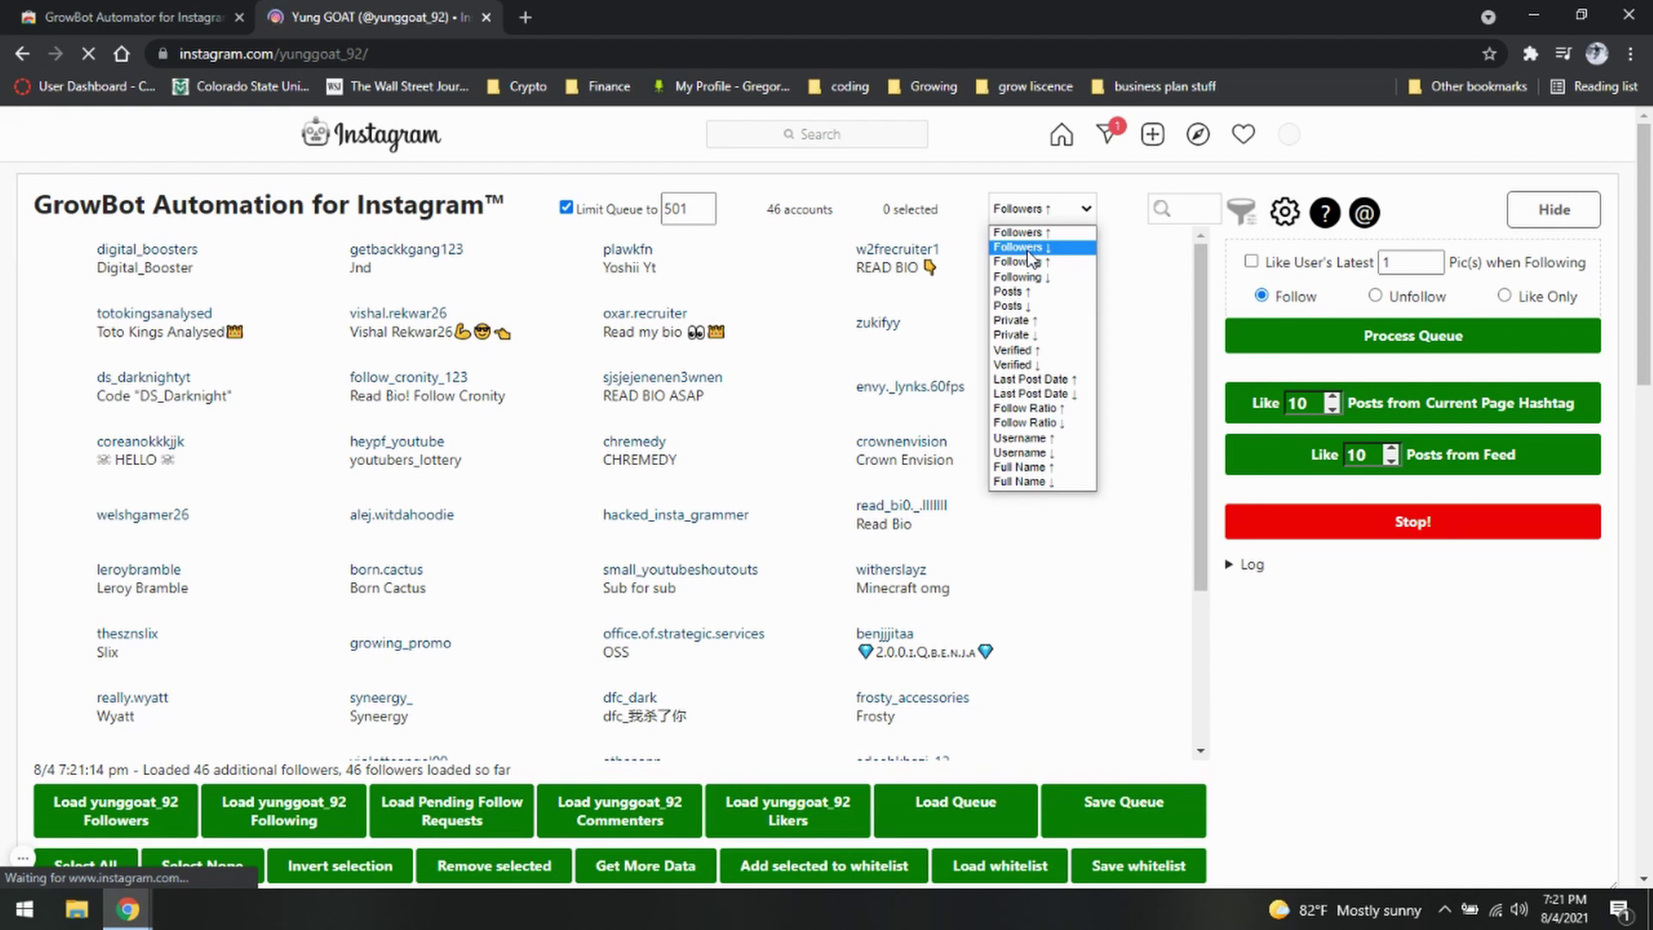
left_click(1029, 439)
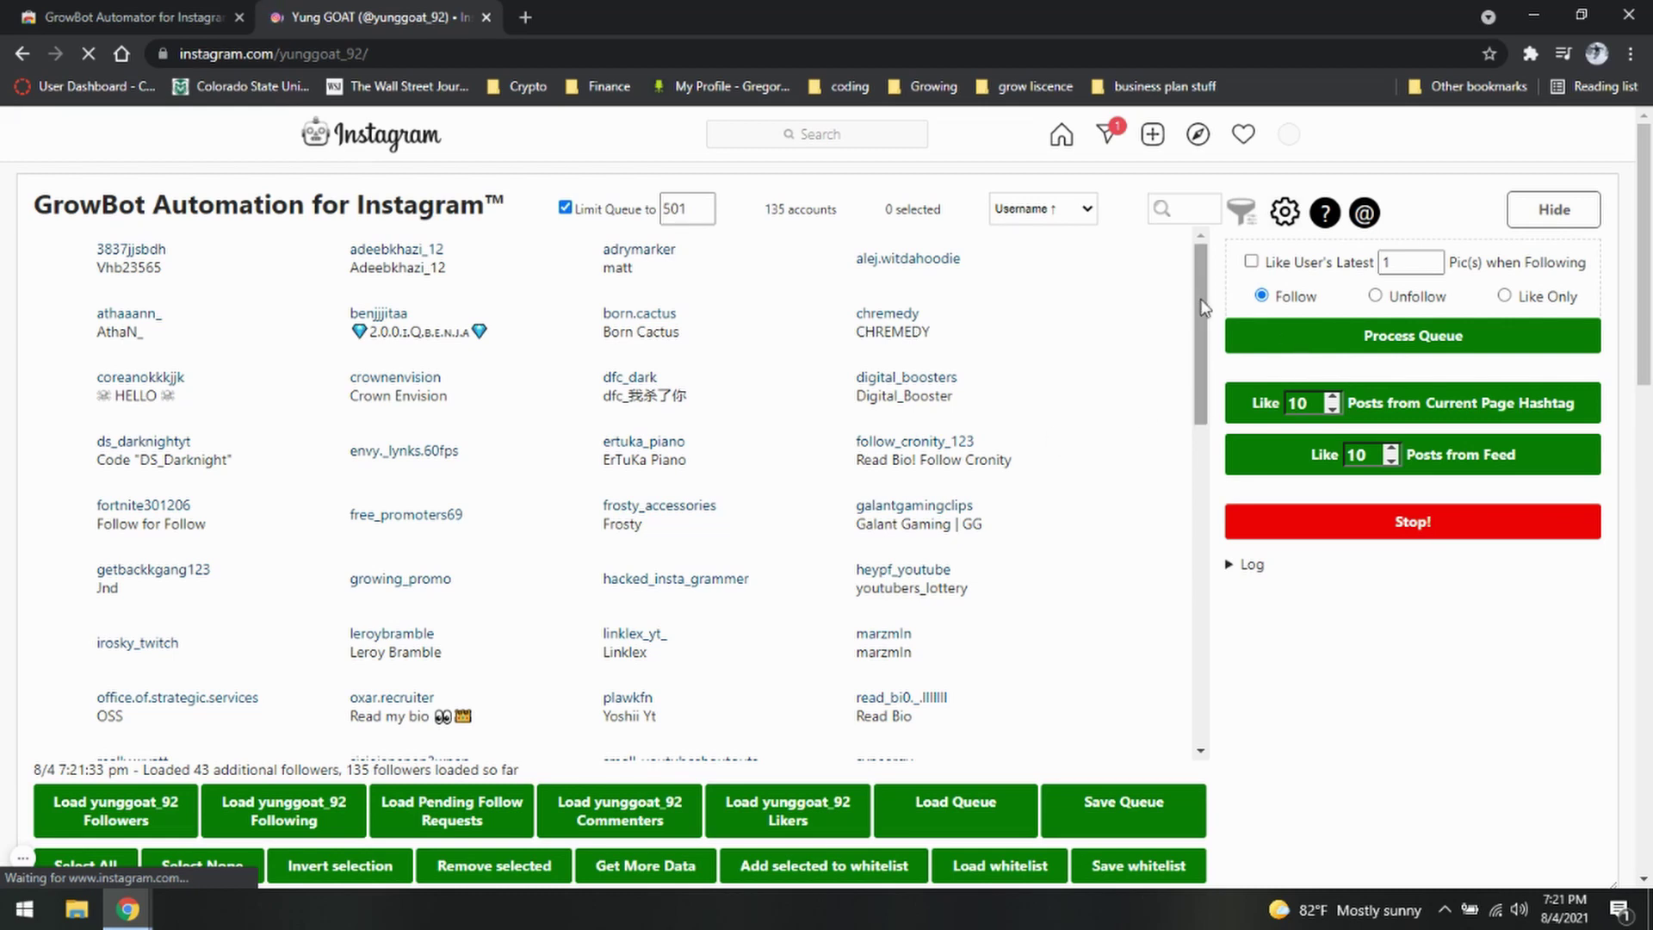
Re-sort the list by follow count and accept loading the extra sort data, leaving 226 accounts
mouse_move(1199, 303)
left_mouse_down()
mouse_move(1204, 327)
mouse_move(1198, 272)
left_mouse_up()
left_click(1087, 210)
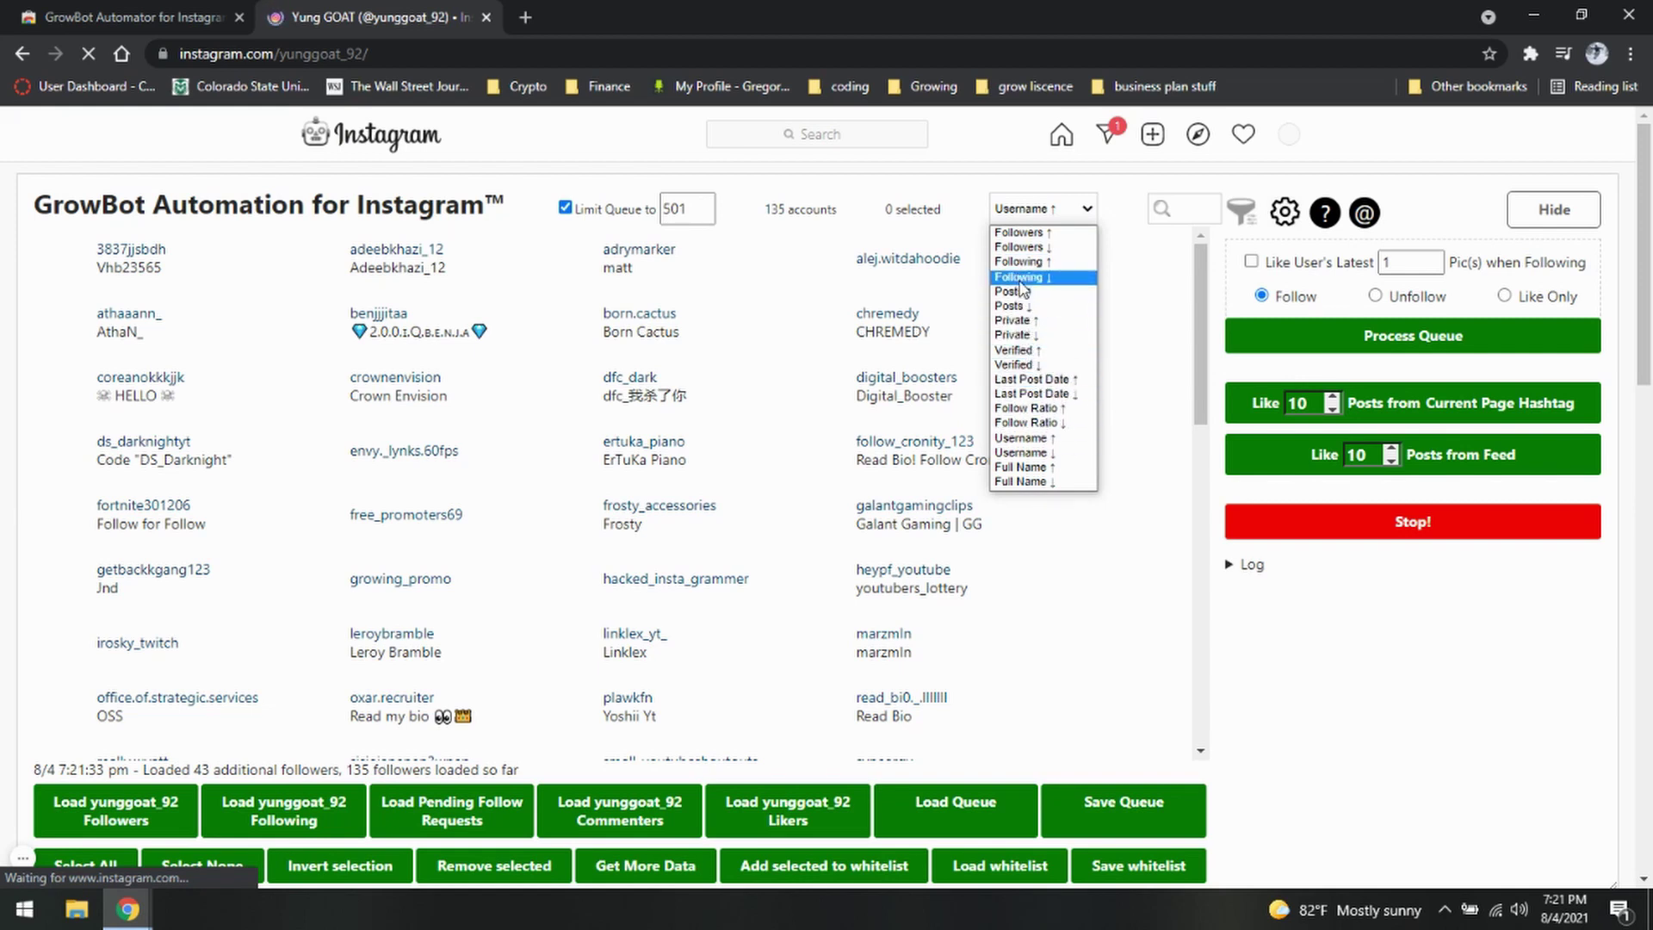
left_click(1020, 248)
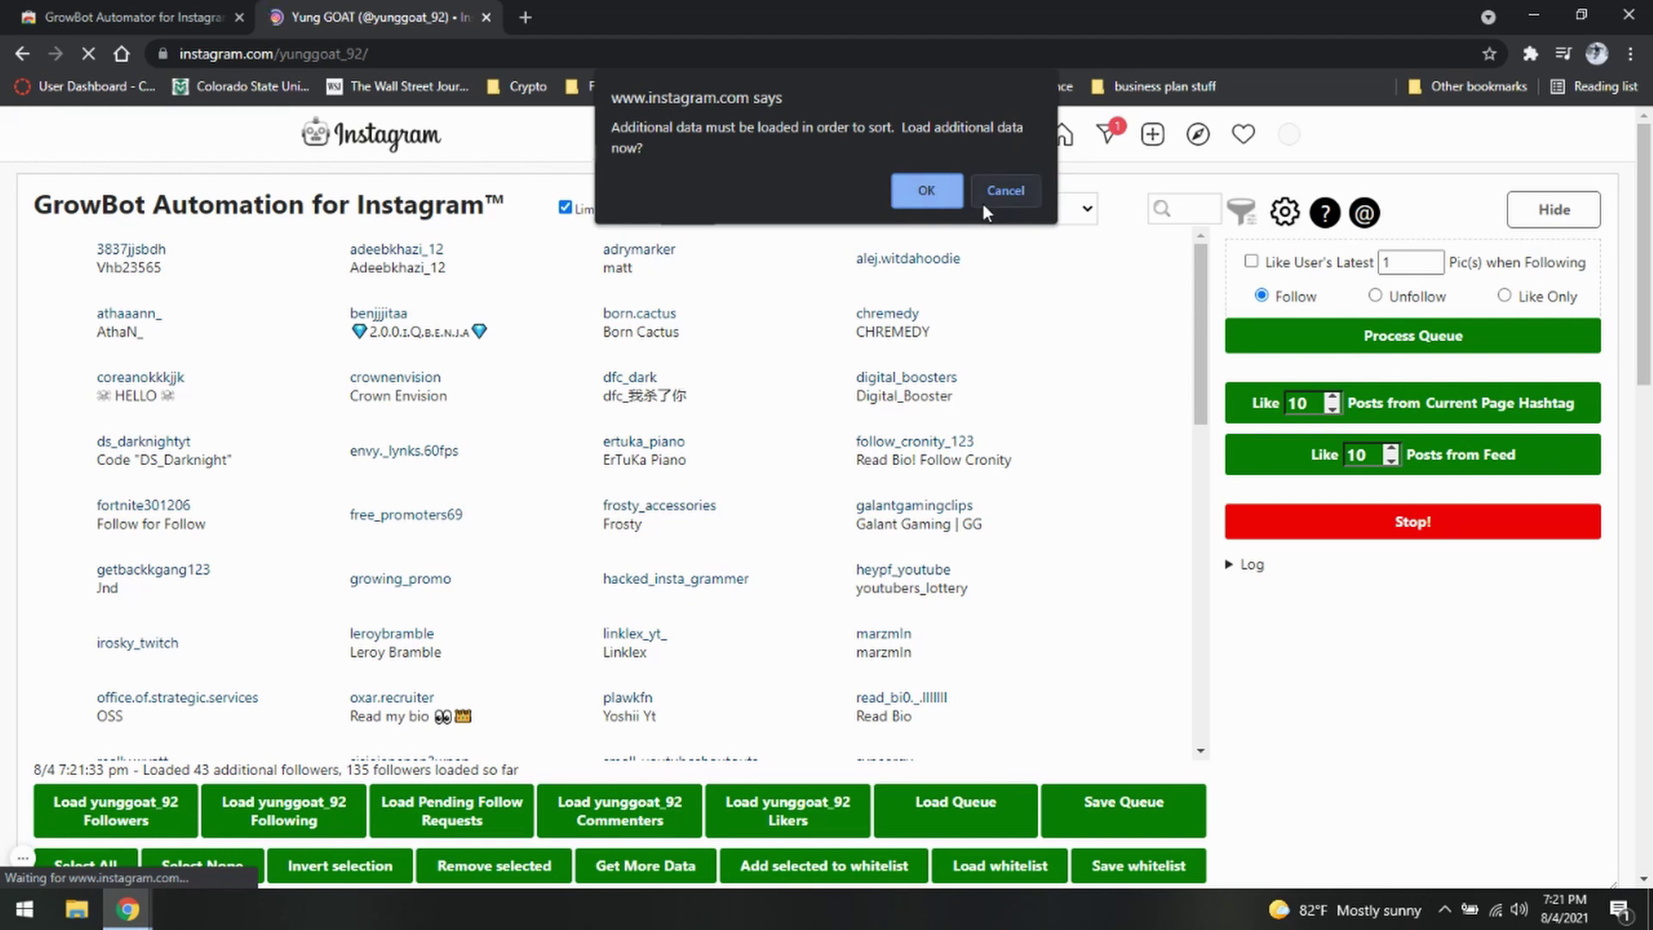
left_click(953, 198)
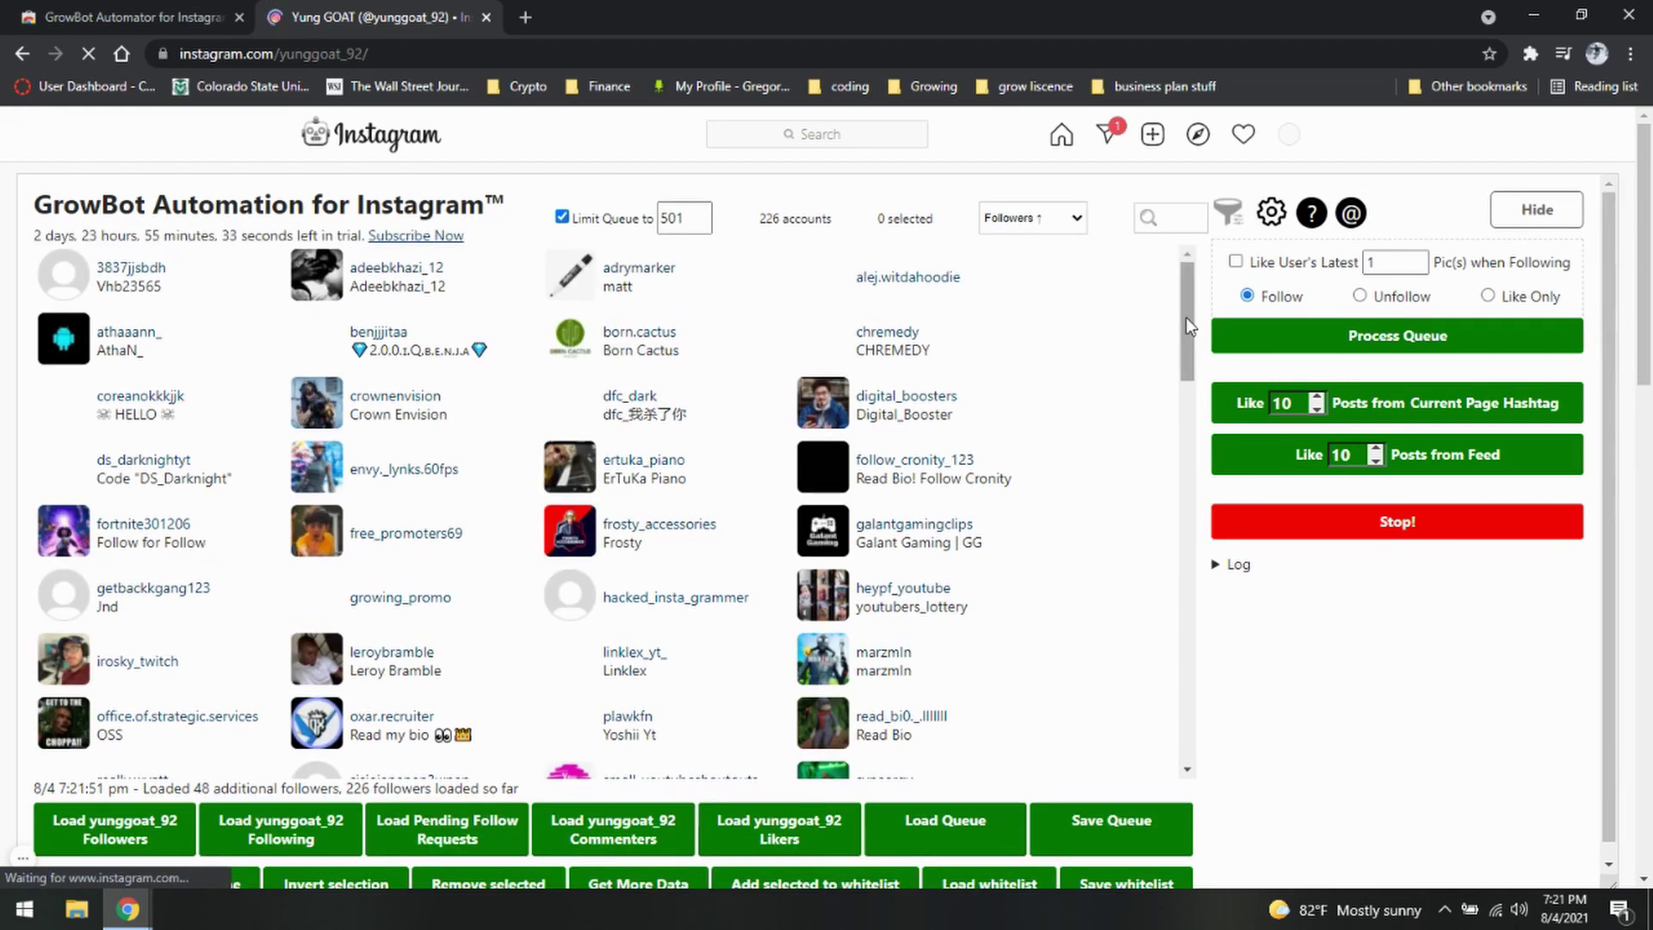
Scroll the GrowBot account list while the follower queue grows from 226 to 308
left_click_drag(1186, 326, 1178, 291)
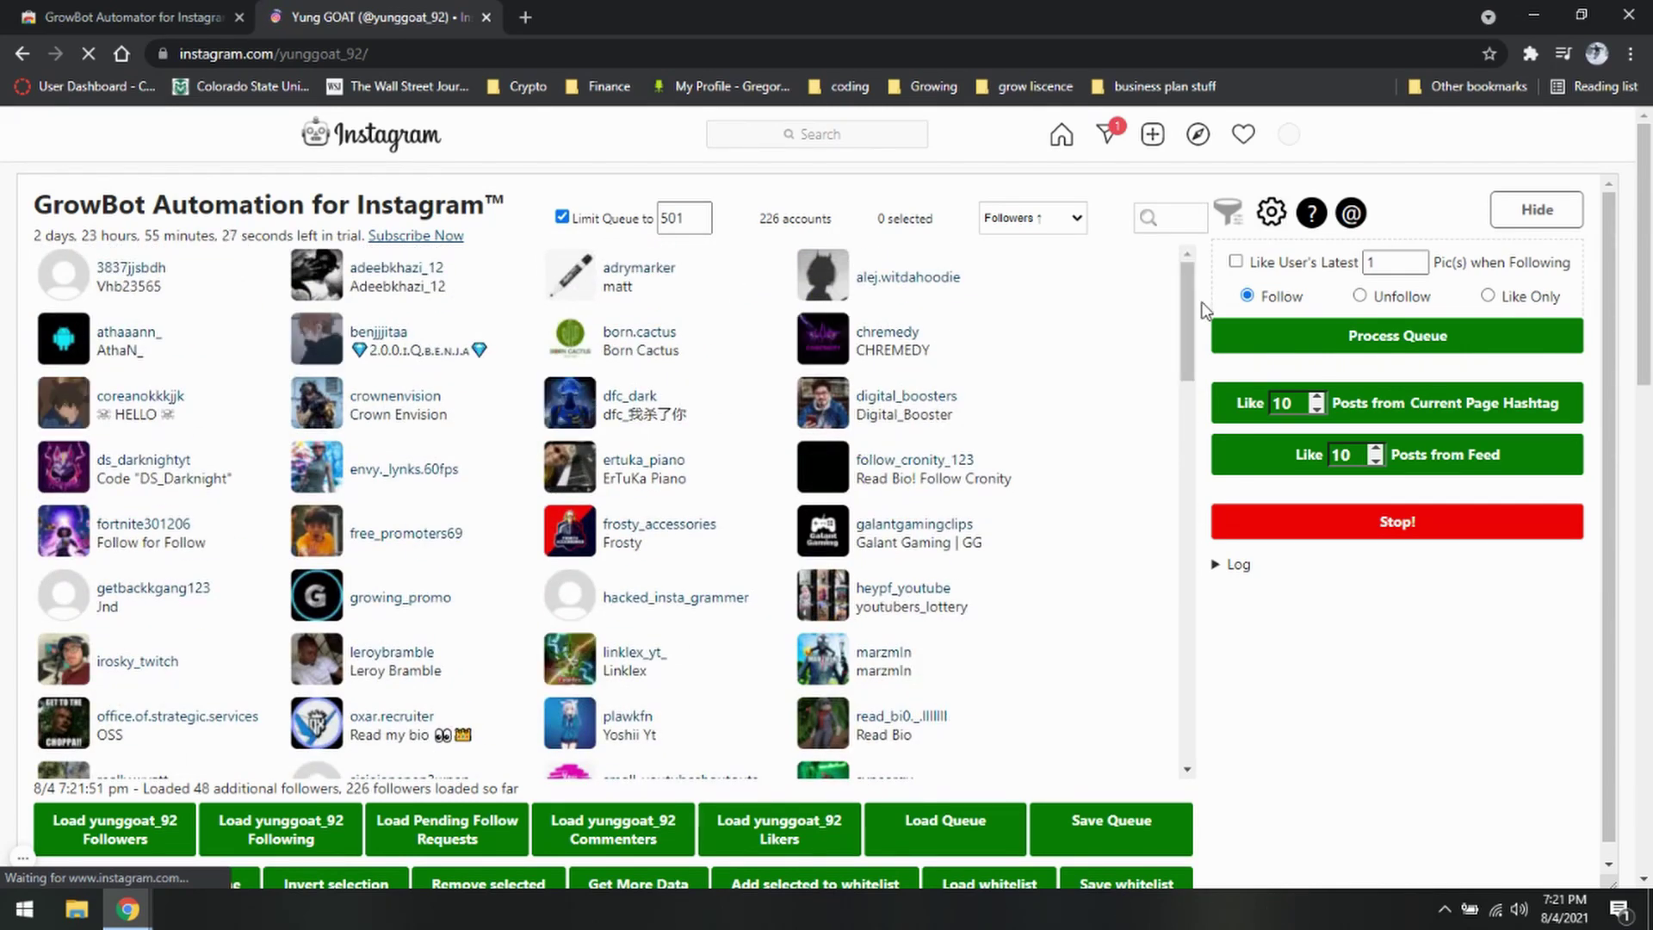
left_click_drag(1181, 292, 34, 111)
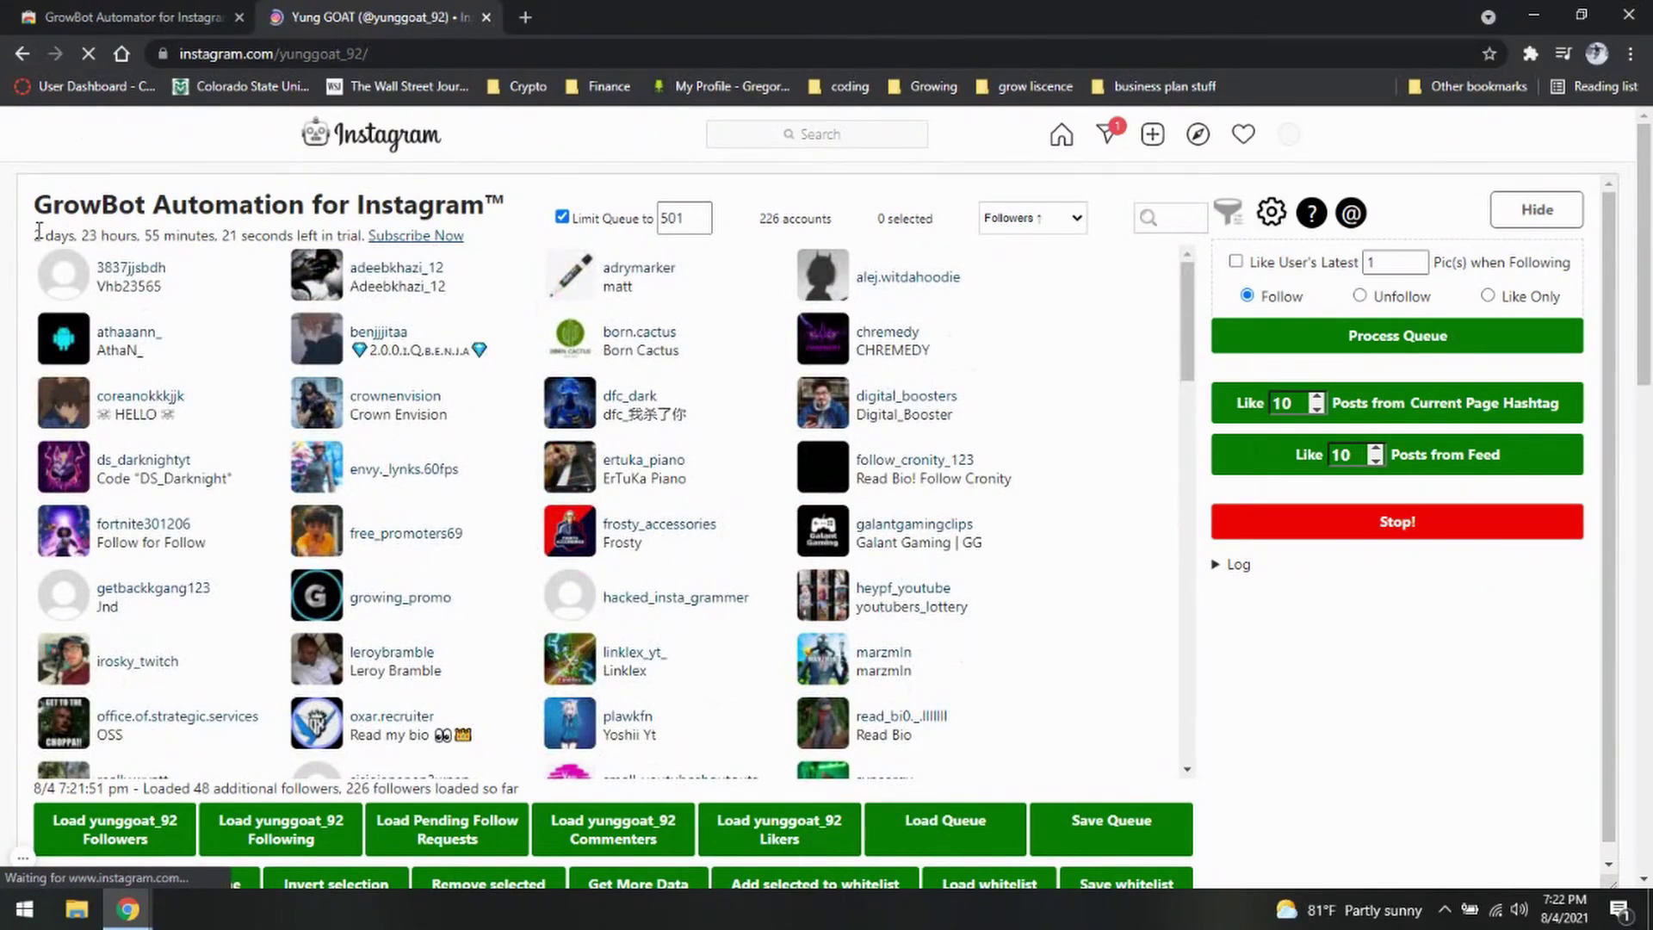
mouse_move(36, 239)
left_click_drag(36, 240, 336, 235)
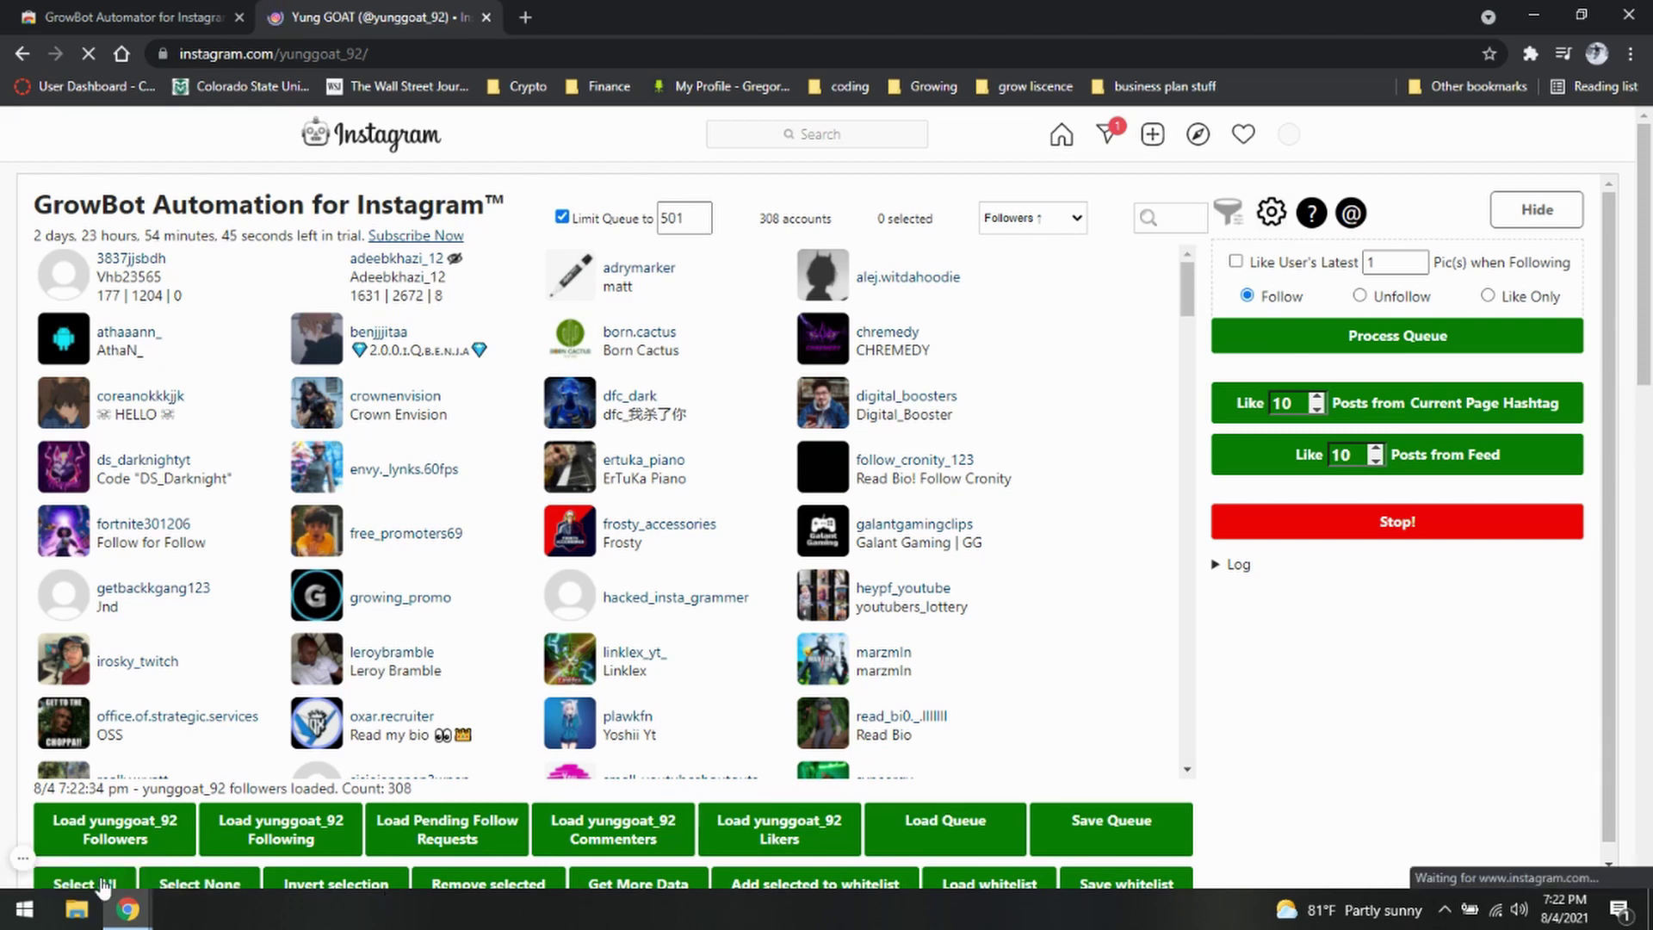
Select all 308 queued followers and whitelist them; one was already whitelisted
left_click(102, 884)
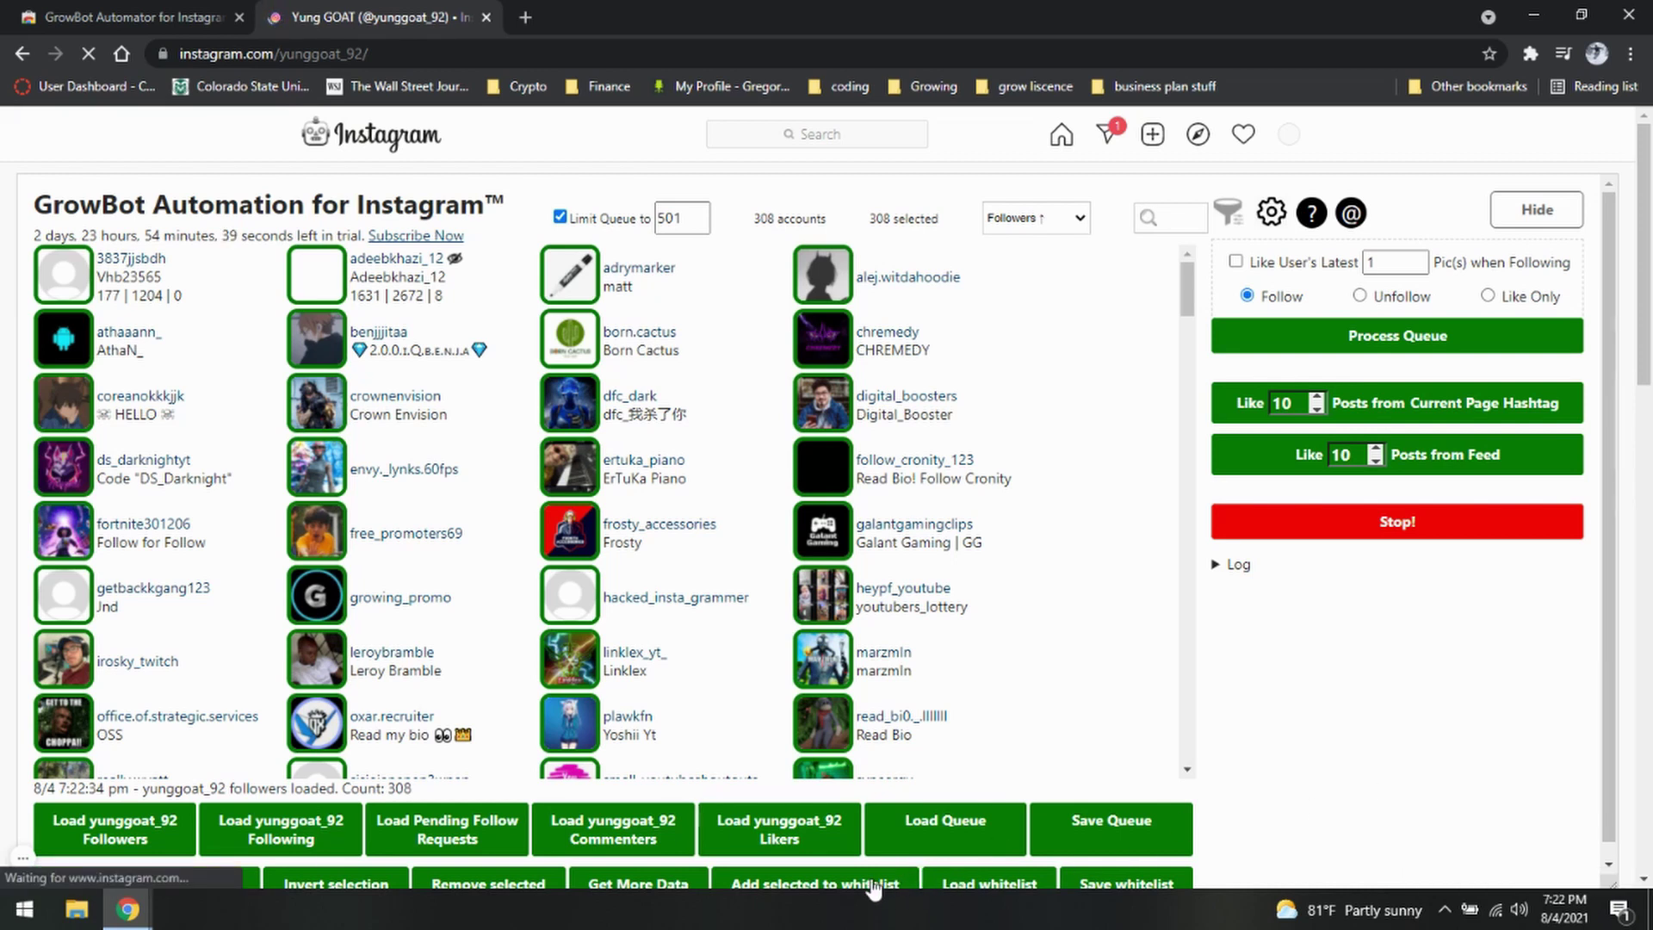
left_click(872, 887)
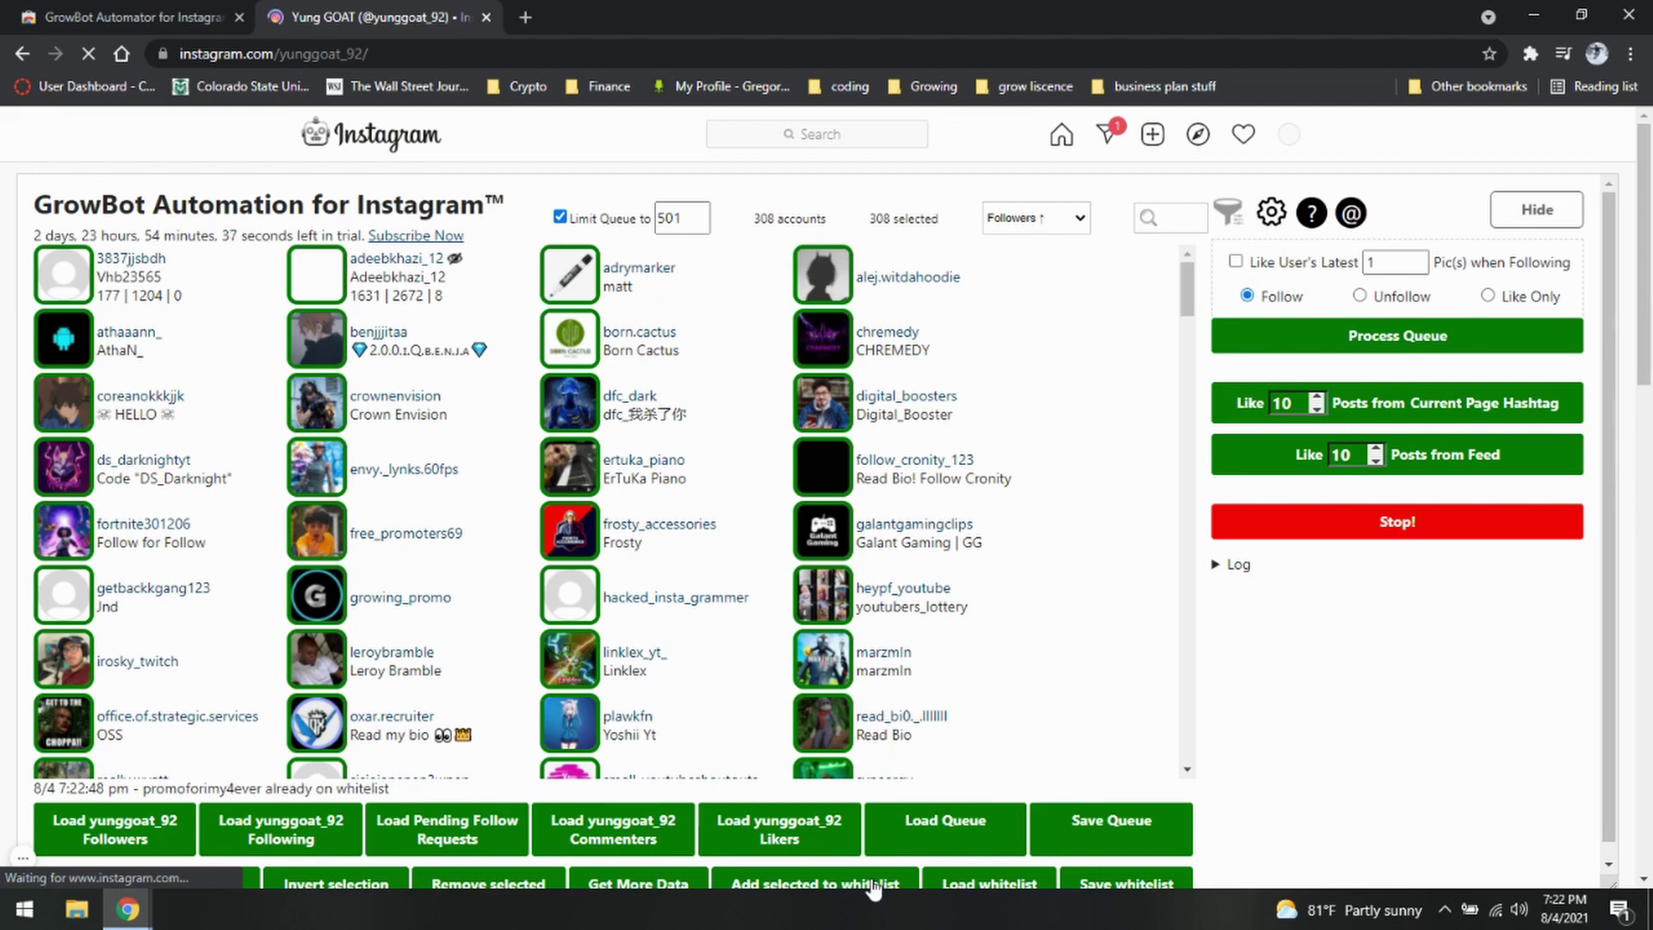